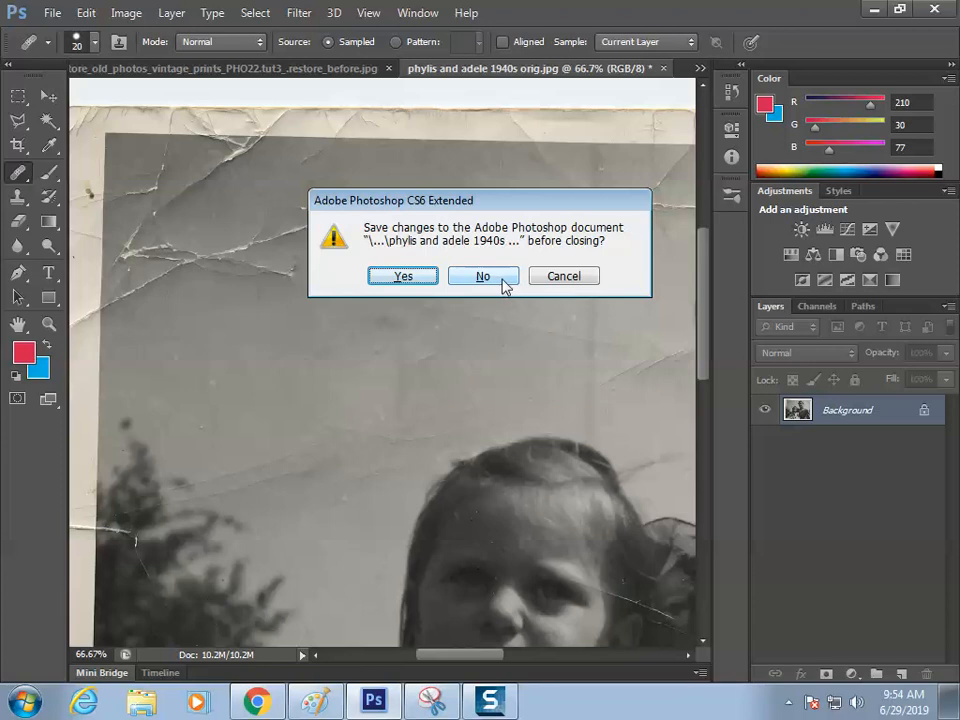
# Step: Close both open photos, discarding their unsaved changes
pyautogui.click(568, 279)
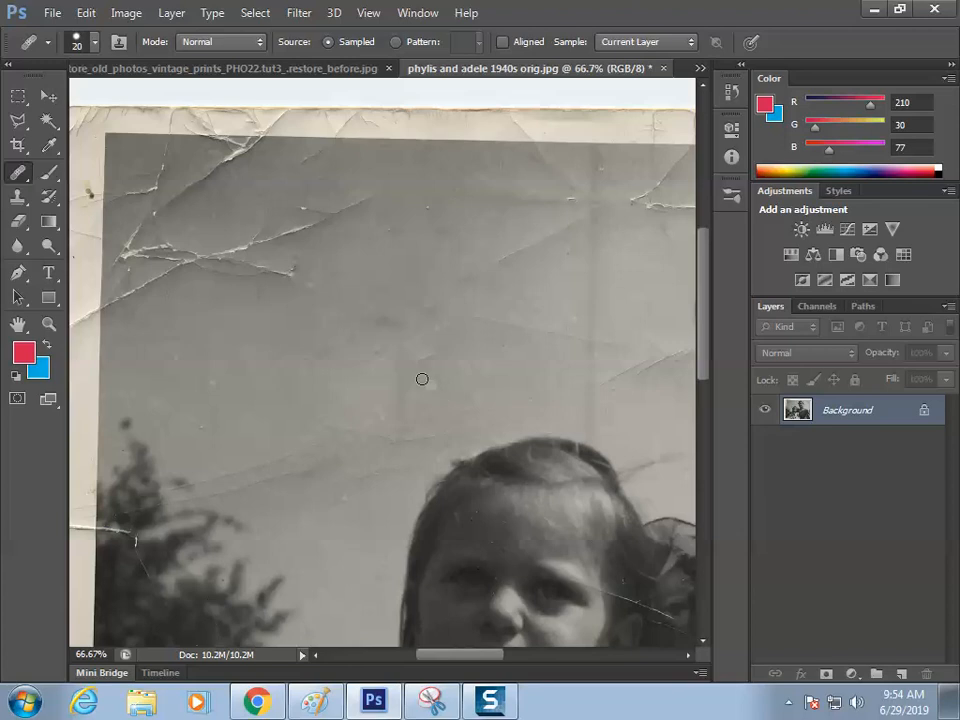
pyautogui.hotkey('ctrl', 's')
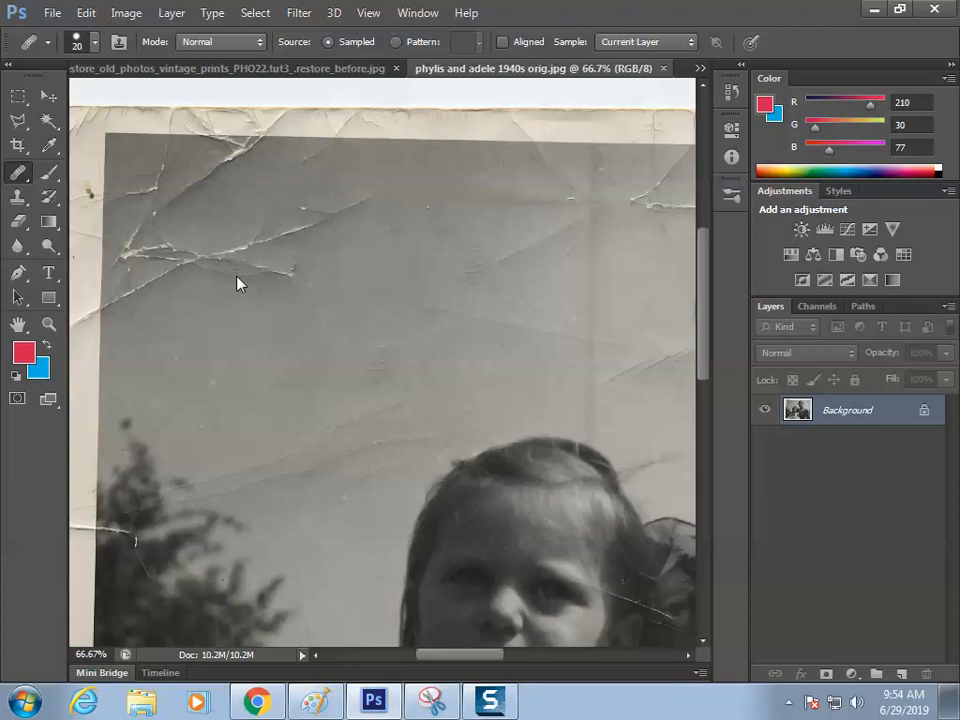
pyautogui.hotkey('ctrl', 'w')
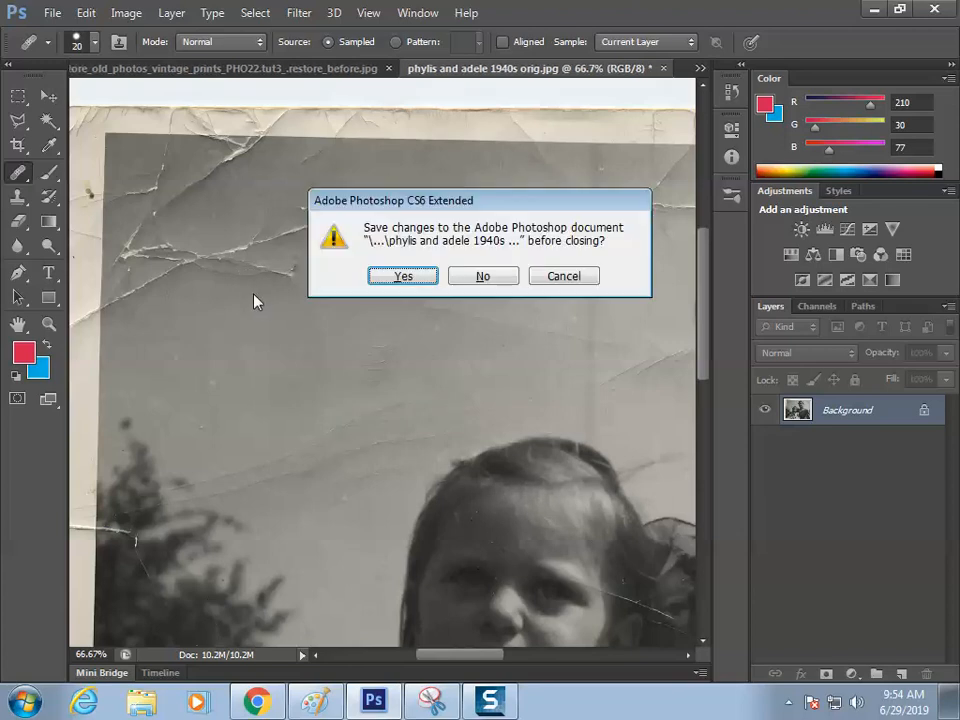
pyautogui.click(484, 276)
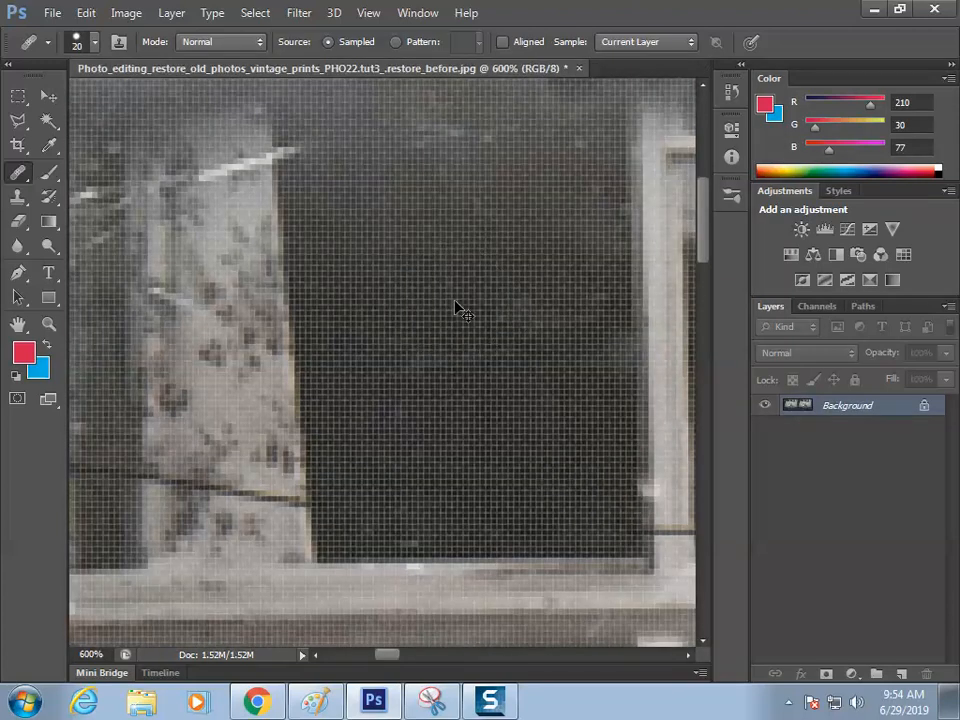
pyautogui.hotkey('ctrl', 'w')
pyautogui.click(484, 276)
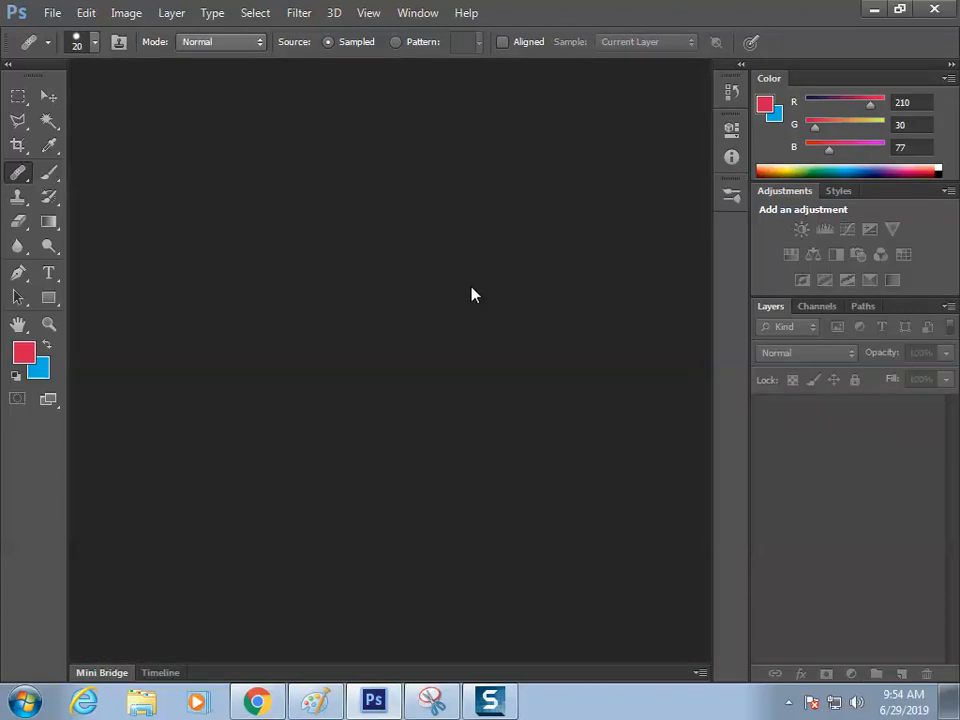
# Step: Browse the Retouching_Tool folder for a photo to open
pyautogui.hotkey('ctrl', 'o')
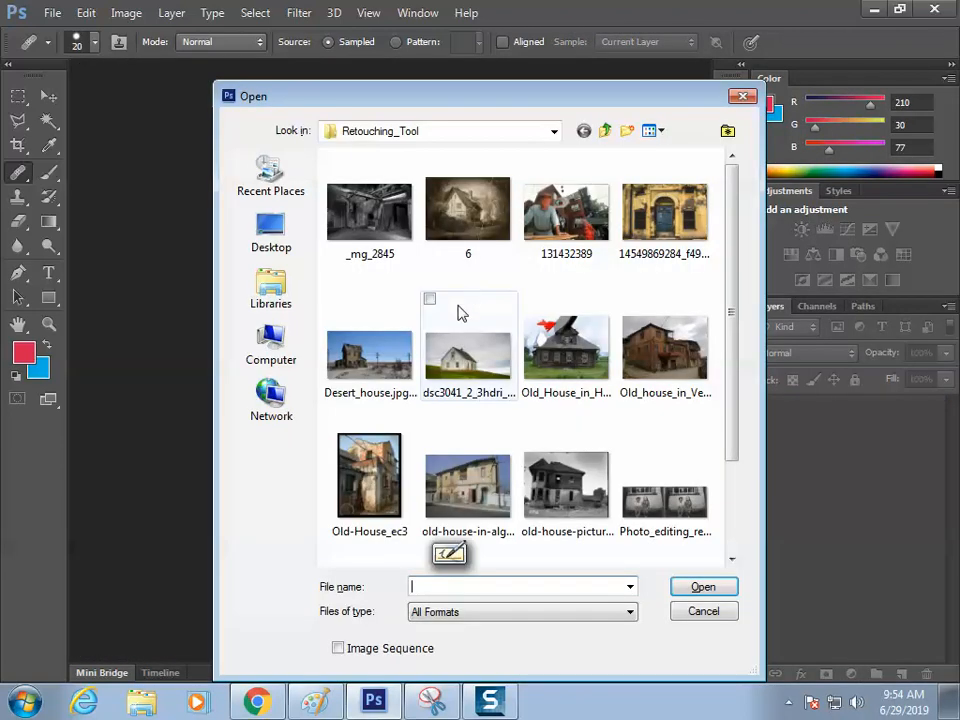
pyautogui.click(400, 373)
pyautogui.scroll(-3, 731, 381)
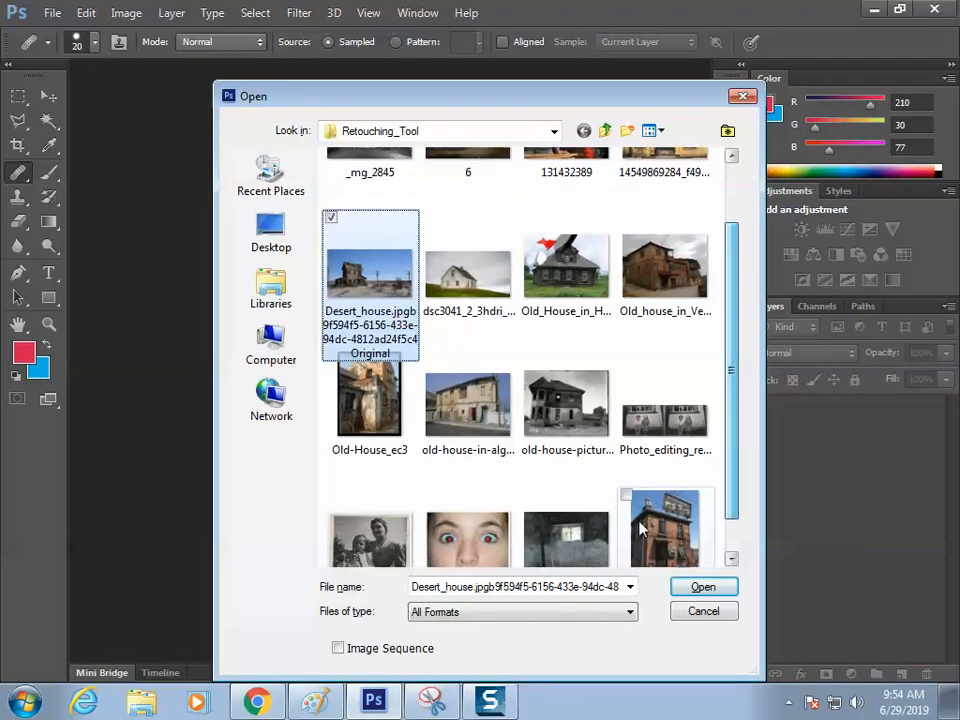
# Step: Switch to Chrome and examine the before-and-after examples in the photo restoration image results
pyautogui.click(257, 702)
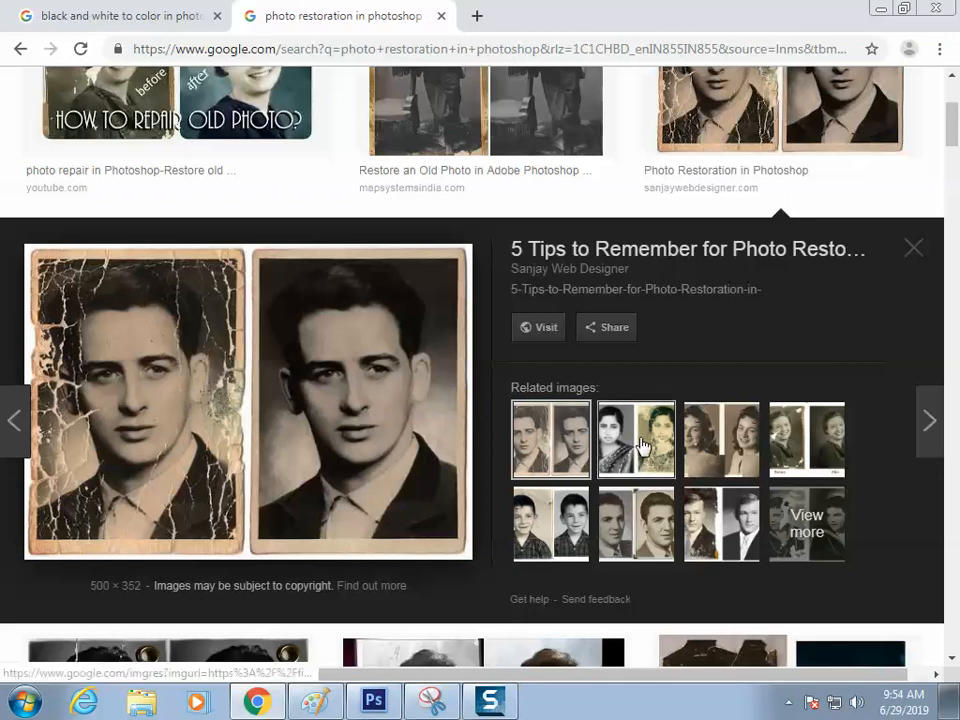
pyautogui.click(642, 446)
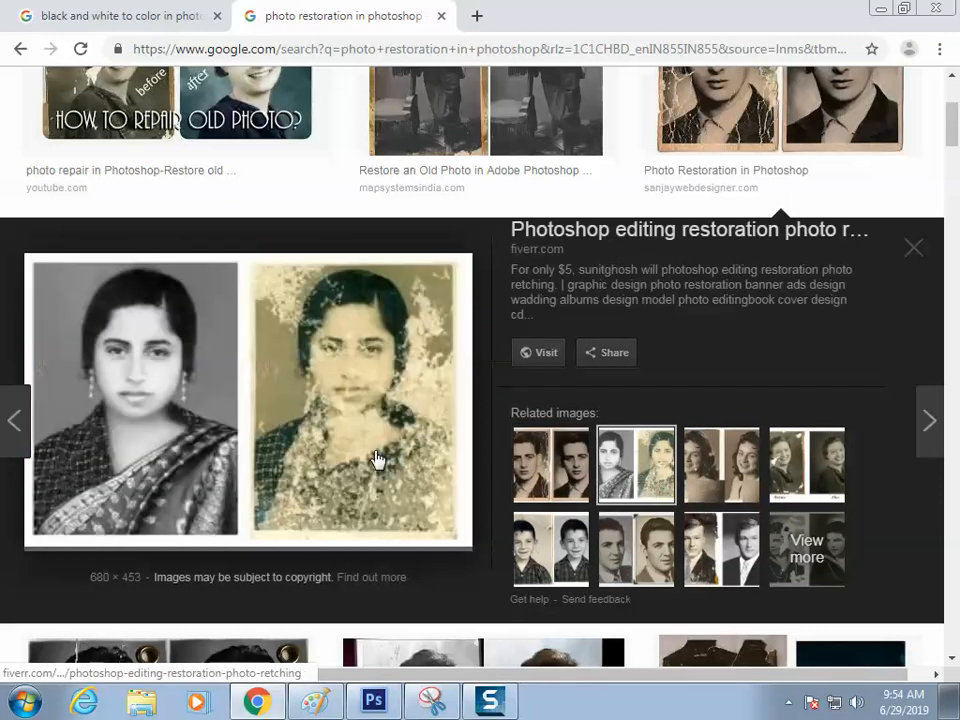
pyautogui.click(780, 462)
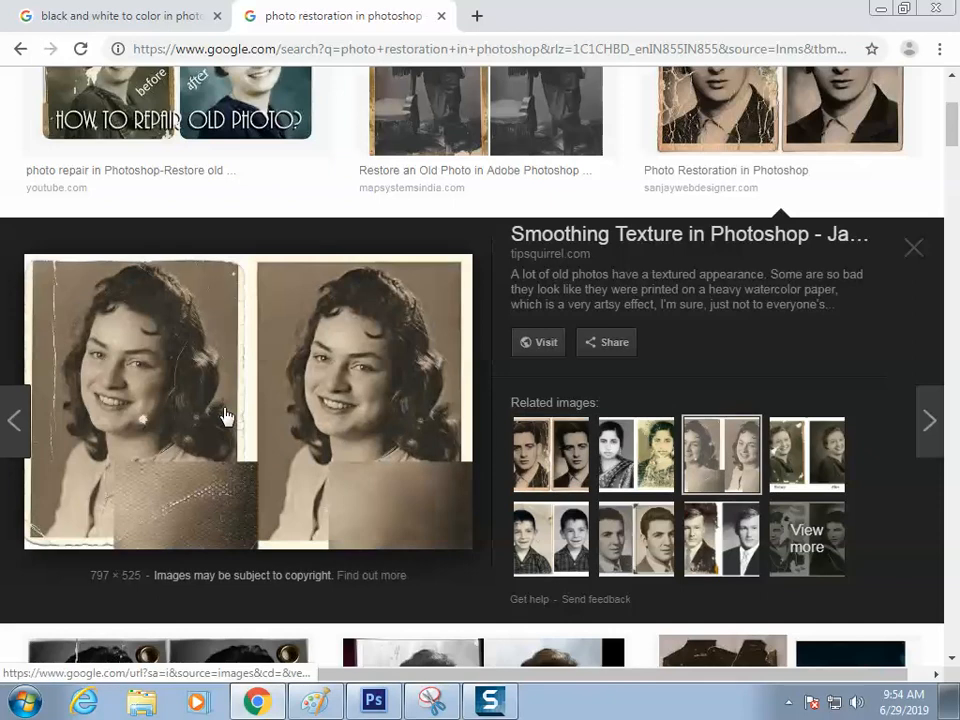
pyautogui.click(532, 460)
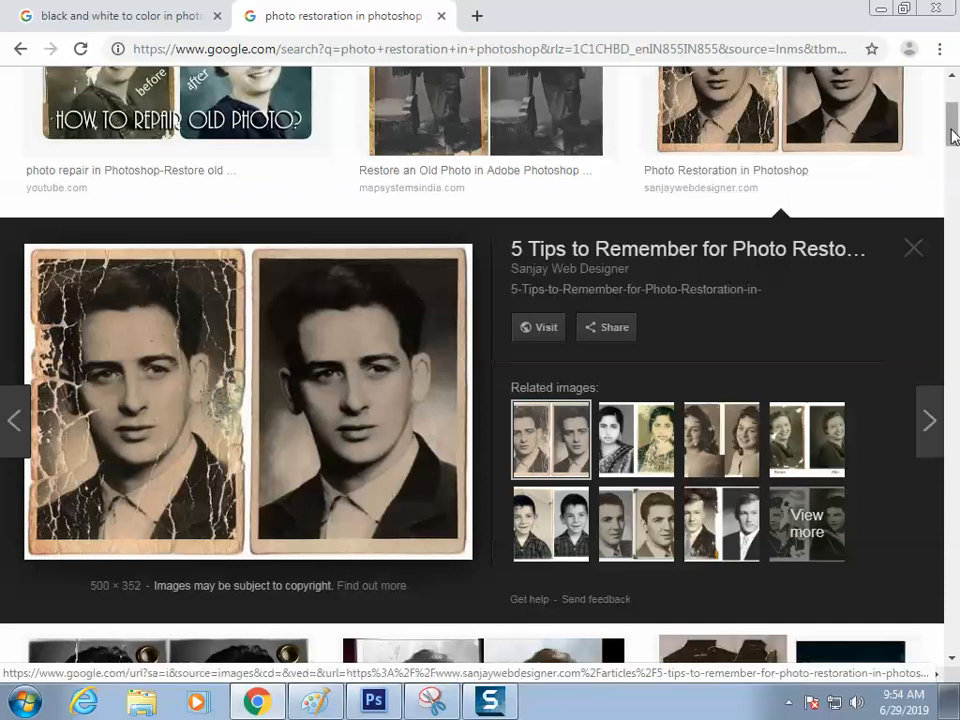
pyautogui.scroll(3, 340, 300)
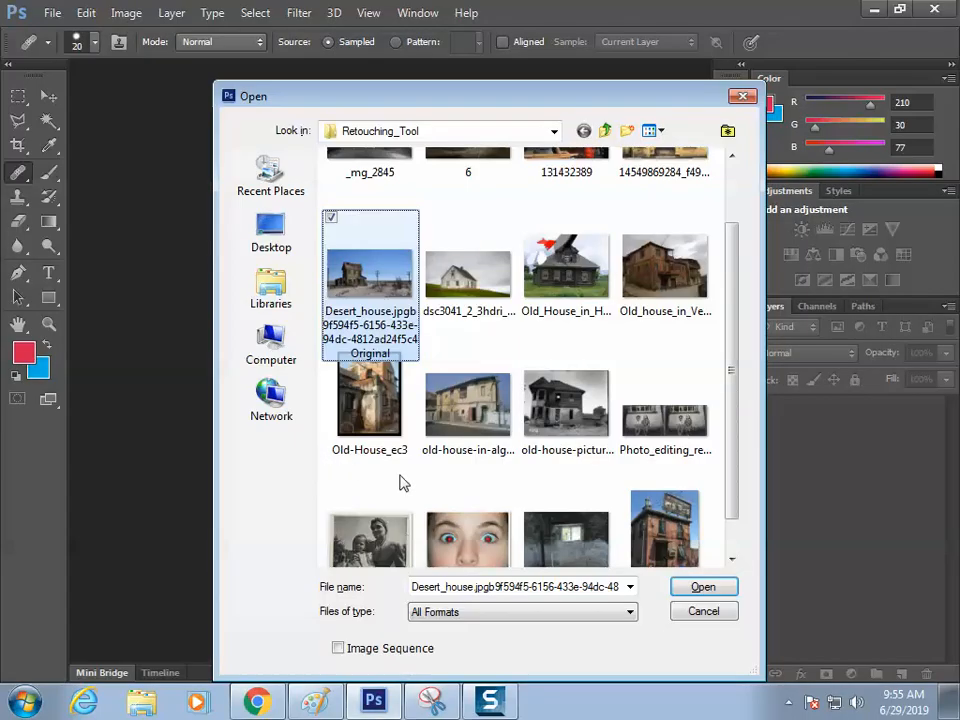
# Step: Open the damaged black-and-white photo of the woman and child in Photoshop and enlarge it in a full-screen view
pyautogui.doubleClick(375, 538)
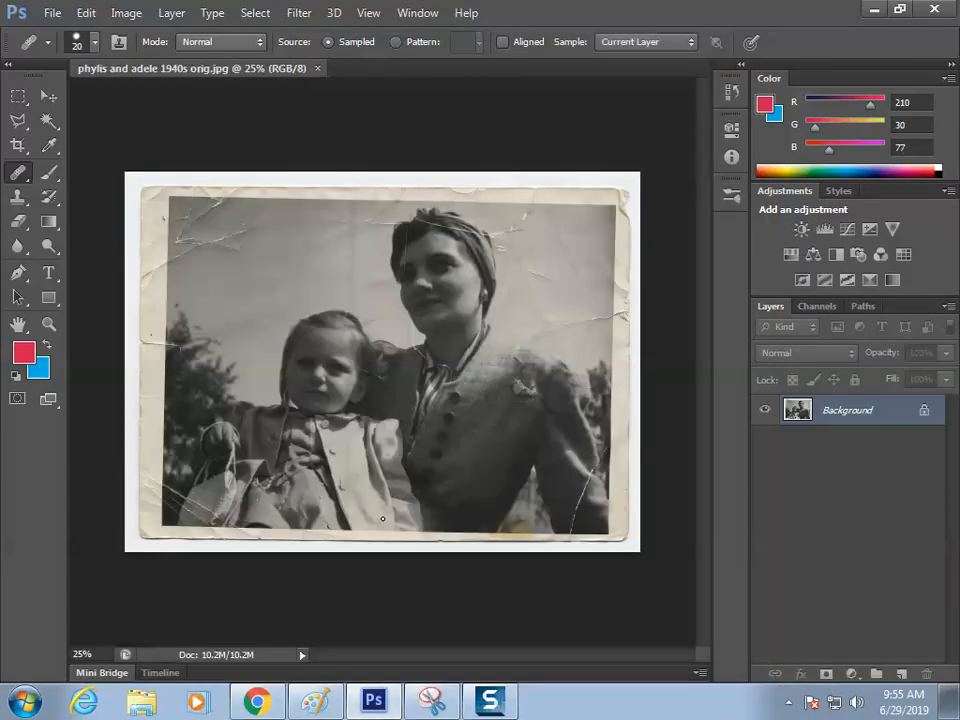
pyautogui.press('Tab')
pyautogui.press('f')
pyautogui.press('f')
pyautogui.hotkey('ctrl', '+')
pyautogui.hotkey('ctrl', '+')
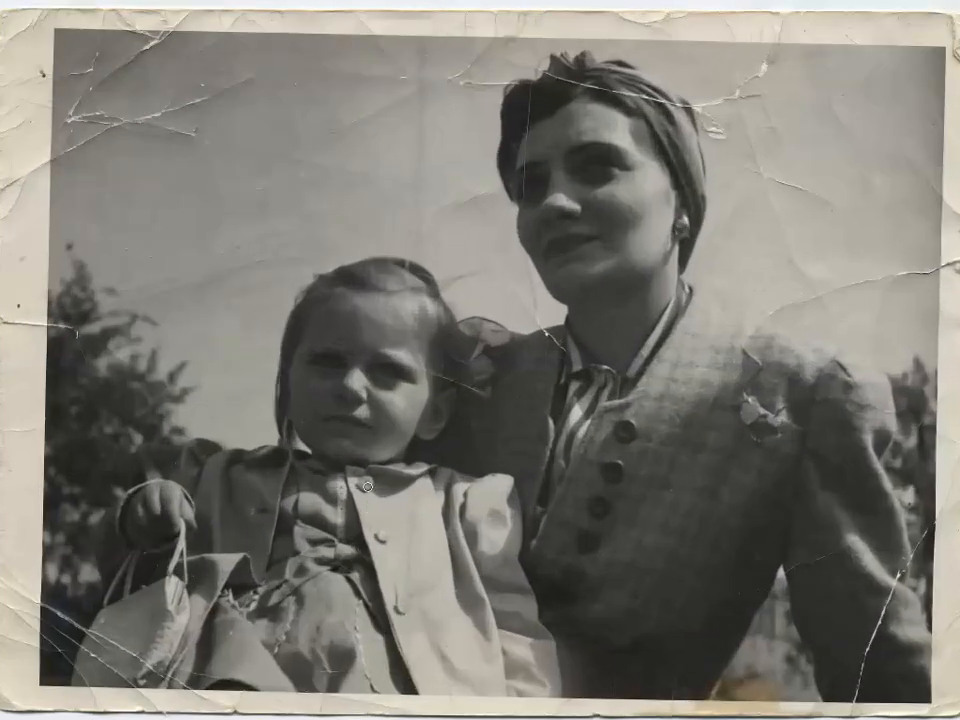
pyautogui.press('f')
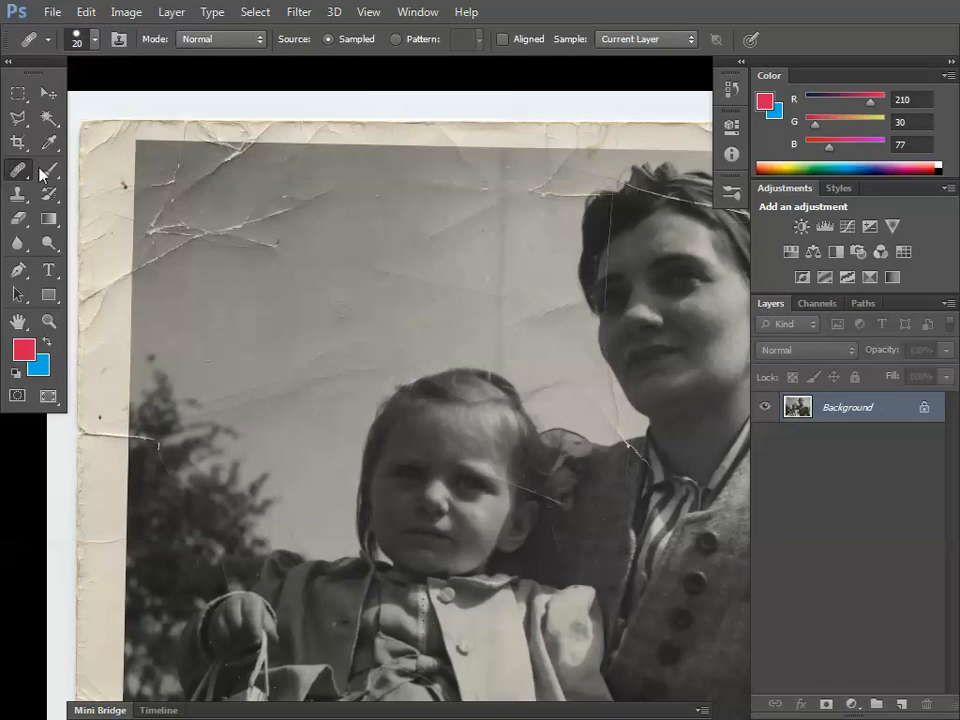
# Step: Look through the Patch and Clone Stamp tools and settle on the Healing Brush
pyautogui.rightClick(18, 168)
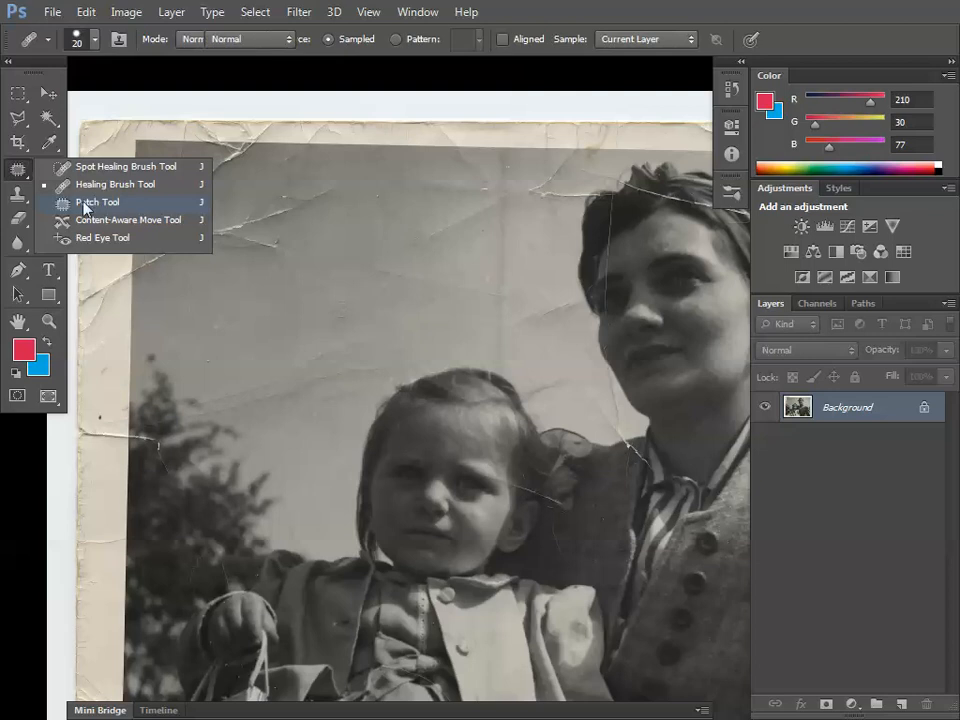
pyautogui.click(97, 203)
pyautogui.click(18, 193)
pyautogui.click(82, 197)
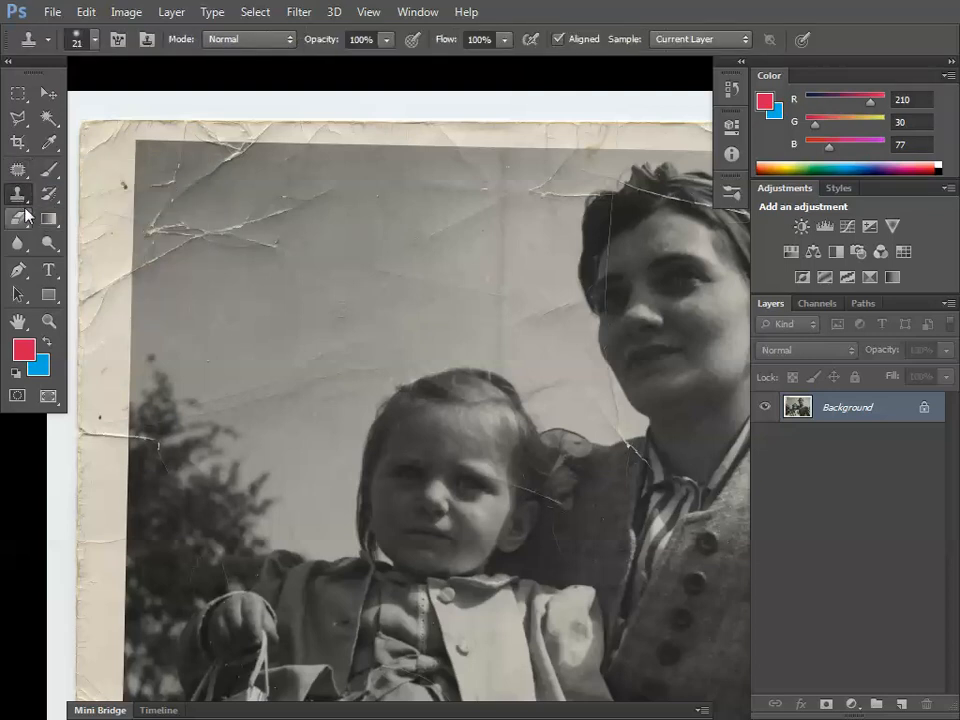
pyautogui.click(18, 168)
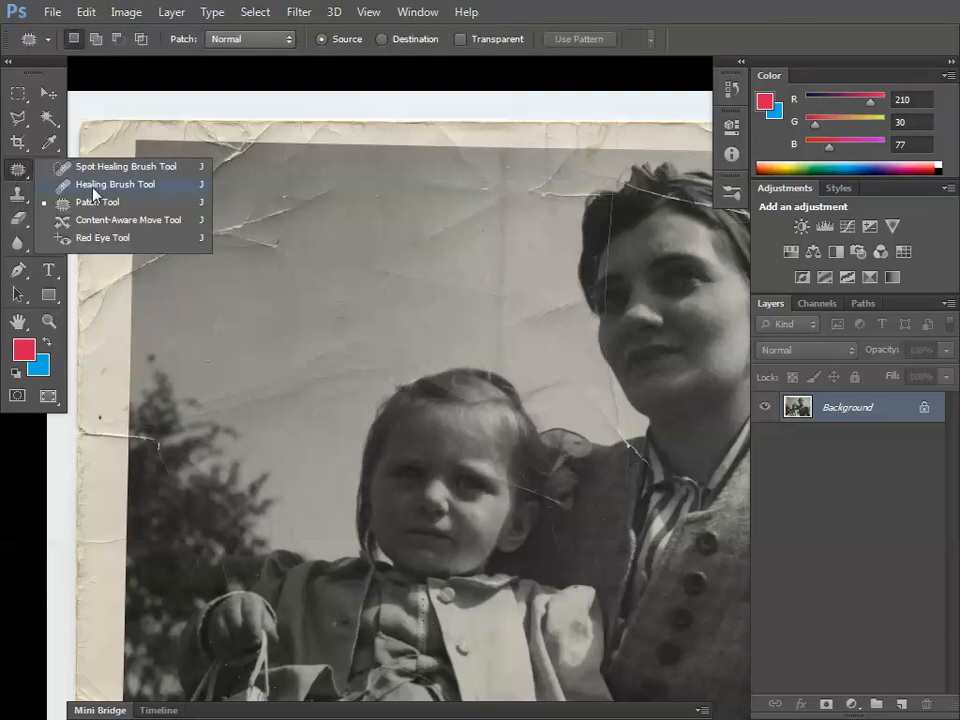
pyautogui.click(93, 188)
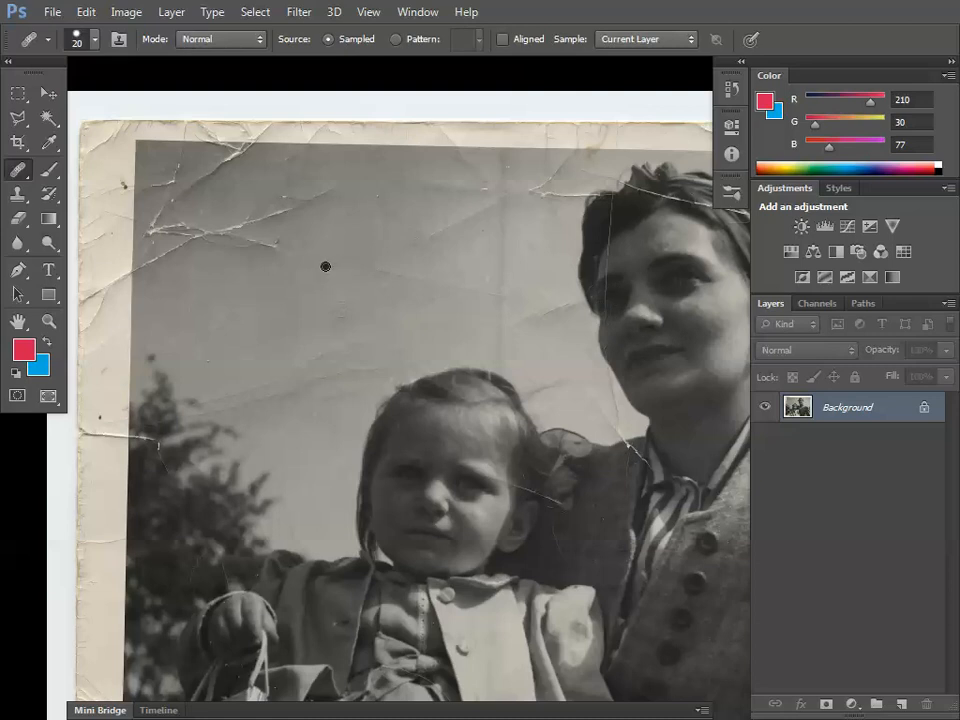
# Step: Enlarge the Healing Brush to 175 px and paint part of the woman's face onto the empty sky
pyautogui.press(']')
pyautogui.press(']')
pyautogui.press(']')
pyautogui.press(']')
pyautogui.press(']')
pyautogui.press(']')
pyautogui.press(']')
pyautogui.press(']')
pyautogui.press(']')
pyautogui.press(']')
pyautogui.press(']')
pyautogui.press(']')
pyautogui.press(']')
pyautogui.moveTo(321, 261)
pyautogui.mouseDown()
pyautogui.moveTo(317, 253)
pyautogui.moveTo(332, 244)
pyautogui.moveTo(324, 262)
pyautogui.mouseUp()
pyautogui.press('v')
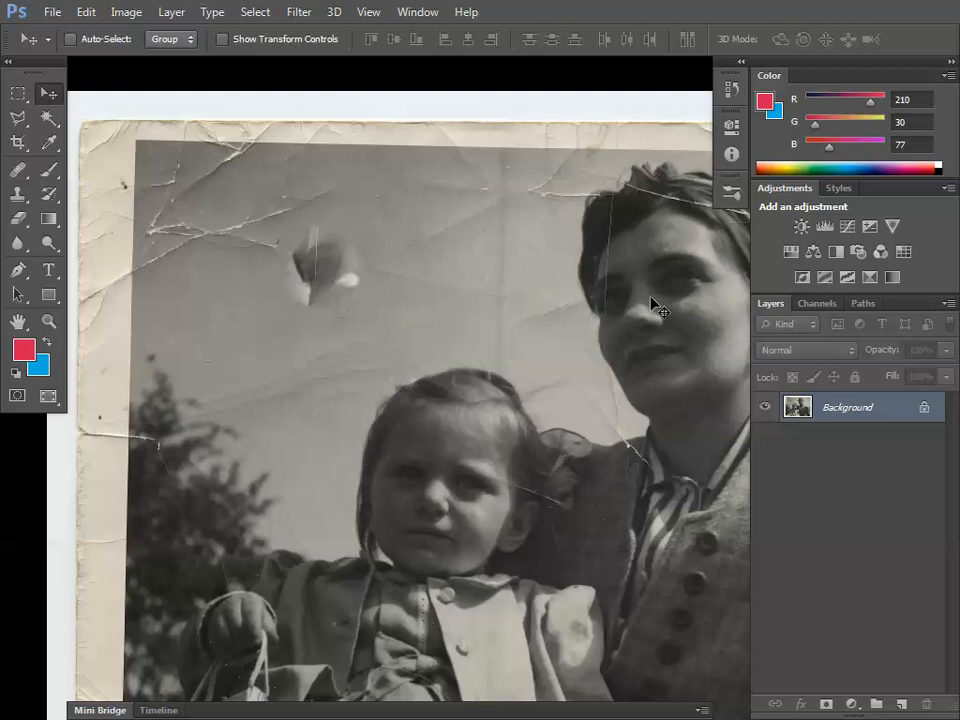
# Step: Enlarge the Clone Stamp to 150 px and clone part of the woman's face onto the sky beside the healed patch
pyautogui.click(17, 194)
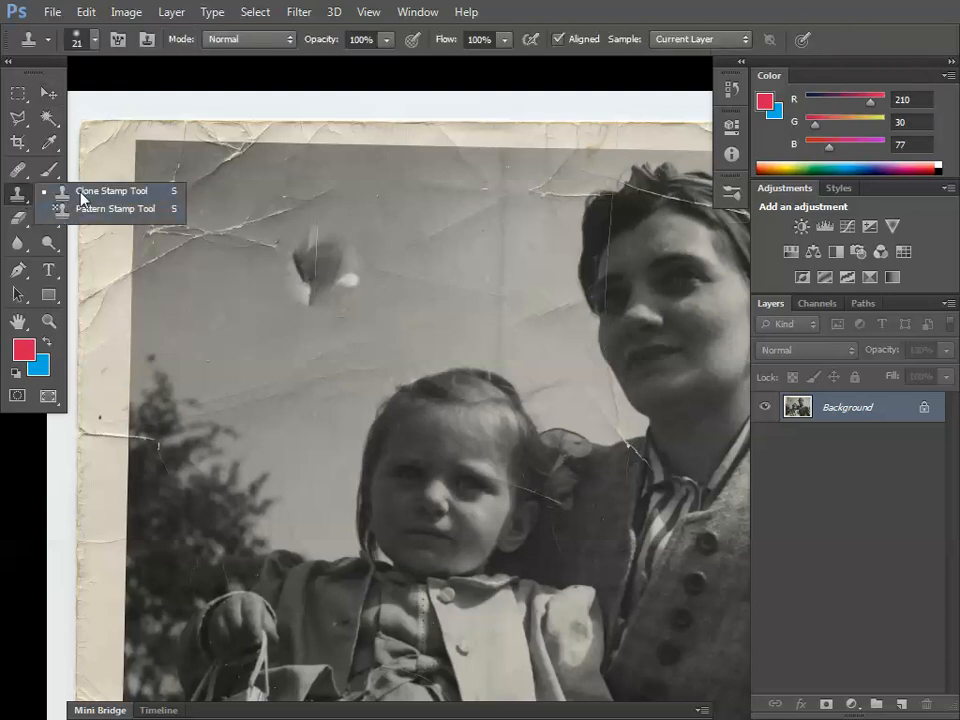
pyautogui.click(81, 192)
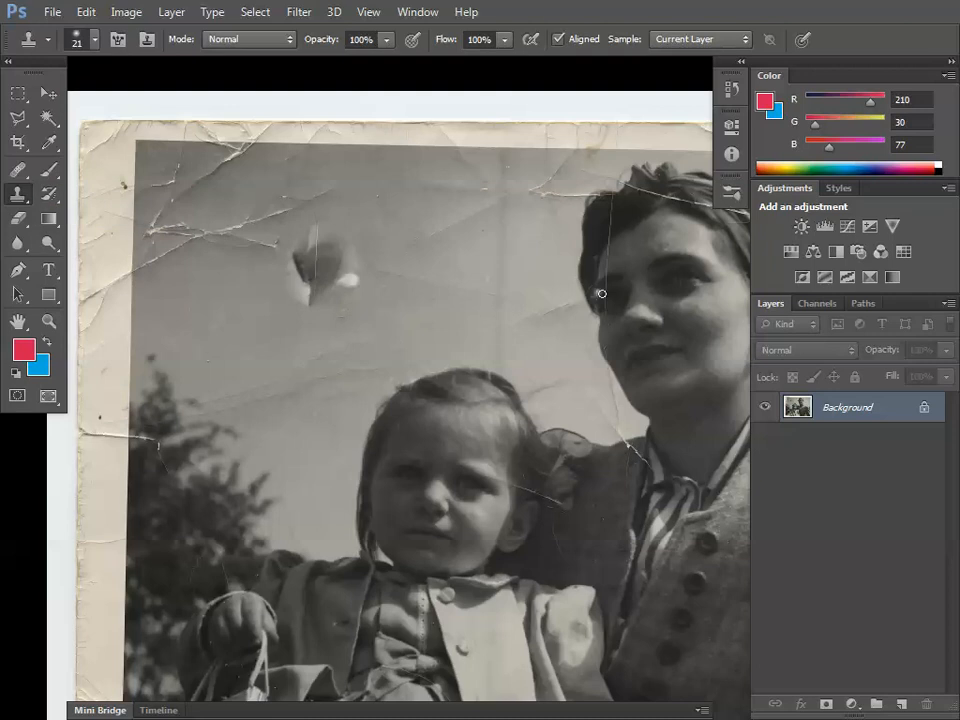
pyautogui.press(']')
pyautogui.press(']')
pyautogui.press(']')
pyautogui.press(']')
pyautogui.press(']')
pyautogui.press(']')
pyautogui.press(']')
pyautogui.press(']')
pyautogui.press(']')
pyautogui.press(']')
pyautogui.press(']')
pyautogui.moveTo(424, 266)
pyautogui.mouseDown()
pyautogui.moveTo(439, 272)
pyautogui.moveTo(422, 253)
pyautogui.moveTo(426, 297)
pyautogui.moveTo(414, 229)
pyautogui.moveTo(440, 290)
pyautogui.mouseUp()
pyautogui.press('v')
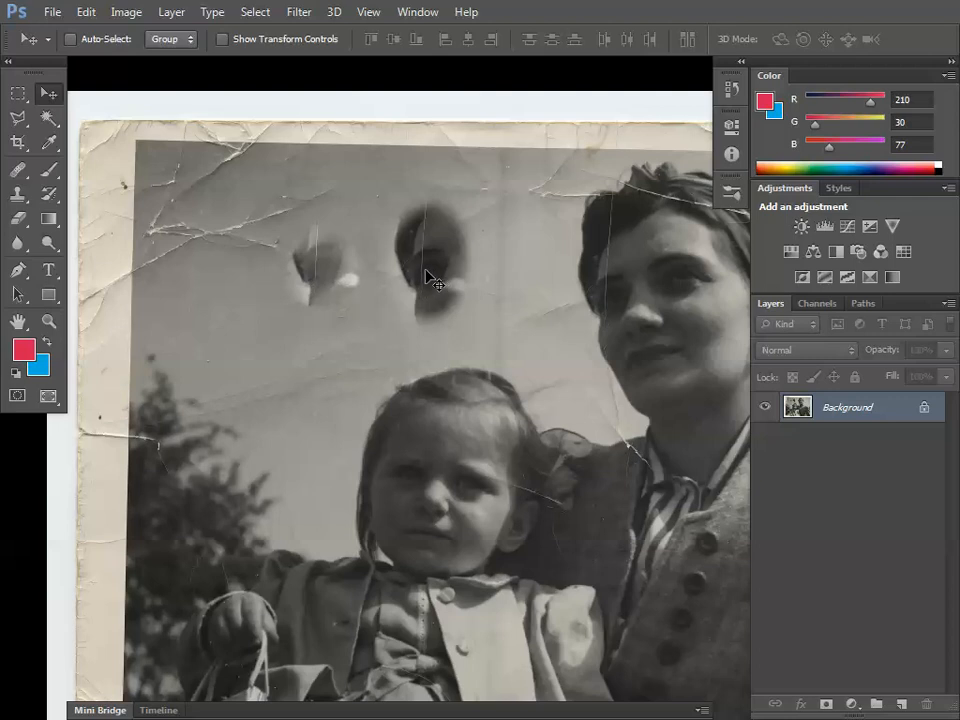
# Step: Switch from the Clone Stamp back to the Healing Brush
pyautogui.click(18, 194)
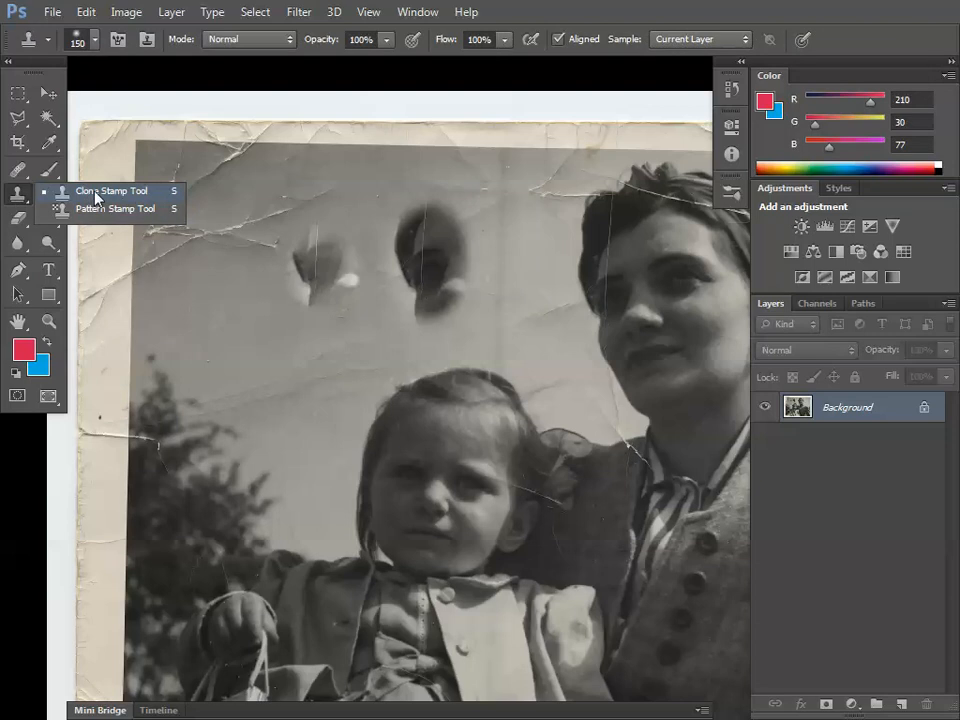
pyautogui.click(95, 191)
pyautogui.click(18, 172)
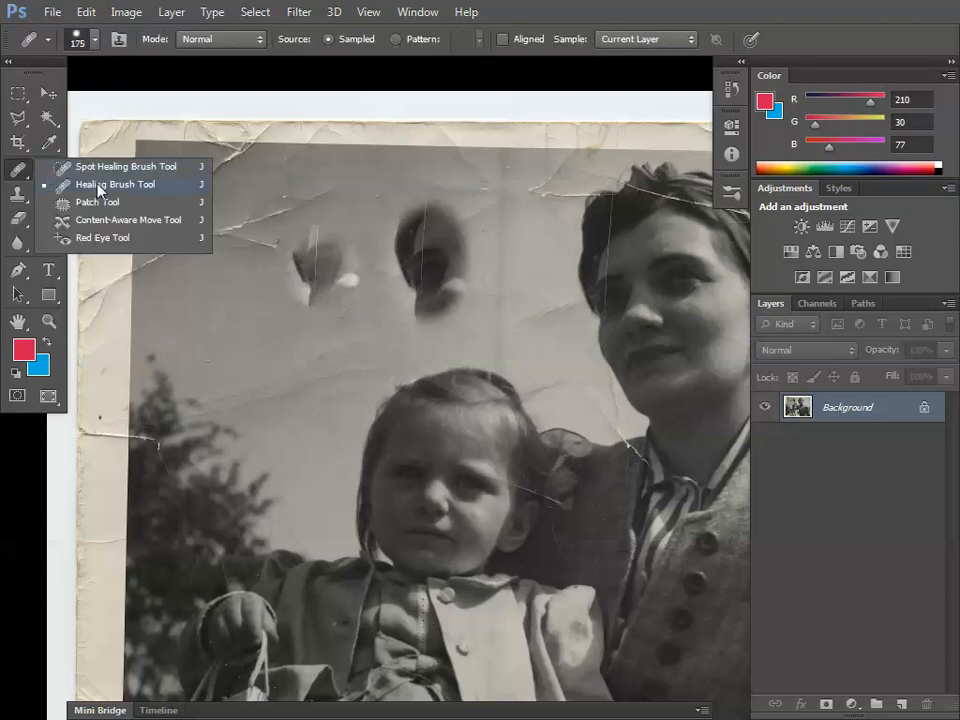
pyautogui.click(97, 186)
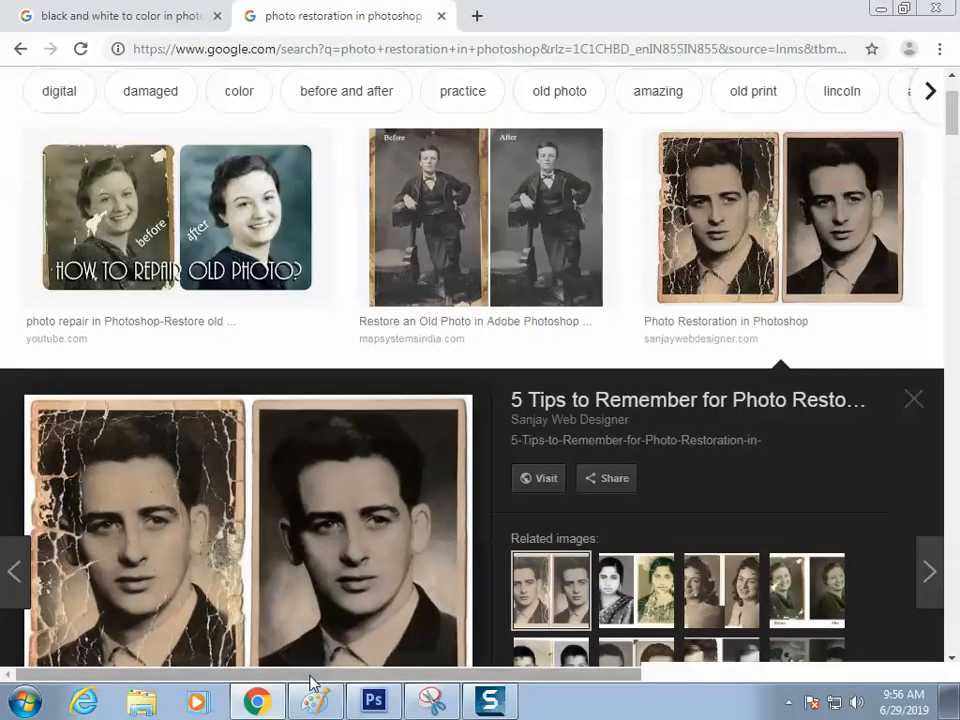
# Step: Switch to Paint and handwrite a red "Clone Stamp" heading behind a vertical divider, beside the red eye tool notes
pyautogui.click(318, 702)
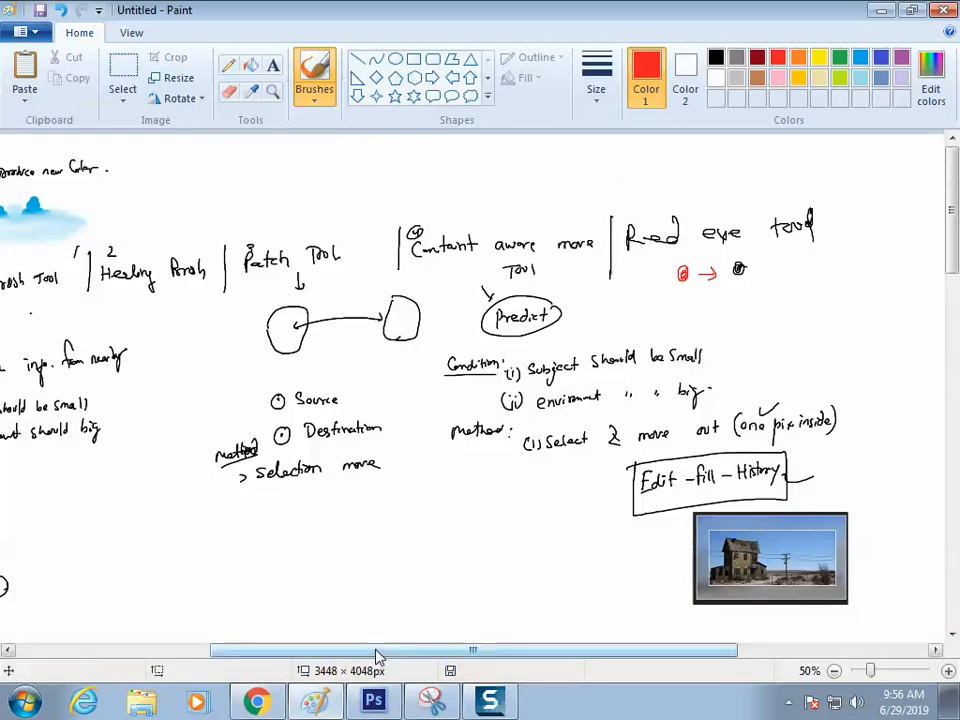
pyautogui.moveTo(465, 650); pyautogui.dragTo(574, 650)
pyautogui.moveTo(514, 184); pyautogui.dragTo(509, 293)
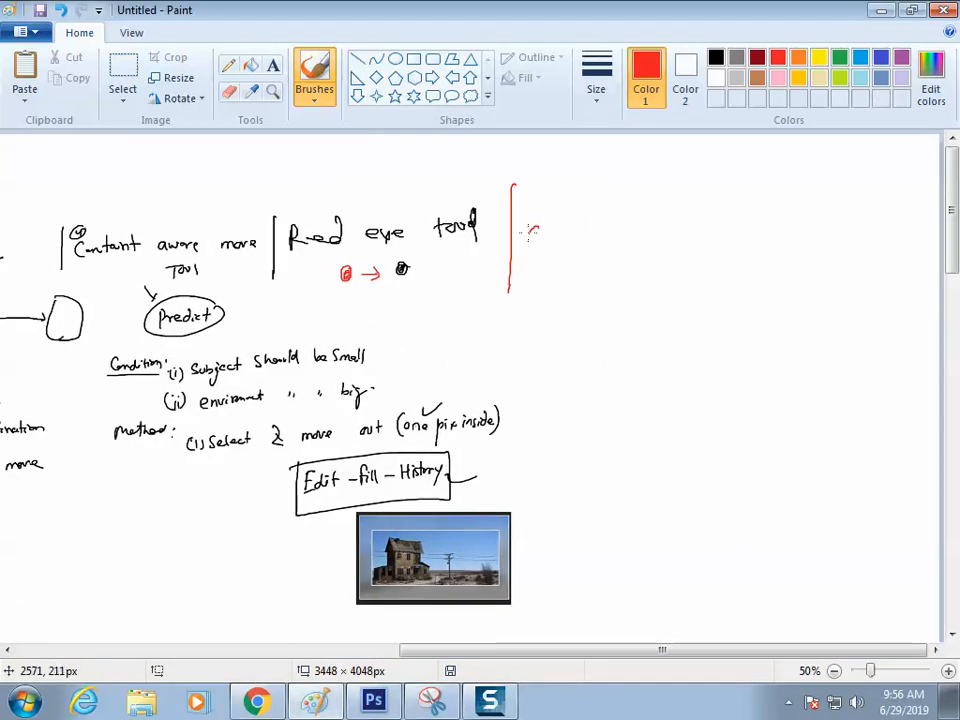
pyautogui.moveTo(588, 237)
pyautogui.mouseDown()
pyautogui.moveTo(584, 245)
pyautogui.moveTo(617, 245)
pyautogui.mouseUp()
pyautogui.moveTo(633, 224)
pyautogui.mouseDown()
pyautogui.moveTo(636, 245)
pyautogui.moveTo(652, 243)
pyautogui.mouseUp()
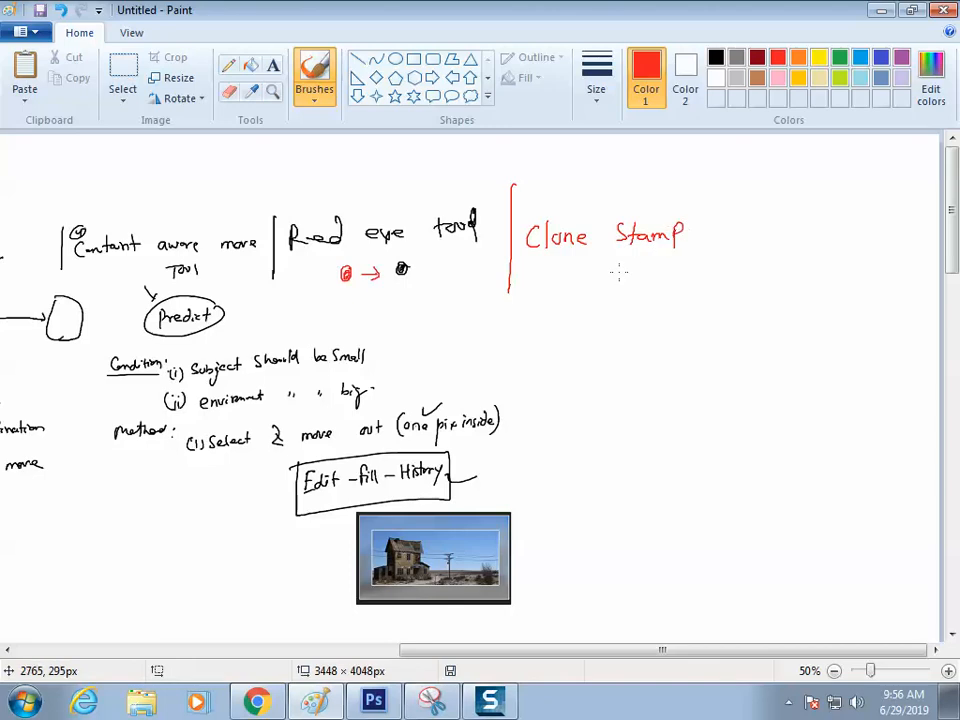
# Step: Underline both heading words, complete the heading as "Clone + Stamp Tool", and circle "Clone" and "Stamp" separately
pyautogui.moveTo(531, 266); pyautogui.dragTo(580, 261)
pyautogui.moveTo(628, 261); pyautogui.dragTo(675, 255)
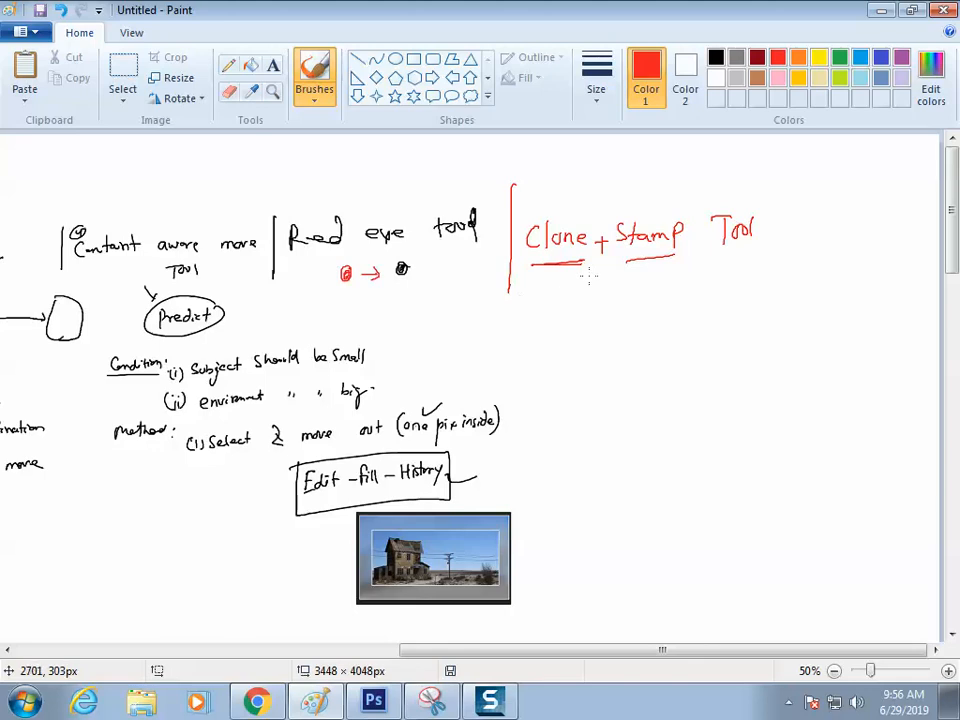
pyautogui.moveTo(557, 265)
pyautogui.mouseDown()
pyautogui.moveTo(524, 263)
pyautogui.moveTo(552, 200)
pyautogui.mouseUp()
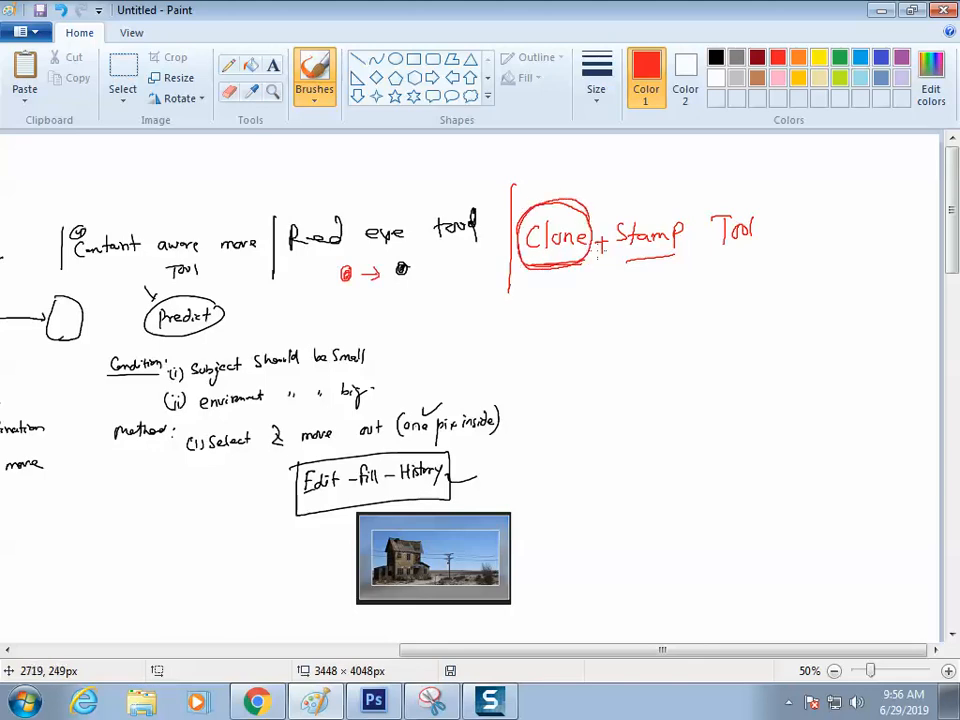
pyautogui.moveTo(696, 225)
pyautogui.mouseDown()
pyautogui.moveTo(629, 201)
pyautogui.moveTo(605, 222)
pyautogui.moveTo(628, 270)
pyautogui.mouseUp()
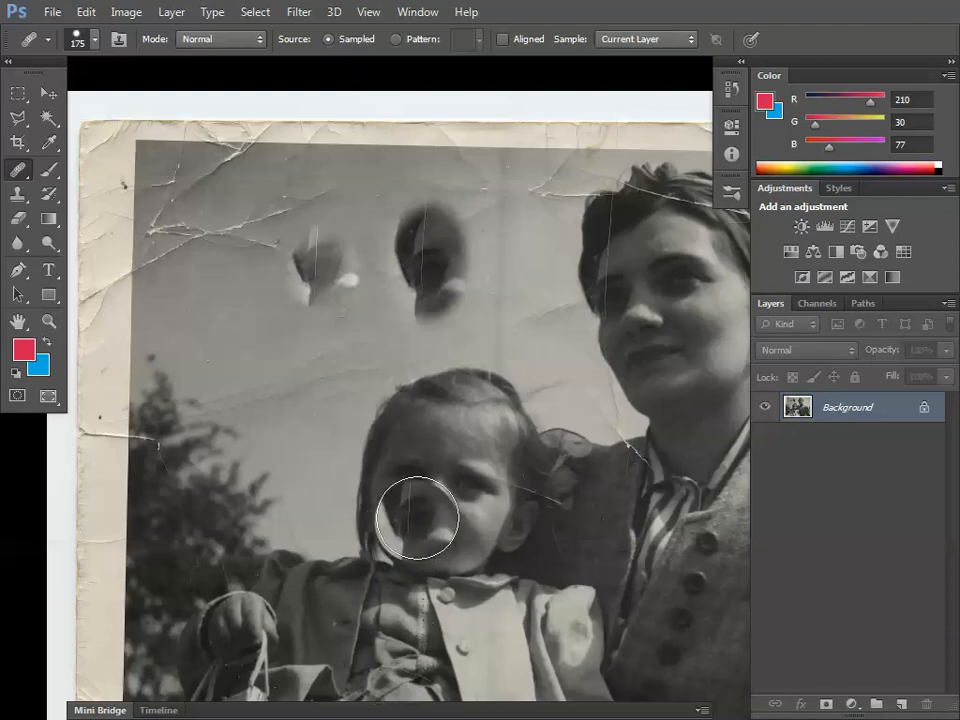
# Step: Return to Photoshop and revert the photo to its last saved state
pyautogui.press('F12')
pyautogui.moveTo(427, 449)
pyautogui.mouseDown()
pyautogui.moveTo(538, 409)
pyautogui.moveTo(454, 495)
pyautogui.mouseUp()
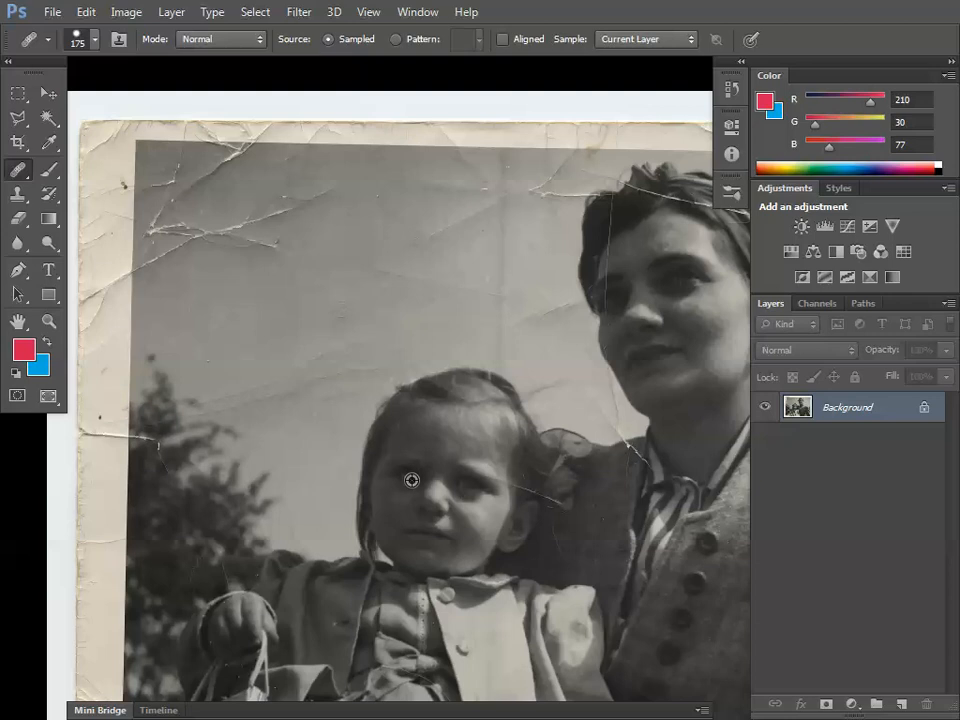
# Step: Heal a copy of the child's face, sampled at the eye, onto the sky and undo it
pyautogui.keyDown('alt'); pyautogui.click(411, 481); pyautogui.keyUp('alt')
pyautogui.moveTo(362, 228)
pyautogui.mouseDown()
pyautogui.moveTo(396, 246)
pyautogui.moveTo(363, 216)
pyautogui.moveTo(358, 255)
pyautogui.moveTo(383, 222)
pyautogui.moveTo(409, 222)
pyautogui.moveTo(356, 244)
pyautogui.moveTo(411, 318)
pyautogui.mouseUp()
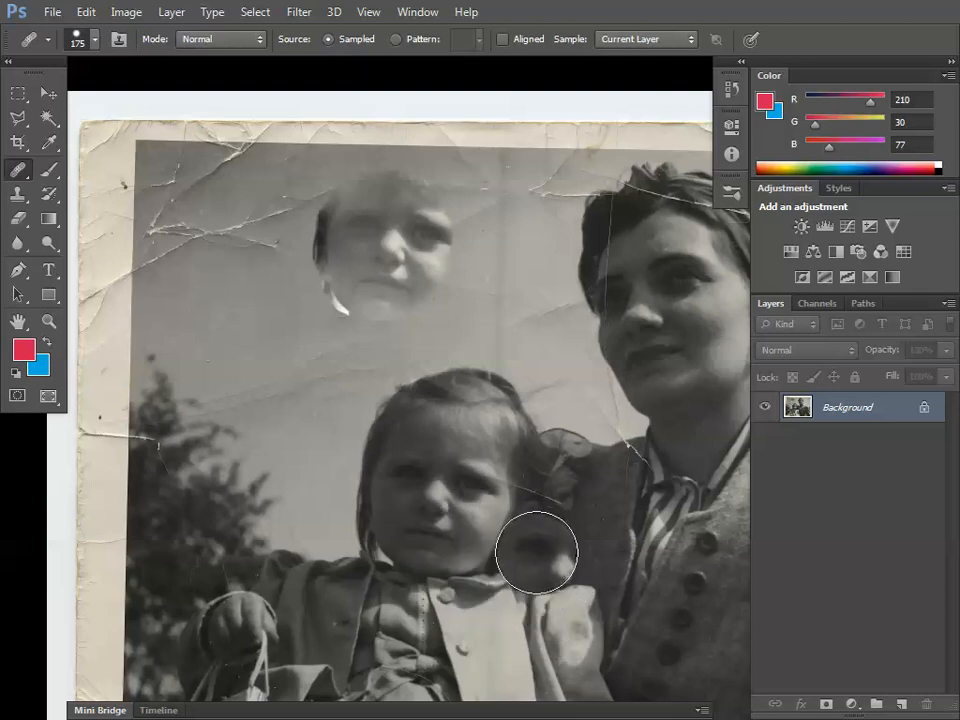
pyautogui.hotkey('ctrl', 'z')
# Step: Clone the child's face, sampled at the eye, onto the empty sky above with the Clone Stamp
pyautogui.click(18, 194)
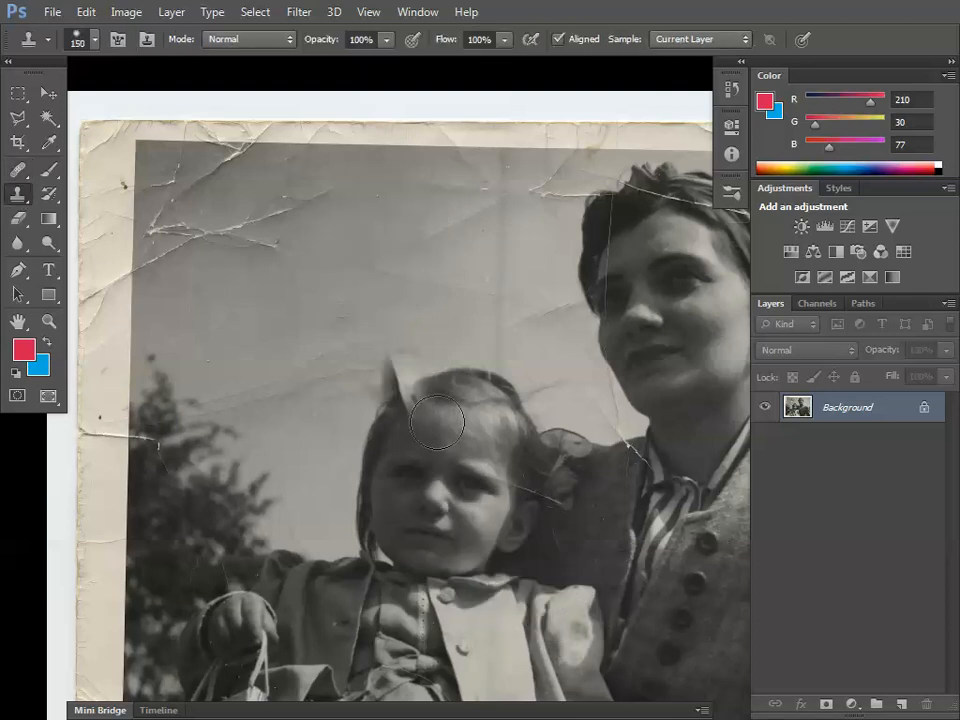
pyautogui.keyDown('alt'); pyautogui.click(417, 479); pyautogui.keyUp('alt')
pyautogui.moveTo(396, 225)
pyautogui.mouseDown()
pyautogui.moveTo(366, 272)
pyautogui.moveTo(451, 241)
pyautogui.moveTo(461, 204)
pyautogui.mouseUp()
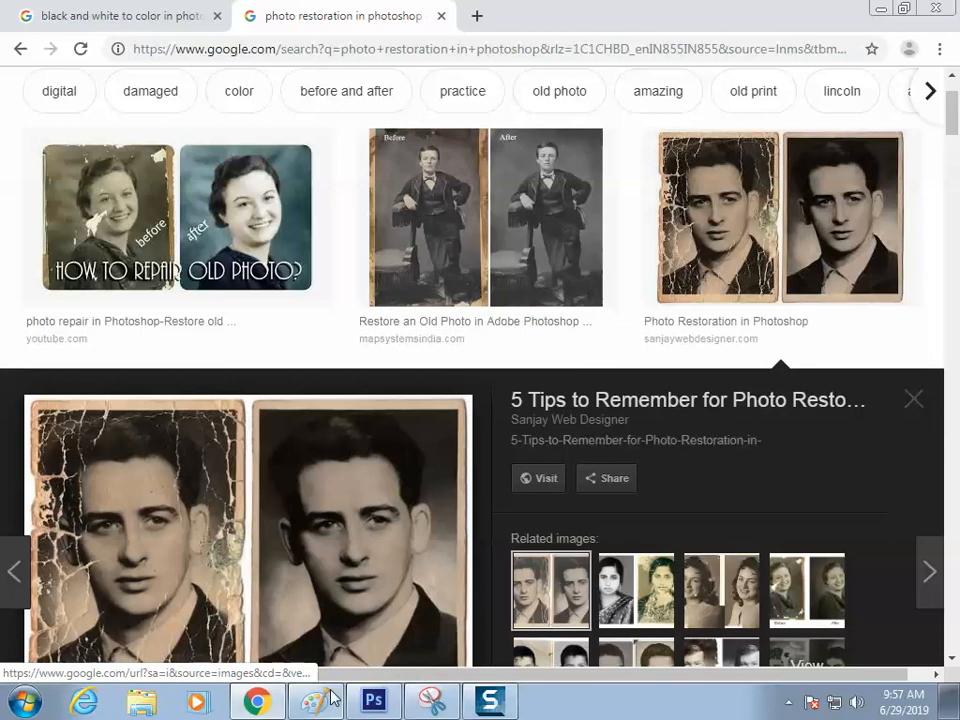
# Step: Switch to Paint and handwrite a circled "S" below the Clone Stamp heading, followed by point (i) "Alt & Click"
pyautogui.click(317, 697)
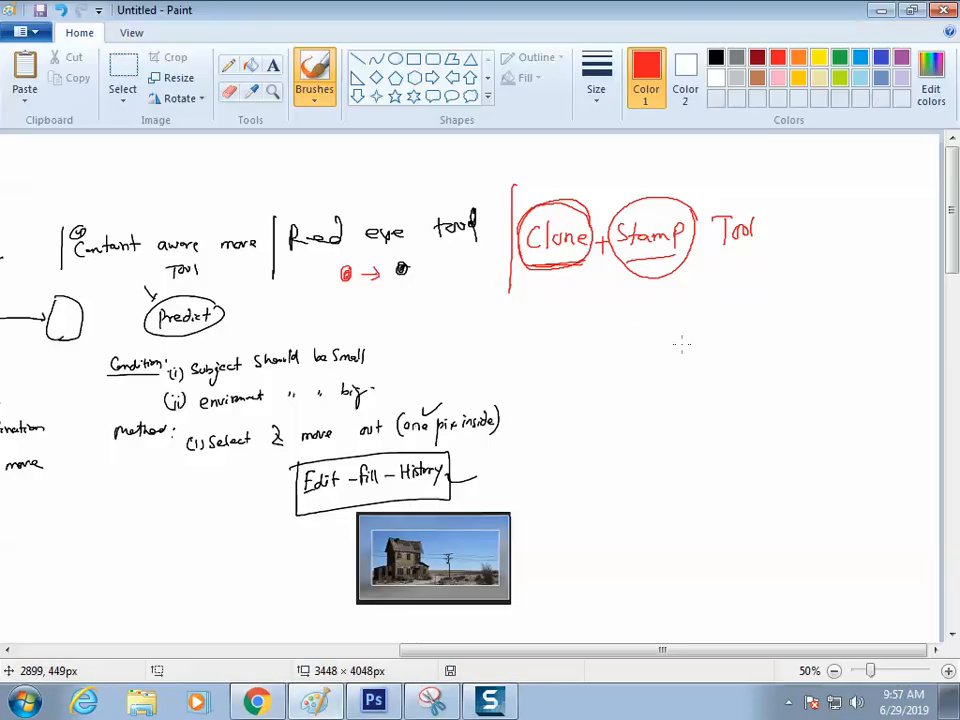
pyautogui.moveTo(670, 316)
pyautogui.mouseDown()
pyautogui.moveTo(650, 367)
pyautogui.moveTo(664, 307)
pyautogui.mouseUp()
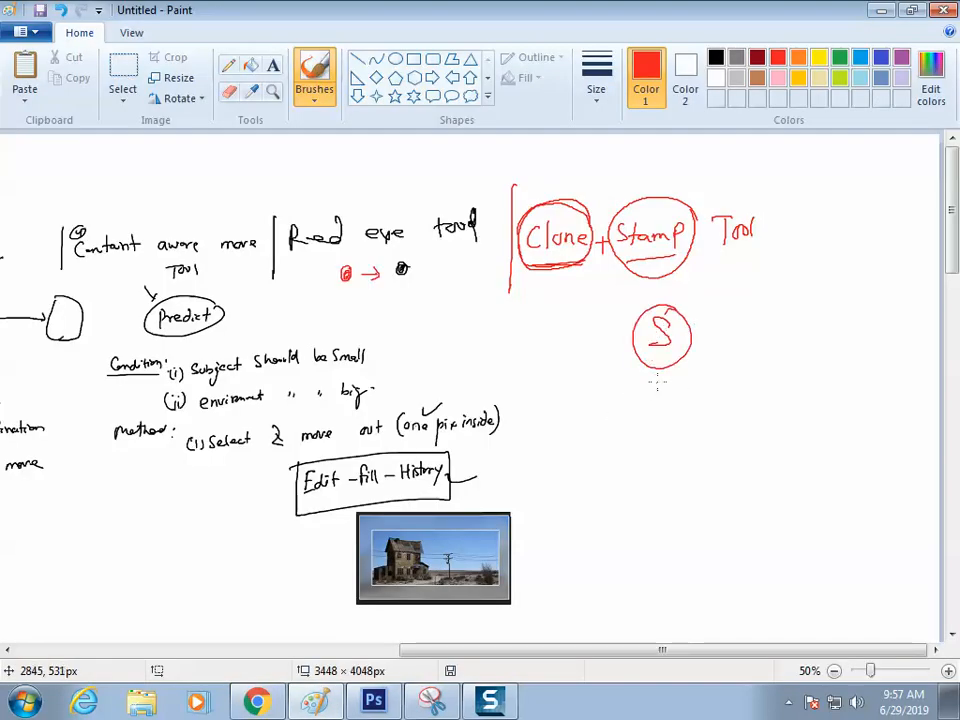
pyautogui.moveTo(745, 348); pyautogui.dragTo(747, 341)
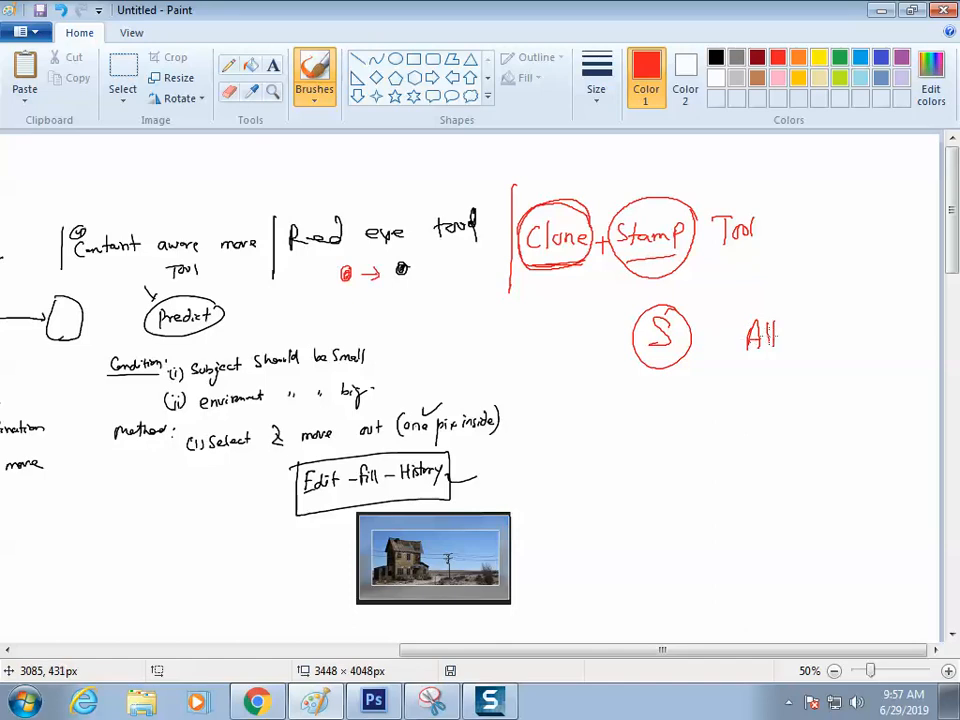
pyautogui.moveTo(803, 327)
pyautogui.mouseDown()
pyautogui.moveTo(813, 340)
pyautogui.moveTo(851, 341)
pyautogui.mouseUp()
pyautogui.moveTo(855, 336); pyautogui.dragTo(866, 330)
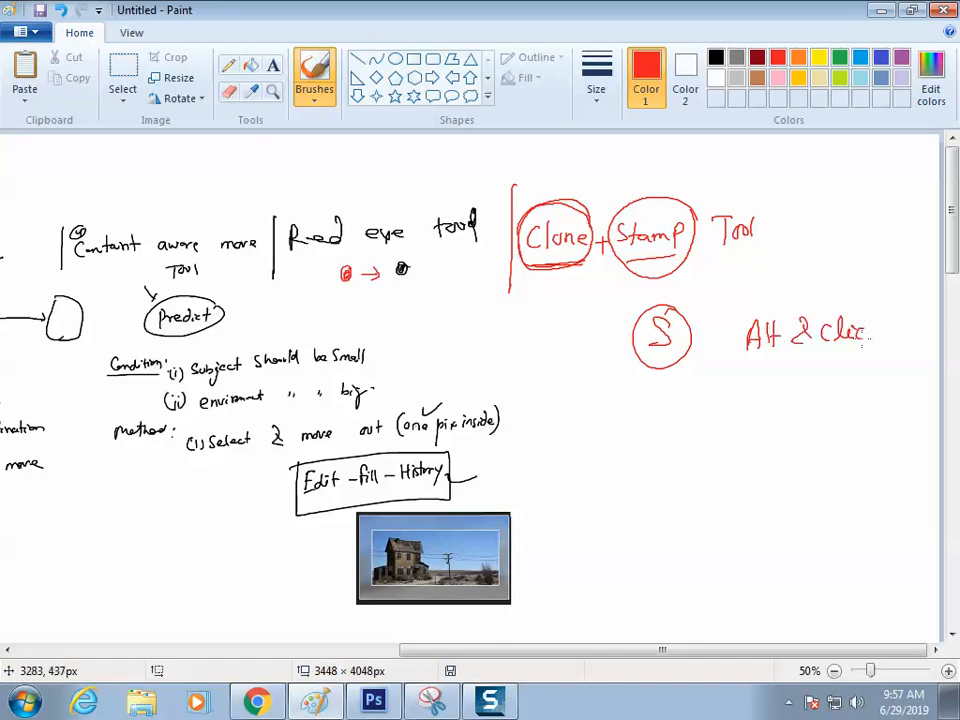
pyautogui.moveTo(712, 322); pyautogui.dragTo(709, 356)
pyautogui.click(725, 316)
# Step: Handwrite circled point (ii) "go Destination & Paint" below the first point, underlining "Paint"
pyautogui.moveTo(721, 330)
pyautogui.mouseDown()
pyautogui.moveTo(721, 355)
pyautogui.moveTo(744, 388)
pyautogui.mouseUp()
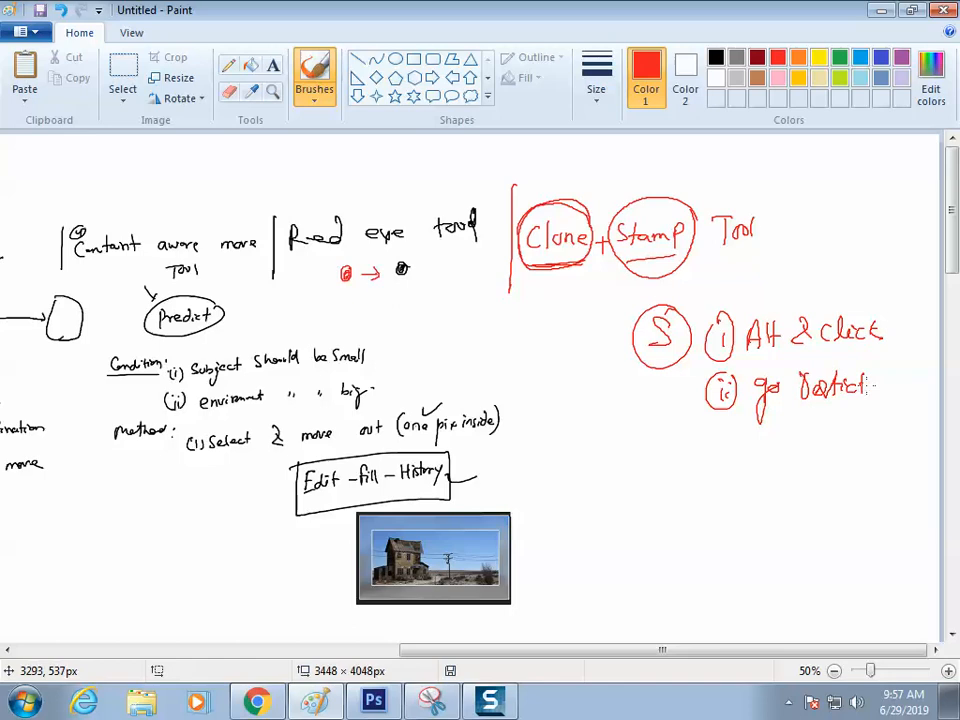
pyautogui.moveTo(866, 386); pyautogui.dragTo(862, 389)
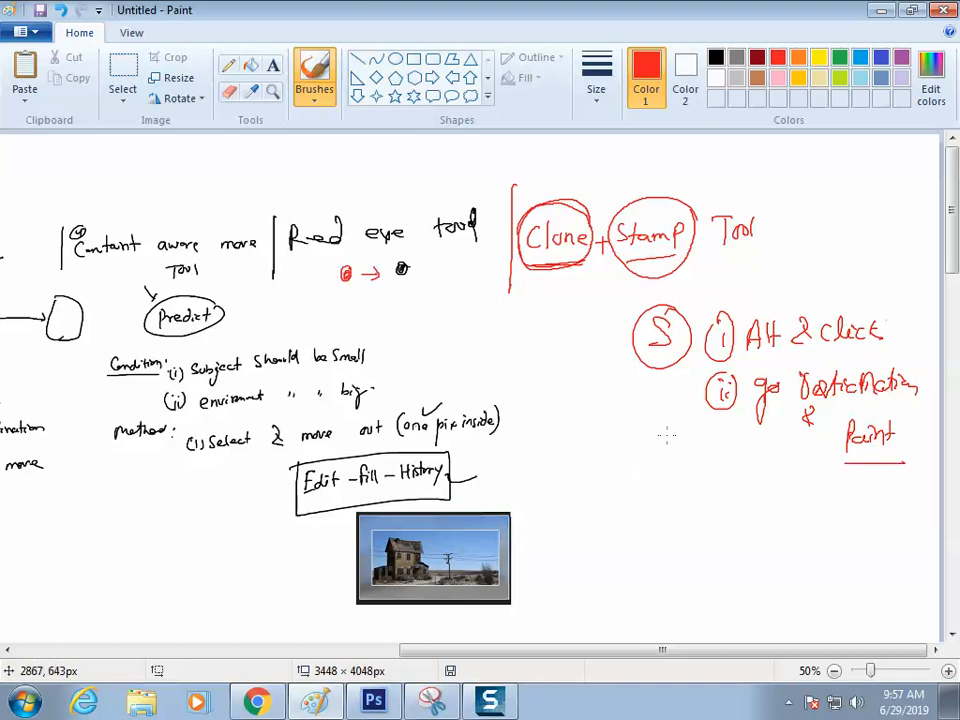
pyautogui.hotkey('alt', 'Tab')
pyautogui.hotkey('alt', 'Tab')
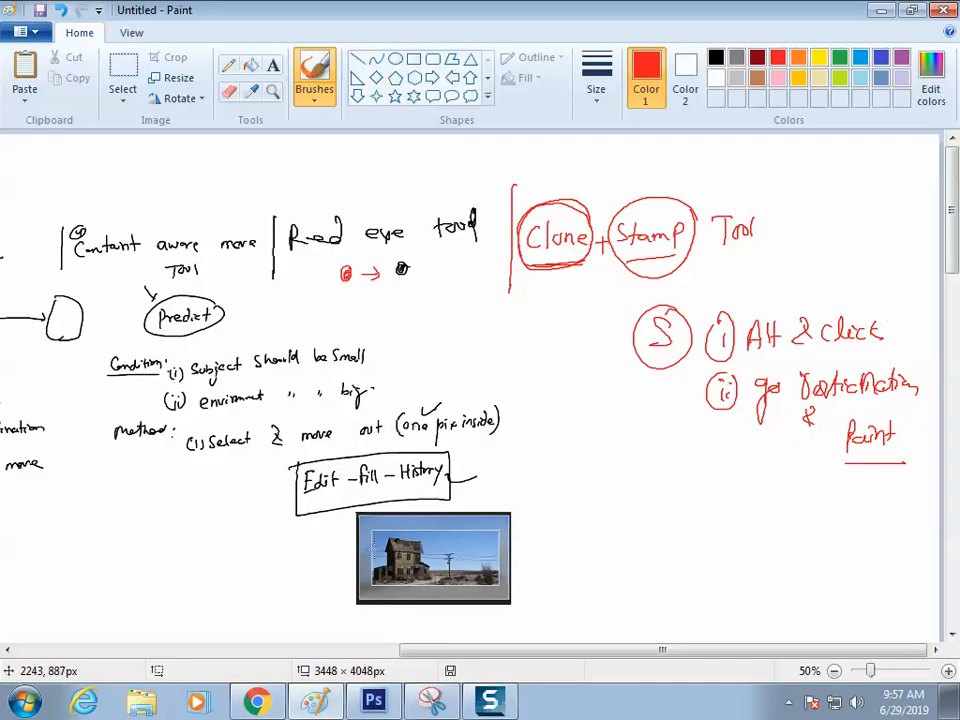
# Step: Draw a long red arrow from the Healing Brush heading to "Clone", and sketch two arrow-linked boxes containing circles below the Clone Stamp notes
pyautogui.moveTo(467, 656)
pyautogui.mouseDown()
pyautogui.moveTo(250, 622)
pyautogui.moveTo(306, 621)
pyautogui.mouseUp()
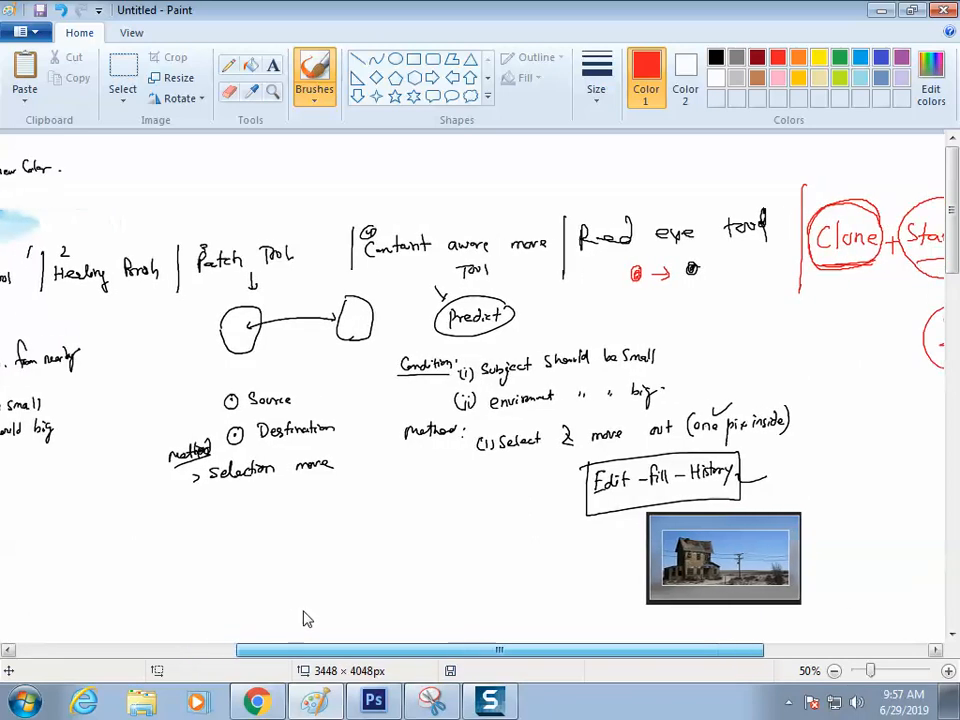
pyautogui.moveTo(113, 247)
pyautogui.mouseDown()
pyautogui.moveTo(138, 222)
pyautogui.moveTo(203, 195)
pyautogui.moveTo(282, 180)
pyautogui.moveTo(814, 162)
pyautogui.moveTo(857, 172)
pyautogui.mouseUp()
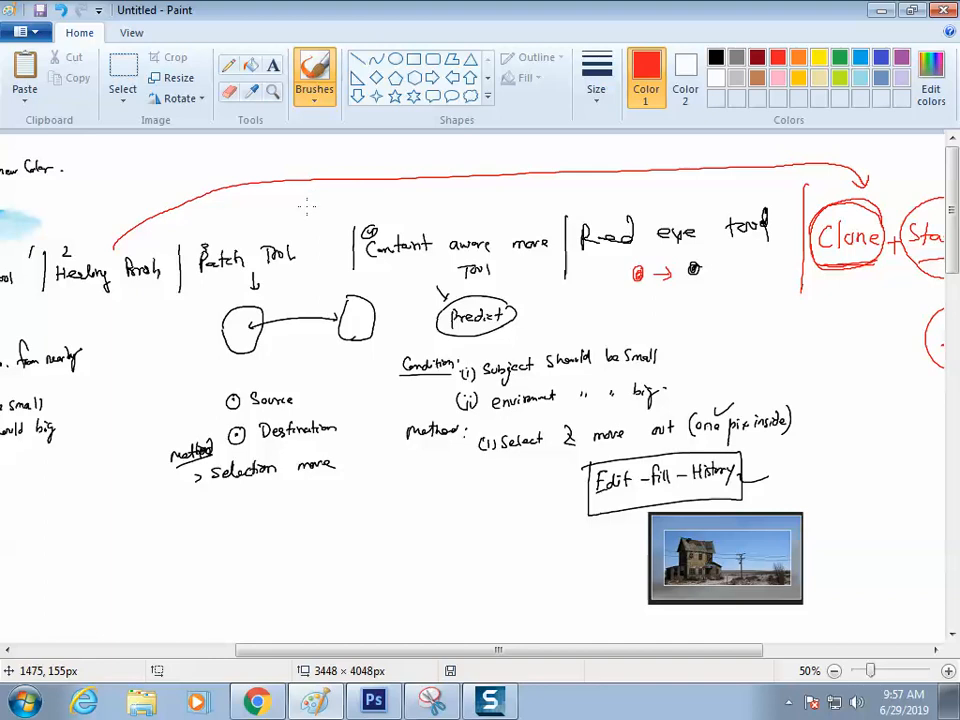
pyautogui.moveTo(465, 650); pyautogui.dragTo(662, 650)
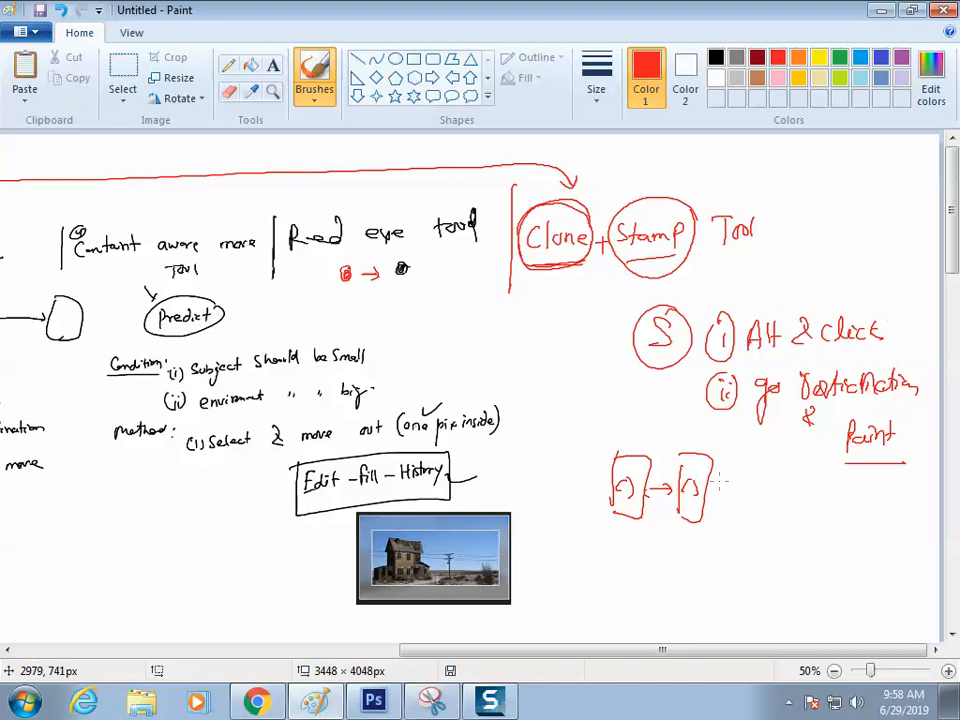
# Step: Return to Photoshop, clone the woman's face onto the sky above the tree, and revert the photo to its saved state
pyautogui.hotkey('alt', 'Tab')
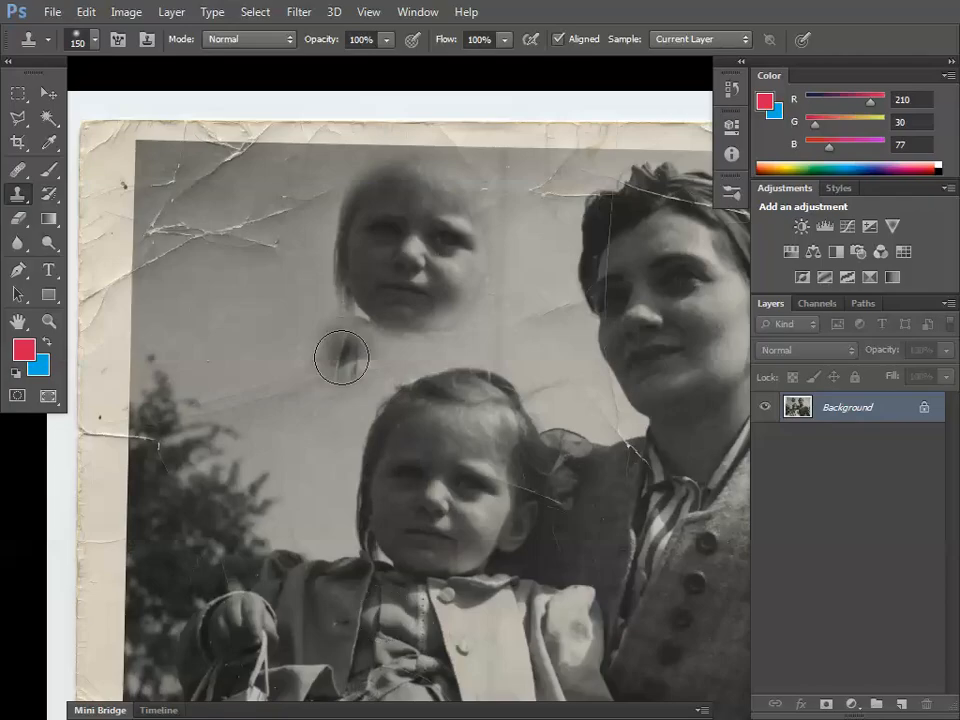
pyautogui.click(427, 478)
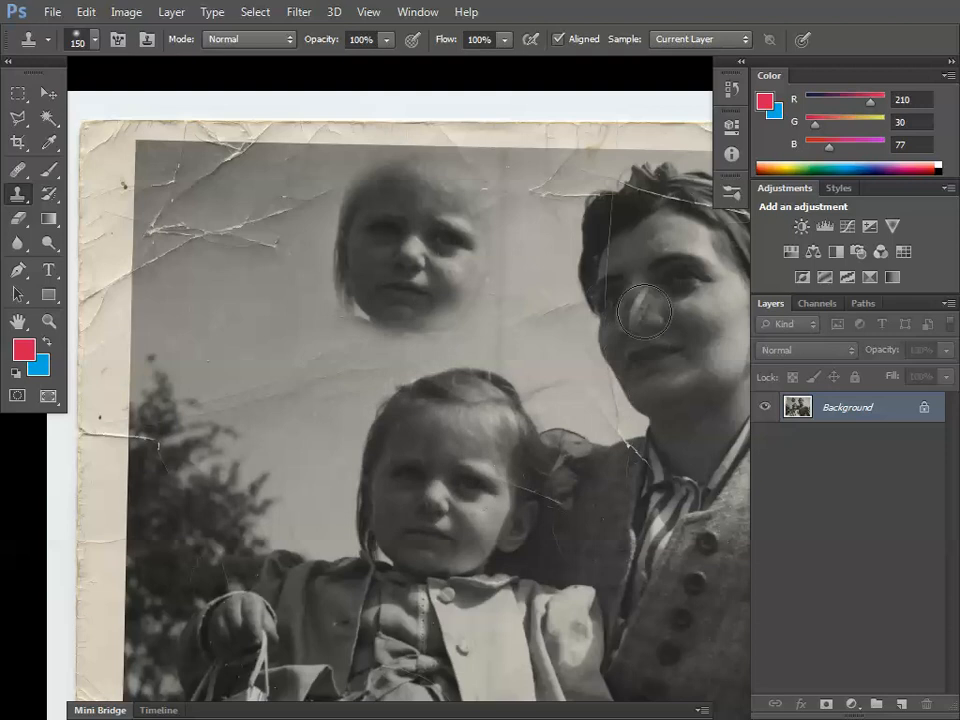
pyautogui.moveTo(259, 350)
pyautogui.mouseDown()
pyautogui.moveTo(259, 377)
pyautogui.moveTo(244, 384)
pyautogui.moveTo(240, 369)
pyautogui.moveTo(263, 367)
pyautogui.moveTo(264, 332)
pyautogui.moveTo(220, 300)
pyautogui.moveTo(204, 339)
pyautogui.moveTo(288, 368)
pyautogui.moveTo(245, 285)
pyautogui.moveTo(182, 331)
pyautogui.moveTo(313, 446)
pyautogui.mouseUp()
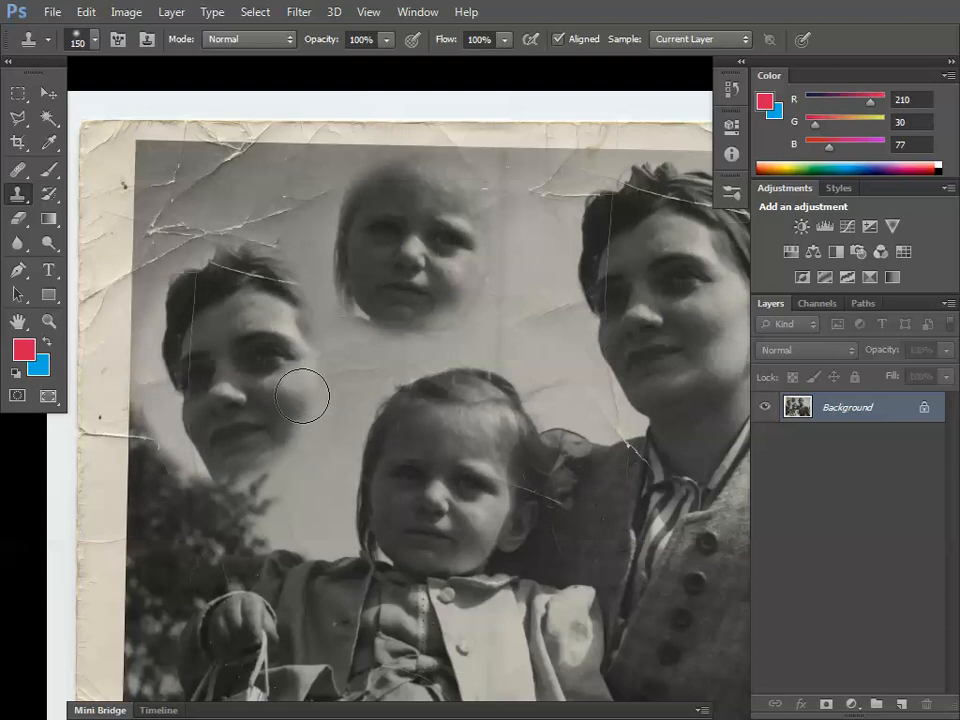
pyautogui.press('F12')
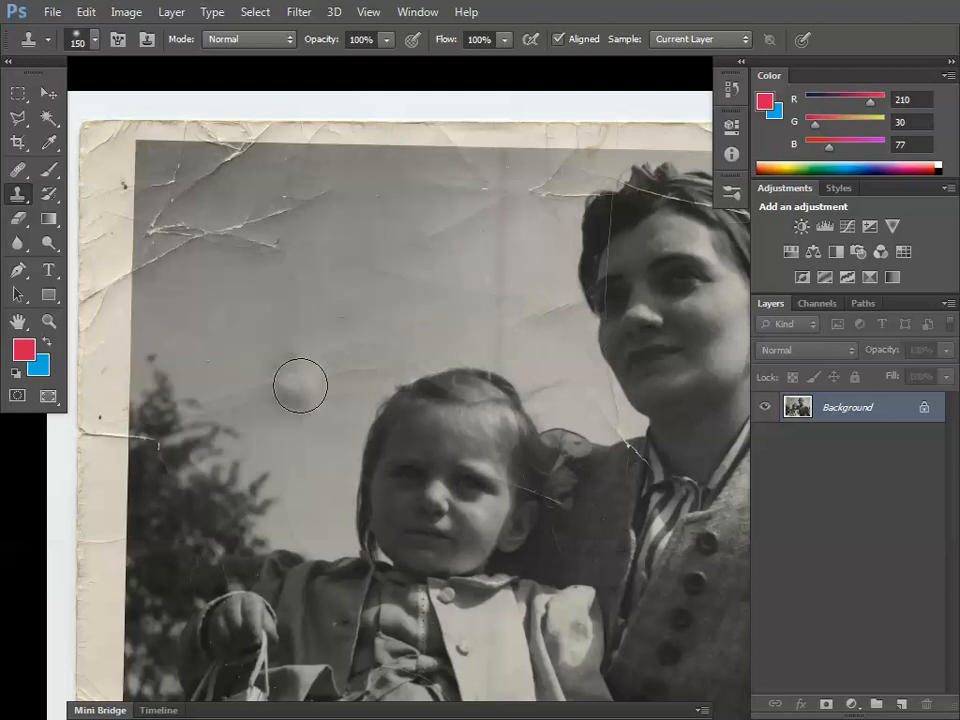
# Step: With Aligned off, clone three separate copies of the child's face across the sky and revert the photo
pyautogui.keyDown('alt'); pyautogui.click(435, 488); pyautogui.keyUp('alt')
pyautogui.moveTo(180, 240)
pyautogui.mouseDown()
pyautogui.moveTo(171, 229)
pyautogui.moveTo(157, 268)
pyautogui.moveTo(227, 182)
pyautogui.moveTo(163, 261)
pyautogui.moveTo(227, 197)
pyautogui.moveTo(287, 205)
pyautogui.mouseUp()
pyautogui.moveTo(343, 240)
pyautogui.mouseDown()
pyautogui.moveTo(343, 214)
pyautogui.moveTo(321, 257)
pyautogui.moveTo(376, 229)
pyautogui.mouseUp()
pyautogui.moveTo(508, 253)
pyautogui.mouseDown()
pyautogui.moveTo(496, 220)
pyautogui.moveTo(451, 272)
pyautogui.moveTo(460, 292)
pyautogui.moveTo(491, 200)
pyautogui.mouseUp()
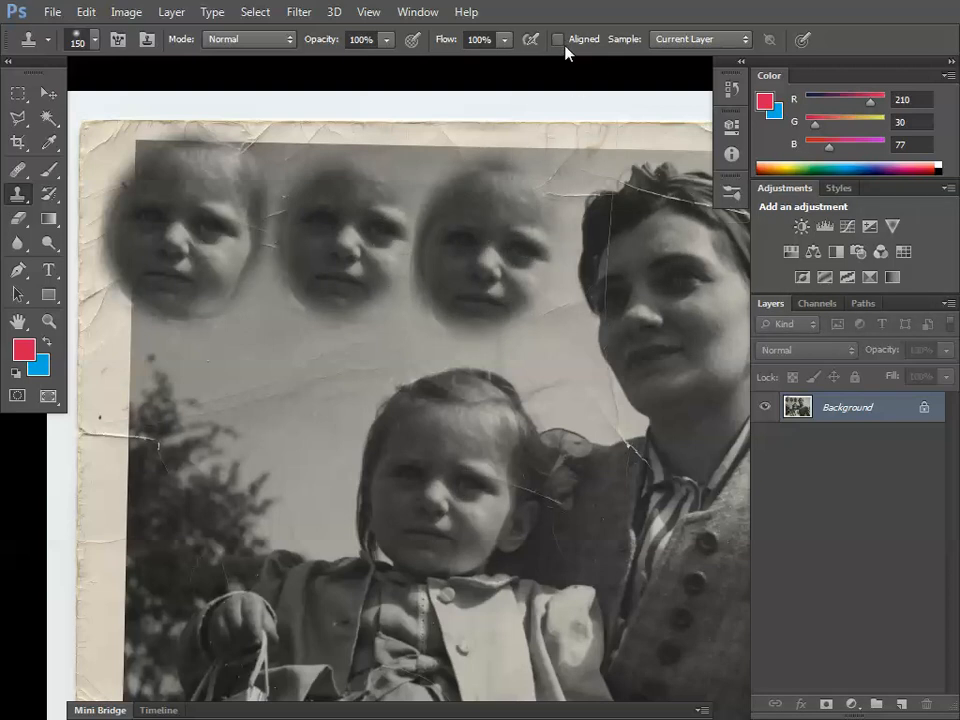
pyautogui.press('F12')
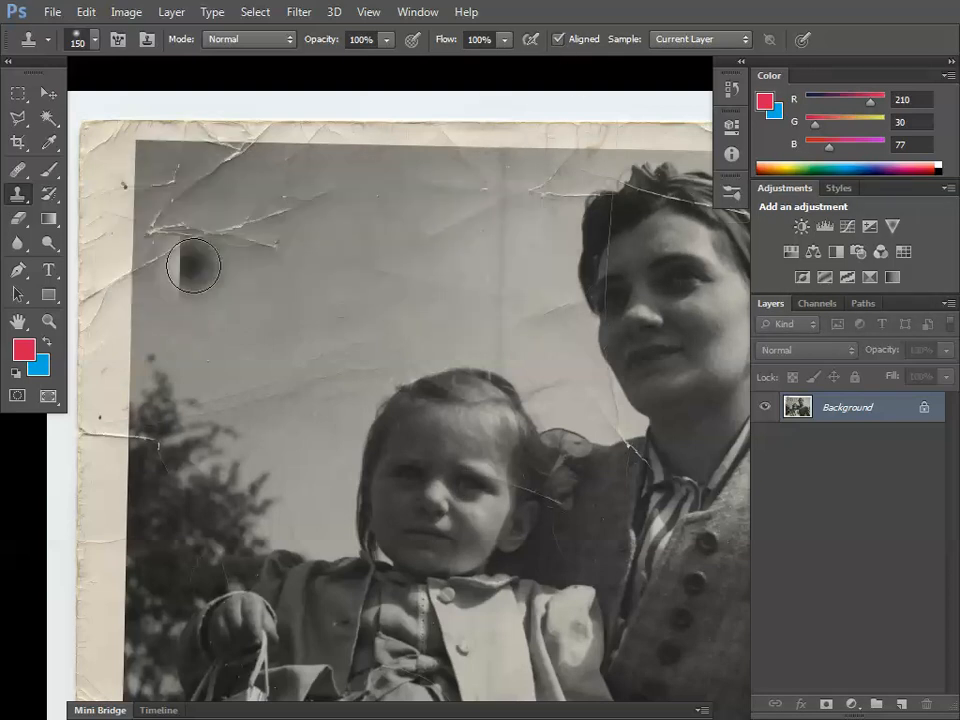
# Step: With Aligned on, sample the child's eye and clone one continuous copy of the child and surroundings over the sky in several strokes
pyautogui.keyDown('alt'); pyautogui.click(450, 494); pyautogui.keyUp('alt')
pyautogui.moveTo(238, 254)
pyautogui.mouseDown()
pyautogui.moveTo(229, 253)
pyautogui.moveTo(246, 253)
pyautogui.moveTo(216, 207)
pyautogui.moveTo(203, 285)
pyautogui.mouseUp()
pyautogui.moveTo(318, 245)
pyautogui.mouseDown()
pyautogui.moveTo(411, 236)
pyautogui.moveTo(311, 283)
pyautogui.moveTo(403, 294)
pyautogui.moveTo(296, 205)
pyautogui.moveTo(305, 208)
pyautogui.mouseUp()
pyautogui.moveTo(377, 287)
pyautogui.mouseDown()
pyautogui.moveTo(383, 220)
pyautogui.moveTo(298, 217)
pyautogui.moveTo(319, 178)
pyautogui.moveTo(440, 179)
pyautogui.moveTo(250, 201)
pyautogui.moveTo(243, 178)
pyautogui.moveTo(207, 251)
pyautogui.moveTo(247, 273)
pyautogui.moveTo(205, 268)
pyautogui.moveTo(240, 258)
pyautogui.mouseUp()
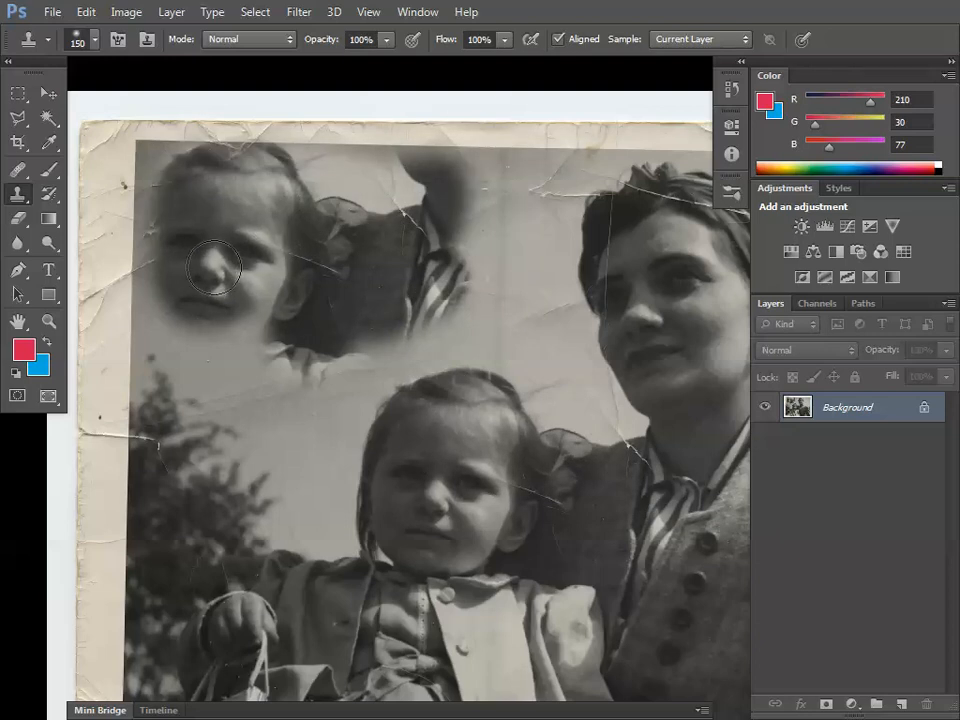
pyautogui.moveTo(209, 269)
pyautogui.mouseDown()
pyautogui.moveTo(130, 250)
pyautogui.moveTo(110, 262)
pyautogui.moveTo(170, 280)
pyautogui.moveTo(162, 170)
pyautogui.moveTo(181, 143)
pyautogui.moveTo(143, 200)
pyautogui.moveTo(160, 208)
pyautogui.mouseUp()
# Step: Turn Aligned off, clone another child's face beside the first copy, and revert the photo
pyautogui.click(558, 39)
pyautogui.moveTo(411, 272)
pyautogui.mouseDown()
pyautogui.moveTo(358, 272)
pyautogui.moveTo(441, 260)
pyautogui.moveTo(440, 207)
pyautogui.moveTo(334, 276)
pyautogui.mouseUp()
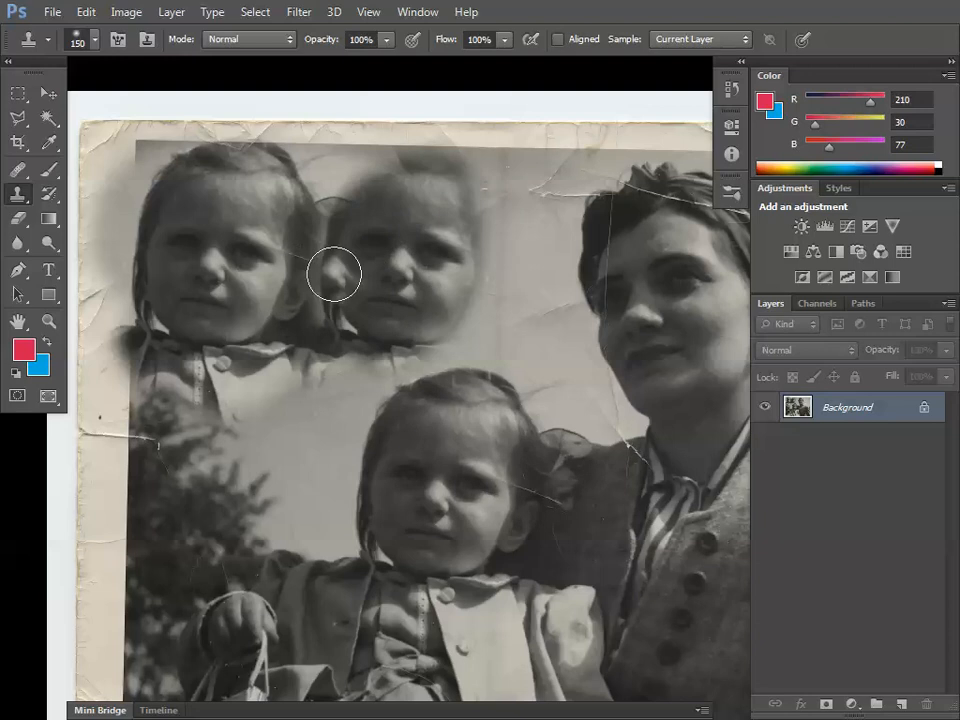
pyautogui.press('F12')
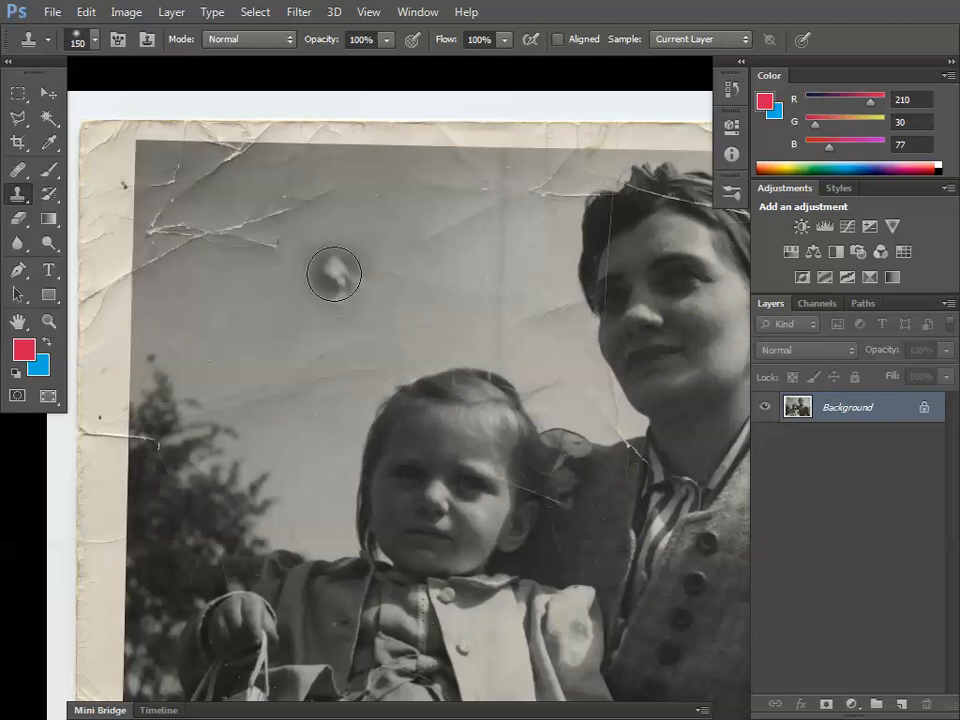
pyautogui.click(18, 169)
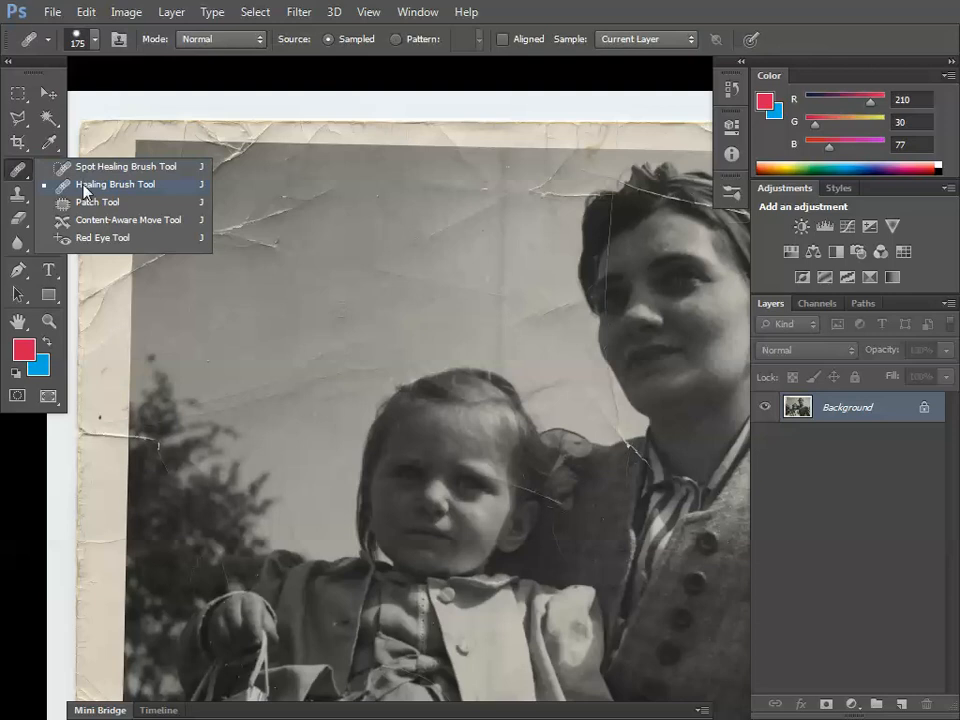
pyautogui.click(85, 186)
pyautogui.click(19, 195)
pyautogui.click(93, 197)
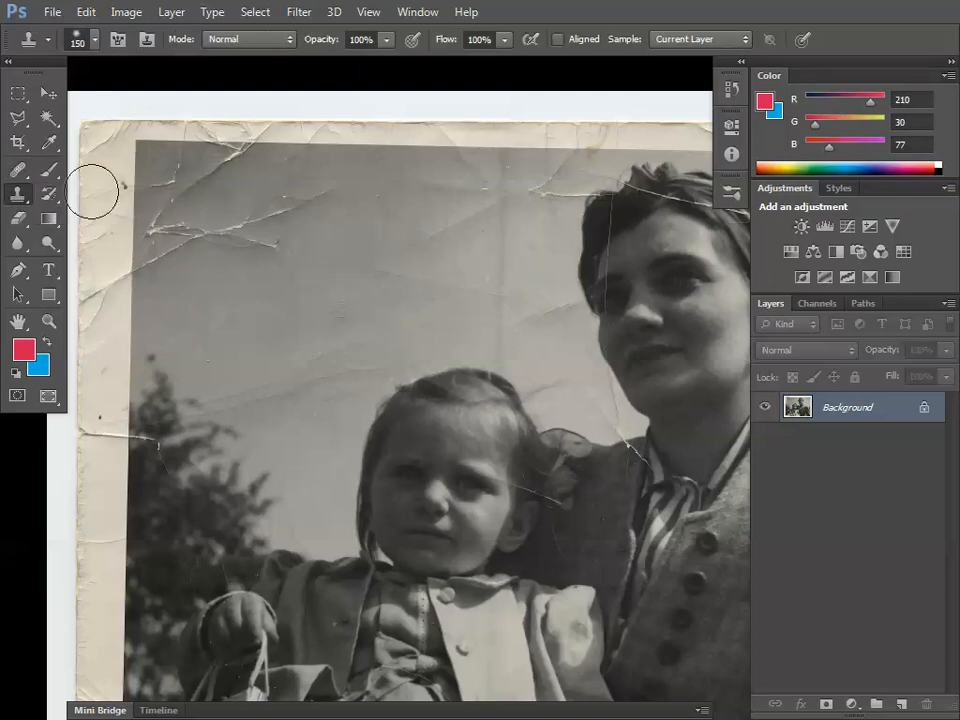
pyautogui.click(18, 169)
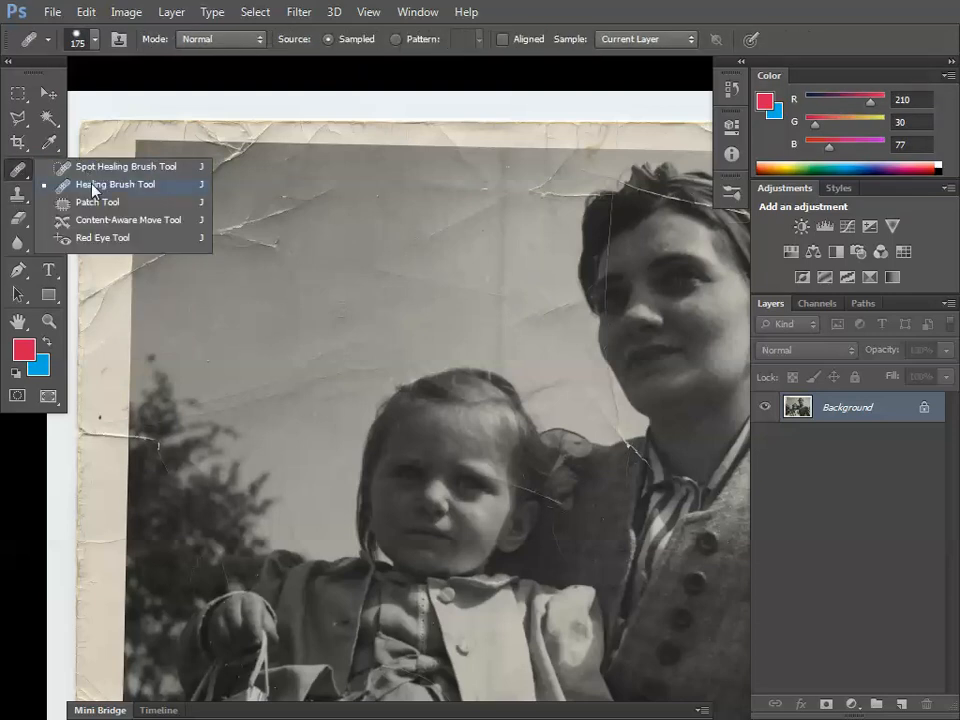
pyautogui.click(93, 186)
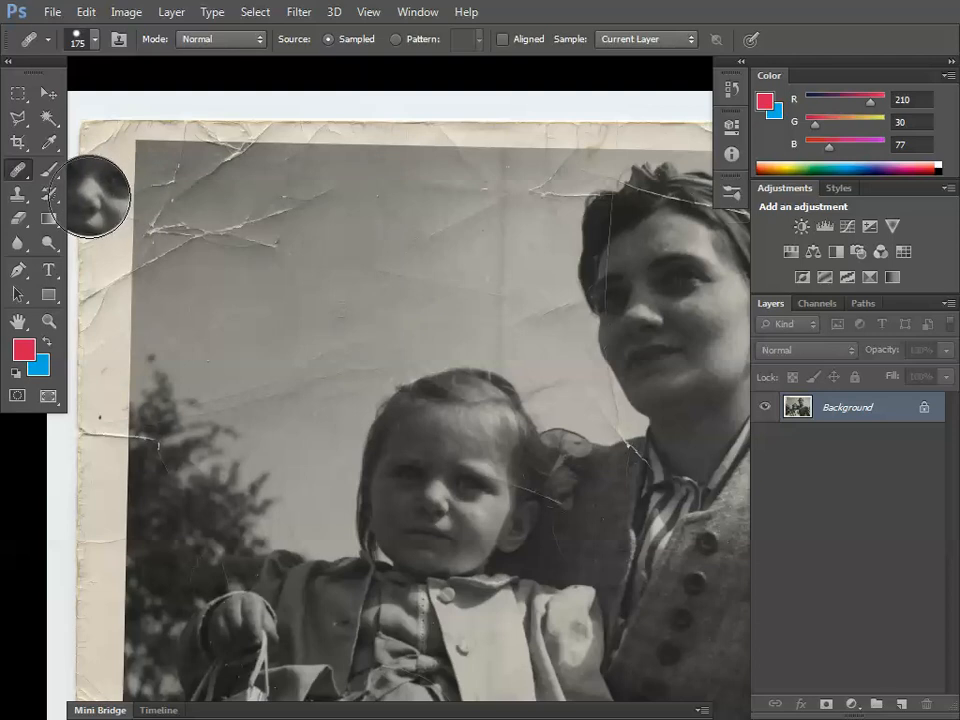
pyautogui.click(19, 169)
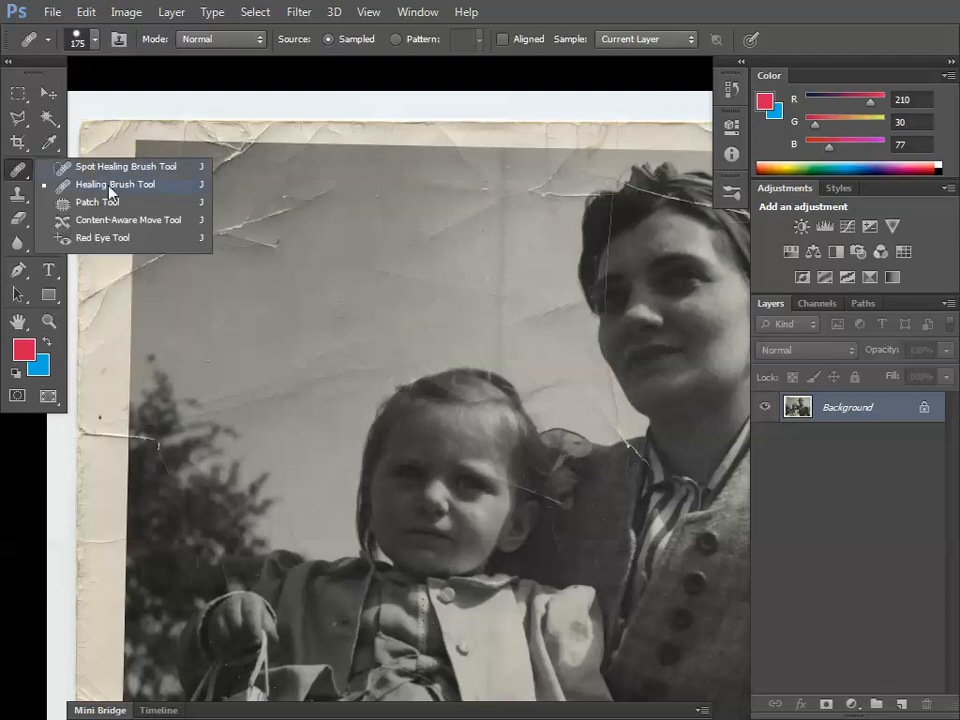
pyautogui.click(110, 187)
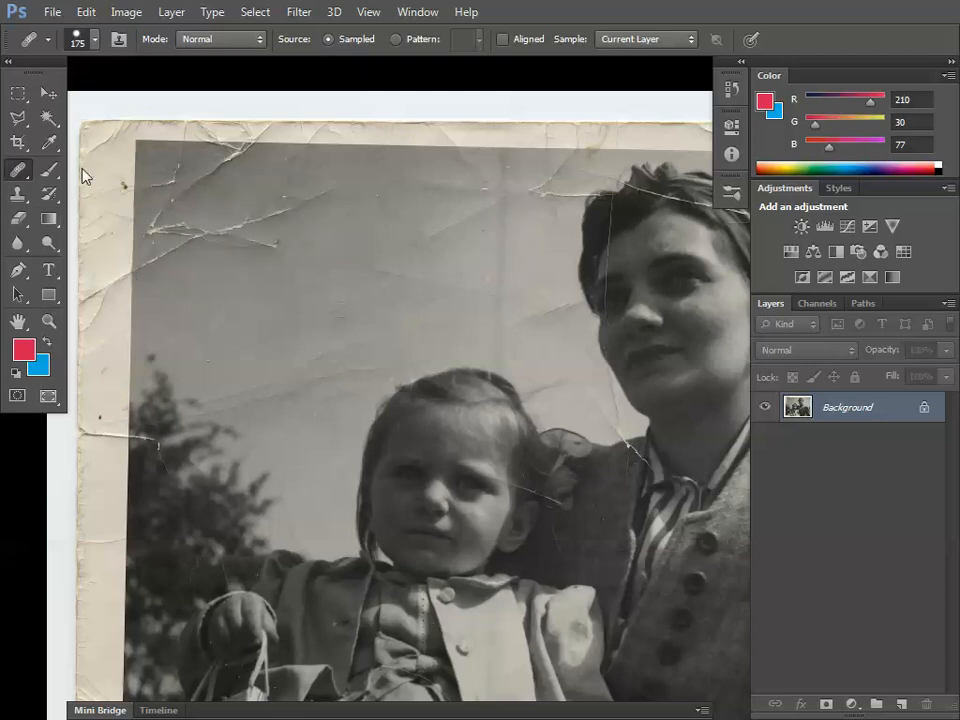
pyautogui.click(21, 169)
pyautogui.click(19, 194)
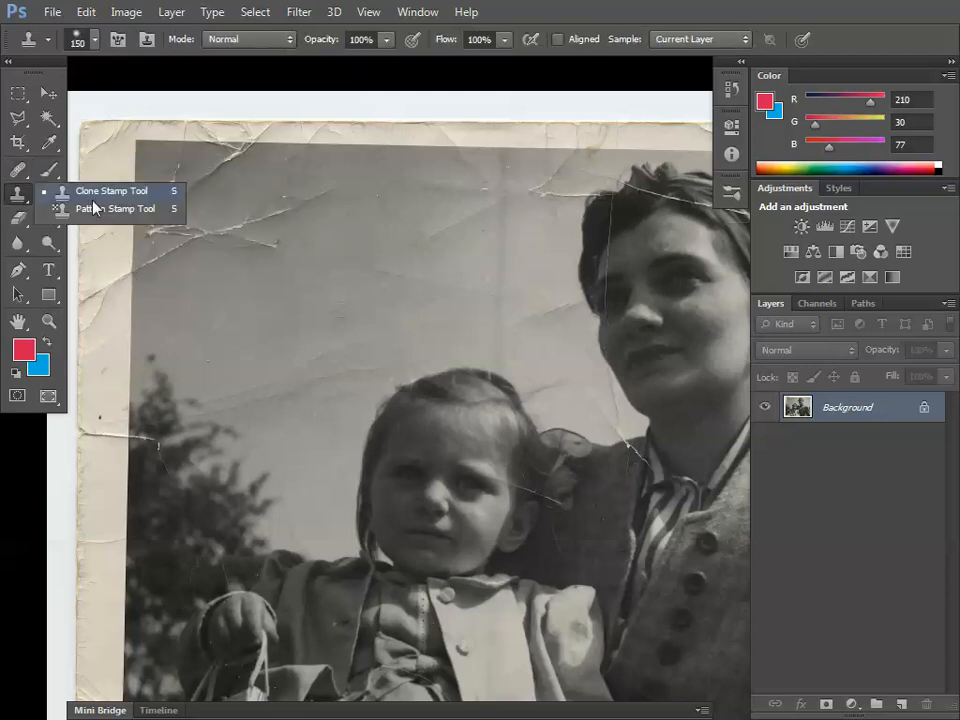
pyautogui.click(97, 196)
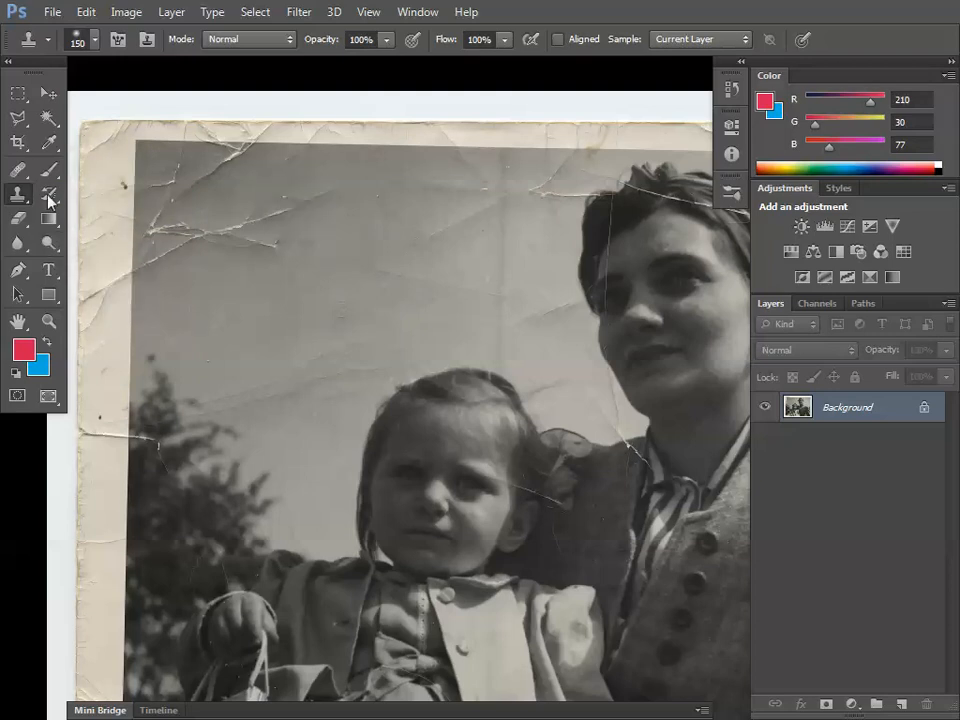
pyautogui.click(20, 174)
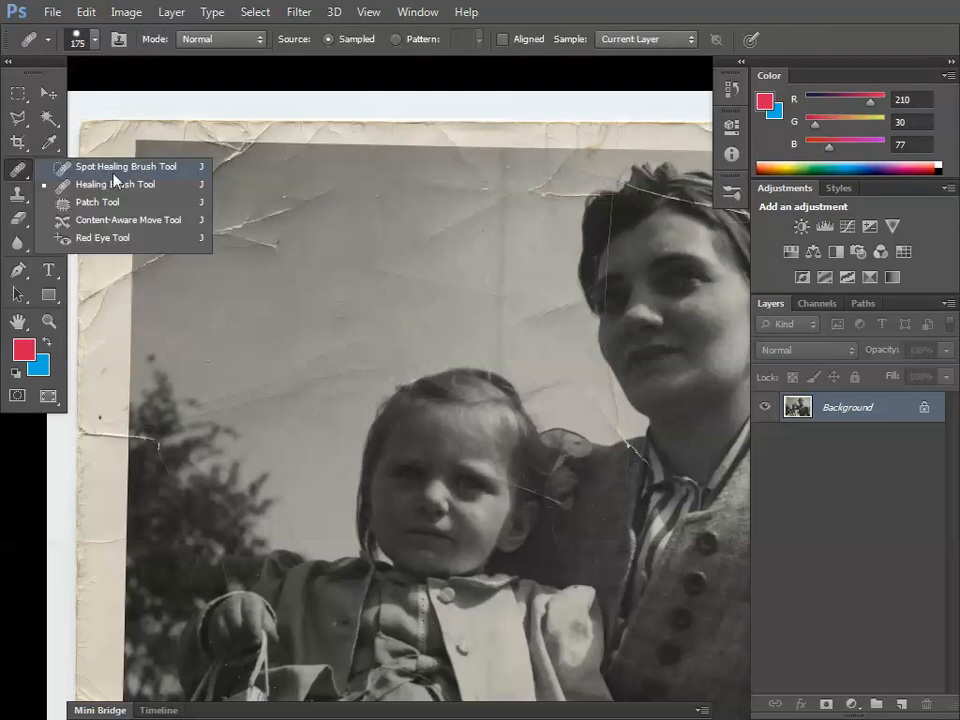
pyautogui.click(113, 173)
pyautogui.click(18, 197)
pyautogui.click(125, 194)
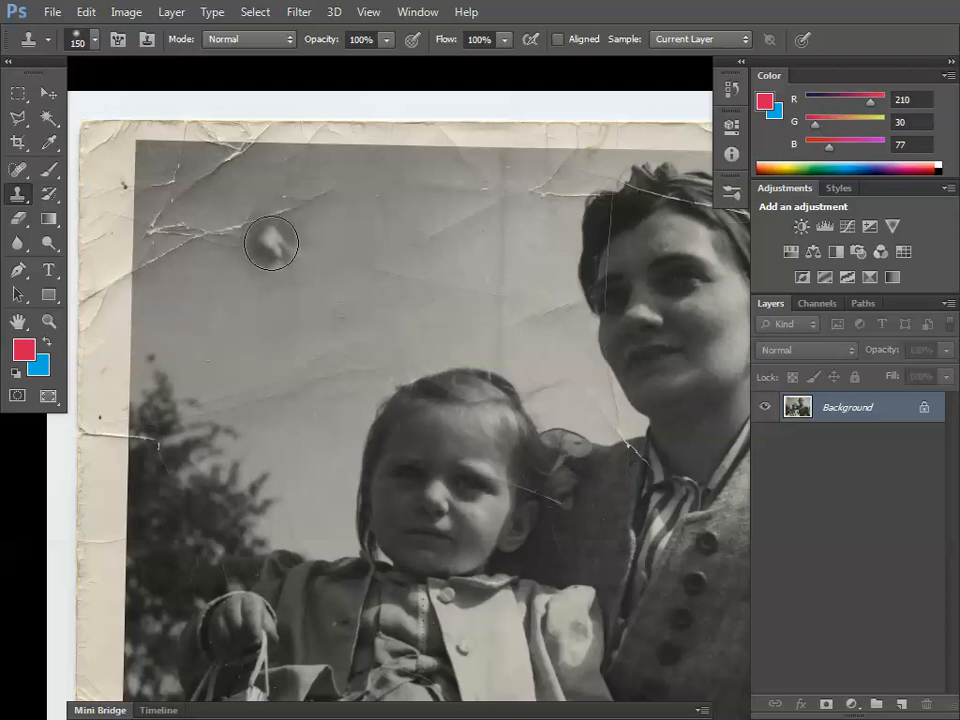
pyautogui.click(18, 193)
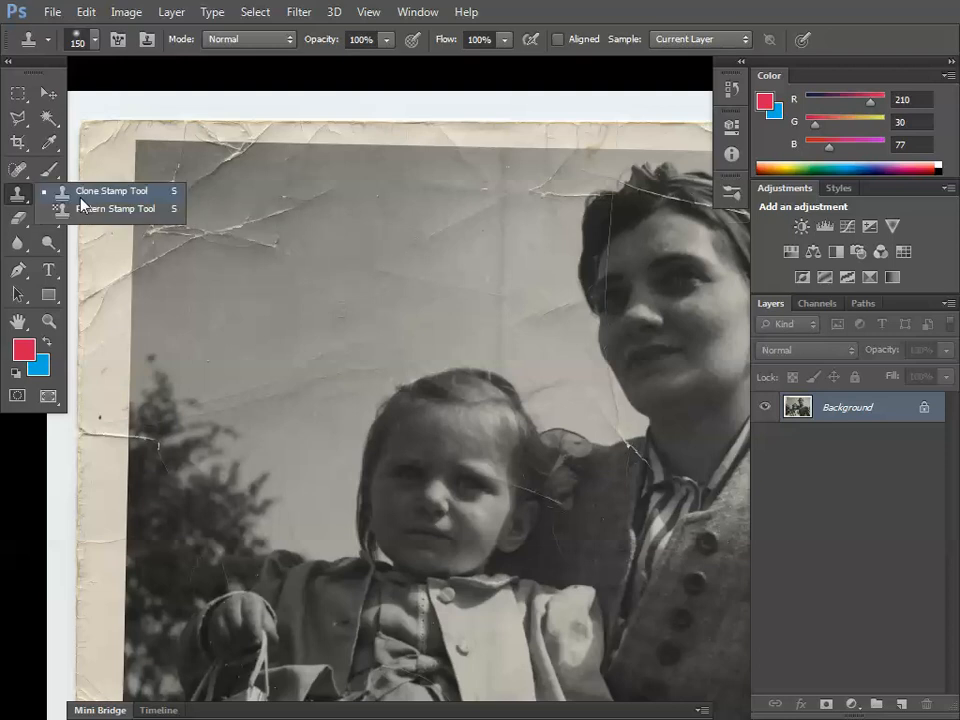
# Step: Select the Healing Brush tool in place of the Spot Healing Brush
pyautogui.moveTo(18, 169); pyautogui.dragTo(92, 176)
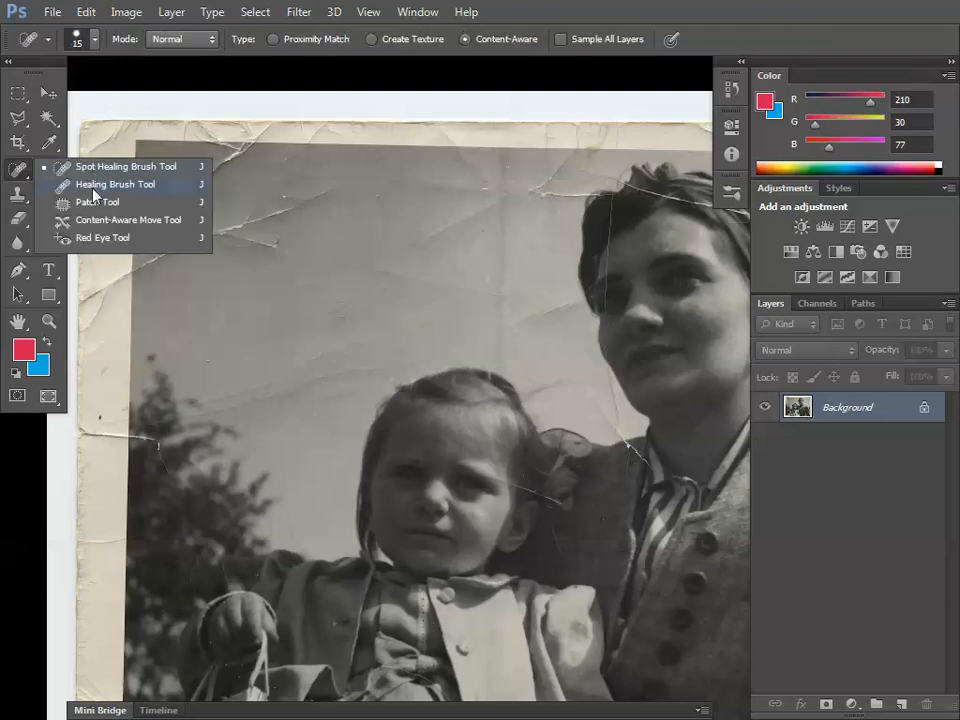
pyautogui.click(97, 186)
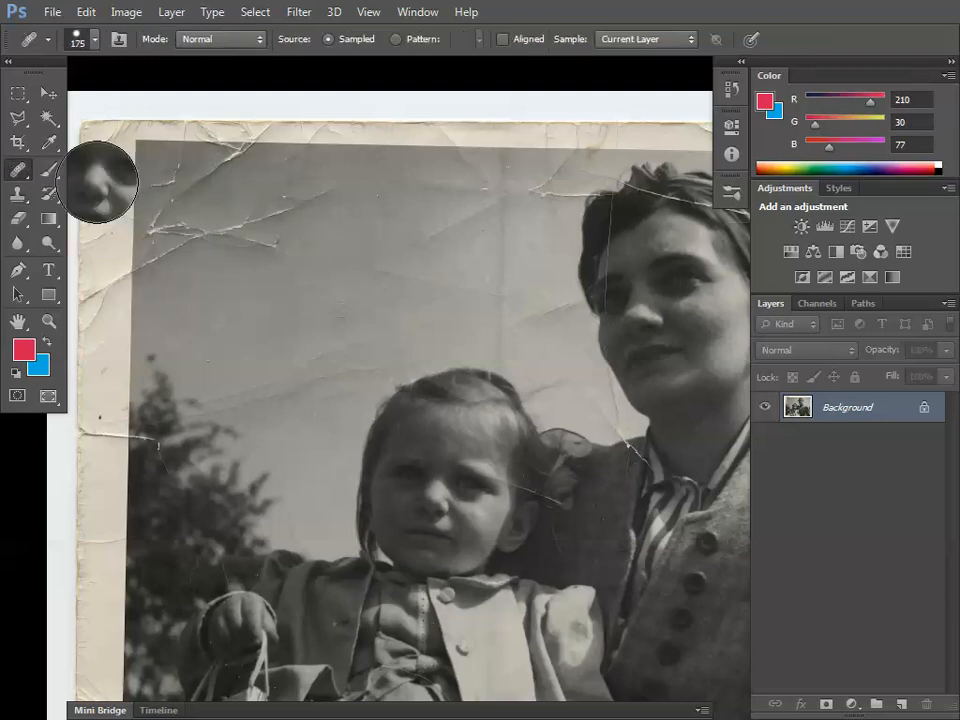
pyautogui.moveTo(14, 172)
pyautogui.mouseDown()
pyautogui.moveTo(73, 172)
pyautogui.moveTo(99, 186)
pyautogui.mouseUp()
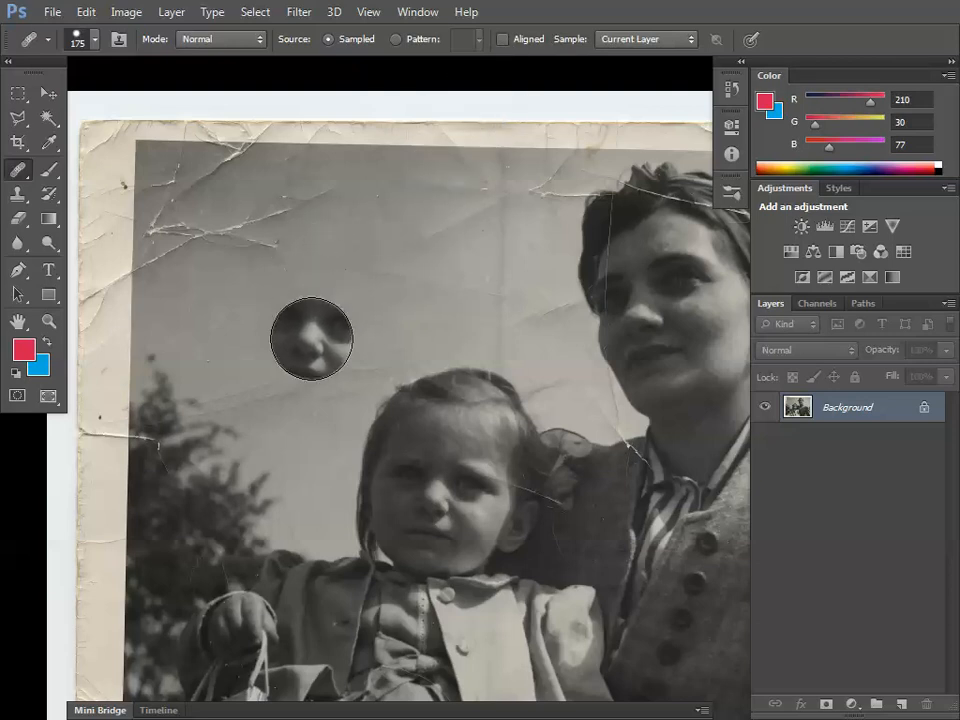
pyautogui.hotkey('alt', 'Tab')
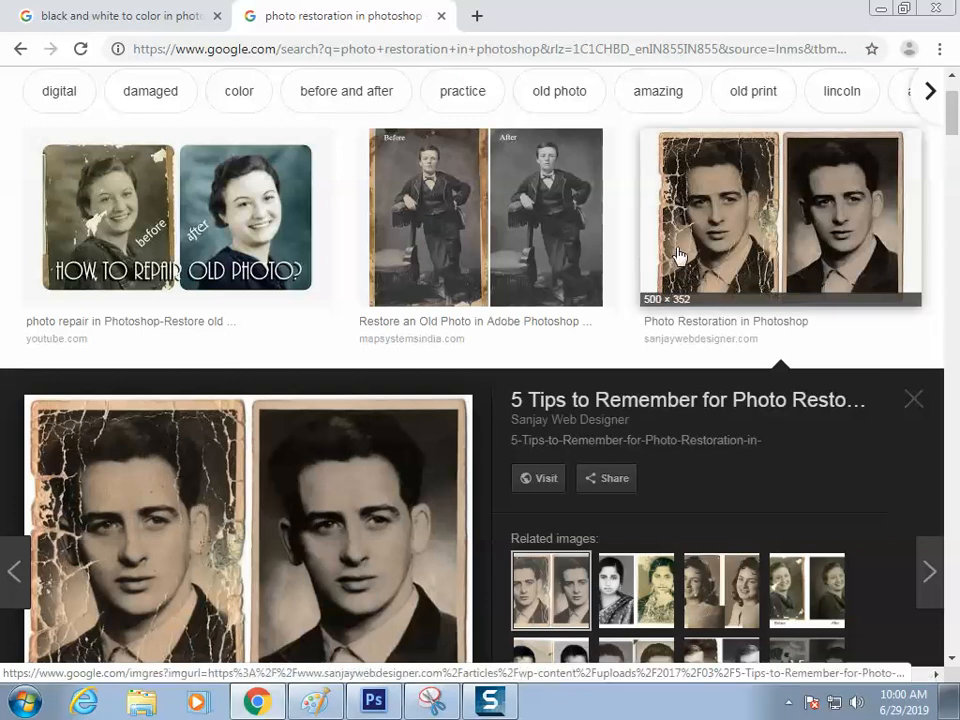
pyautogui.hotkey('alt', 'Tab')
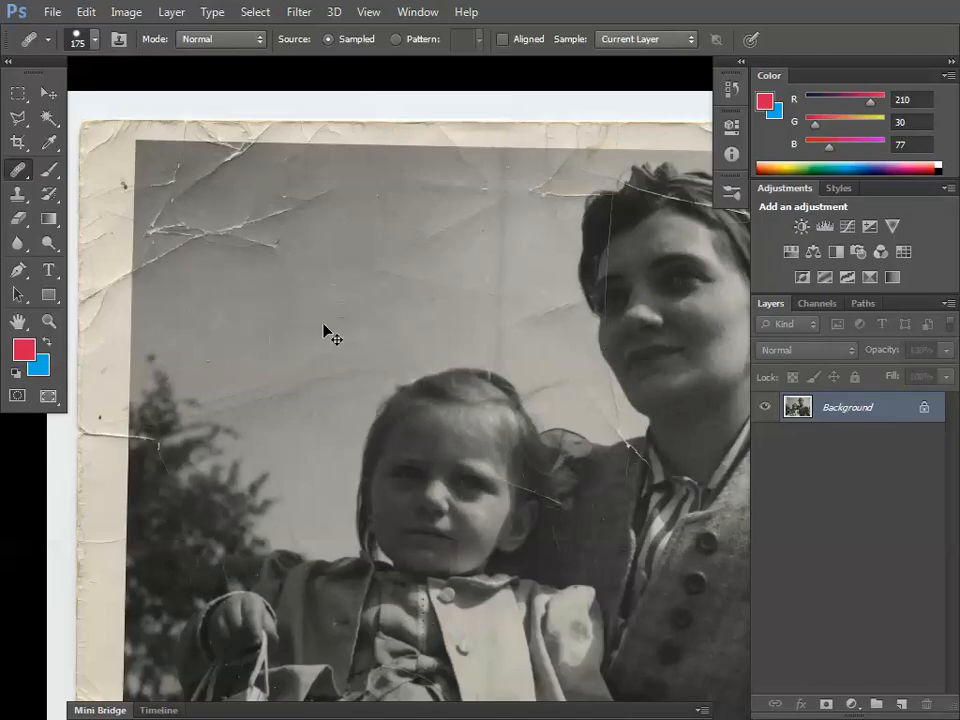
pyautogui.hotkey('ctrl', '+')
pyautogui.moveTo(272, 301); pyautogui.dragTo(306, 285)
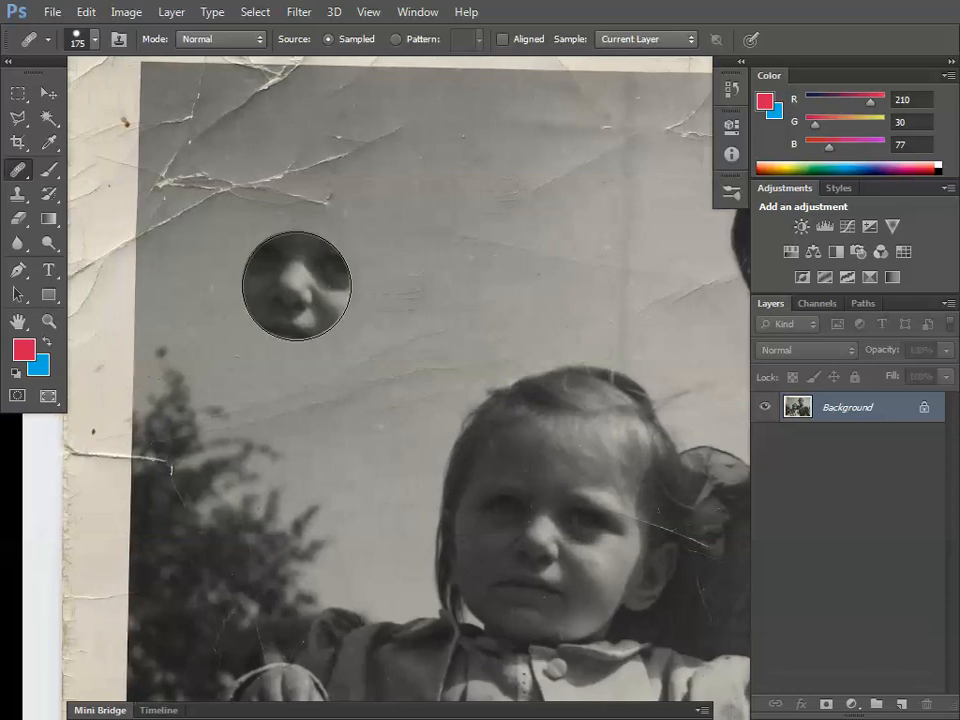
# Step: Select the Clone Stamp tool and reduce its brush size to 40 px for the cracked sky
pyautogui.click(17, 193)
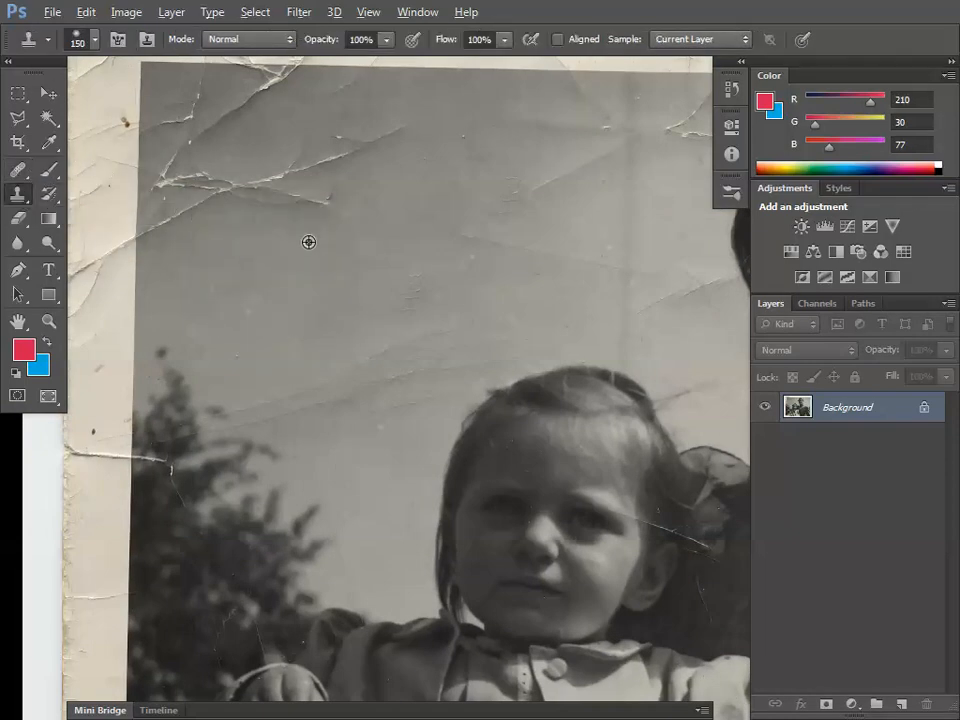
pyautogui.press('[')
pyautogui.press('[')
pyautogui.press('[')
pyautogui.press('[')
pyautogui.press('[')
pyautogui.press('[')
pyautogui.press('[')
pyautogui.hotkey('ctrl', '+')
pyautogui.moveTo(248, 165); pyautogui.dragTo(293, 321)
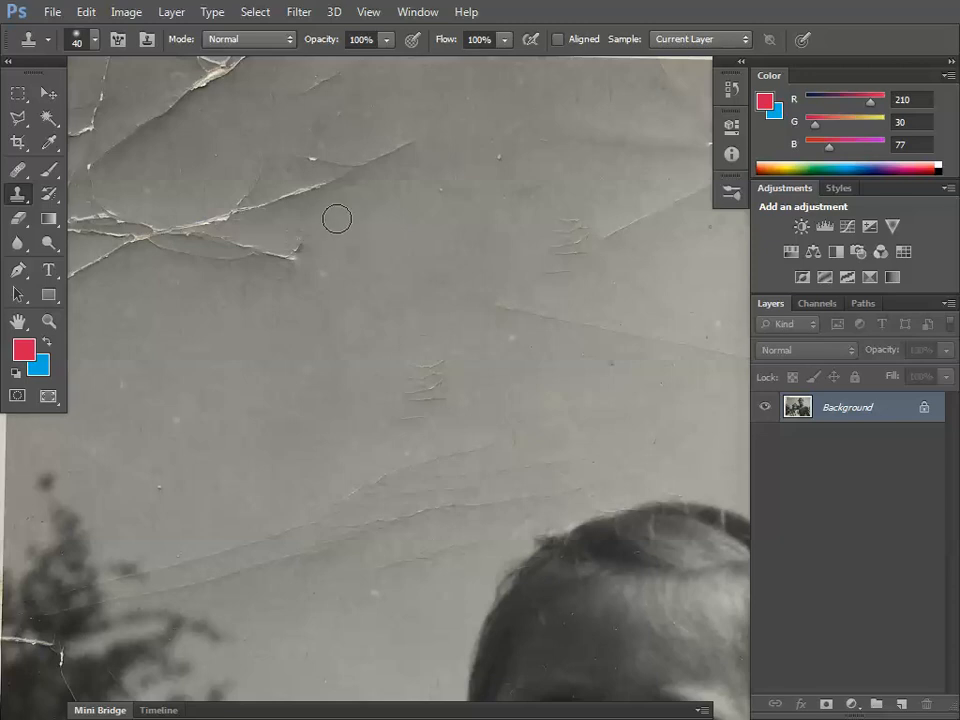
# Step: Review the Clone Stamp brush's size, hardness and brush tip settings
pyautogui.rightClick(259, 160)
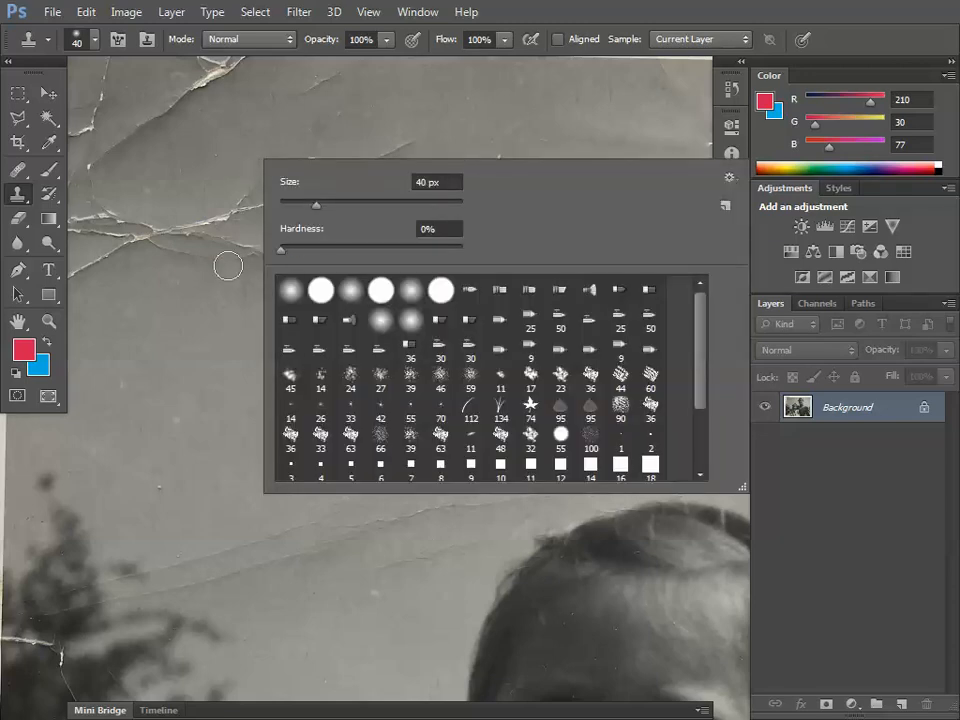
pyautogui.press('Return')
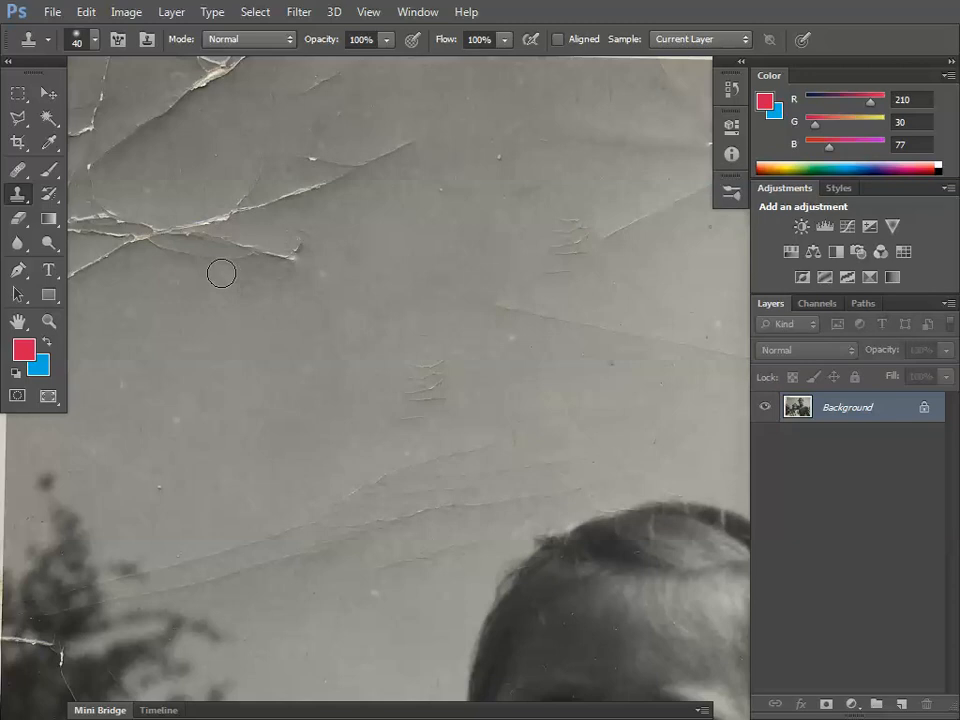
pyautogui.press('F5')
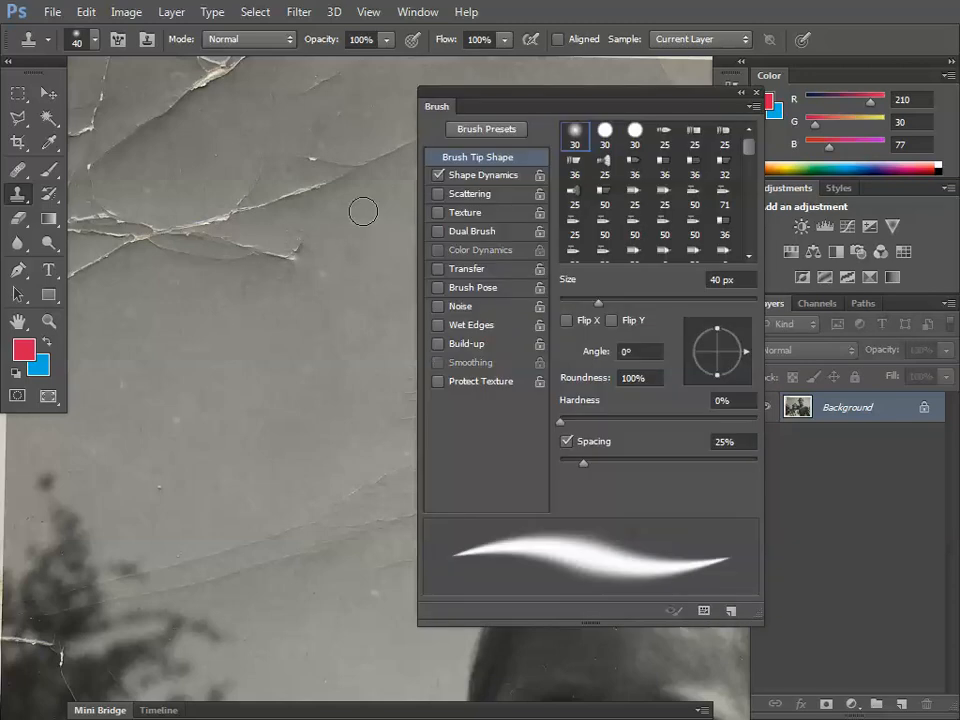
pyautogui.press('F5')
pyautogui.press('F5')
pyautogui.press('F5')
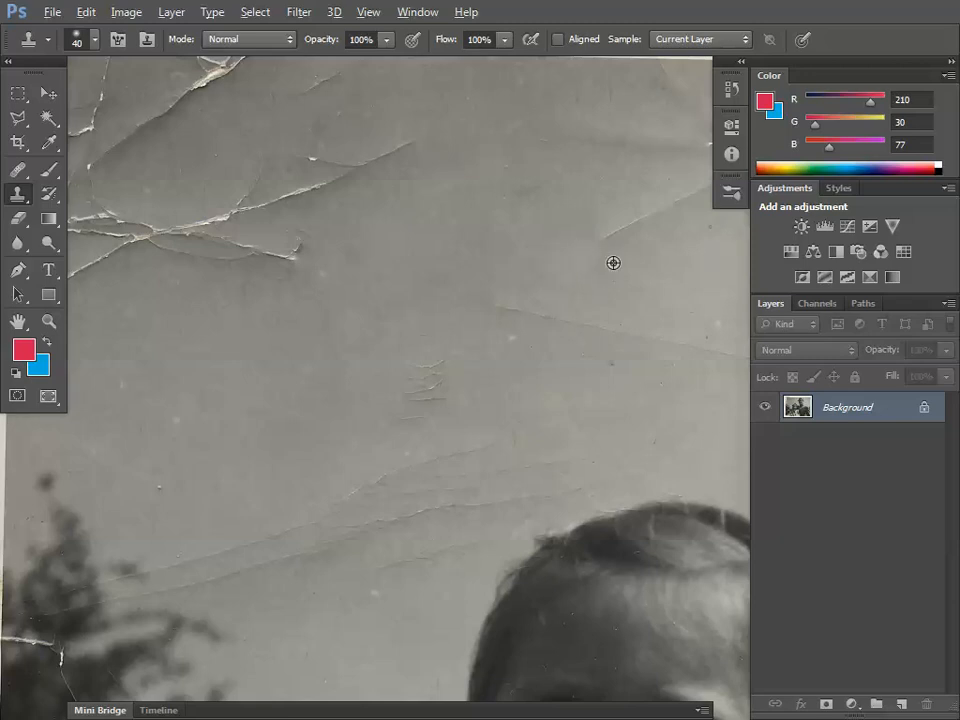
# Step: Clone clean sky over the small scratches above the child's head and undo the last stroke
pyautogui.moveTo(466, 287); pyautogui.dragTo(351, 210)
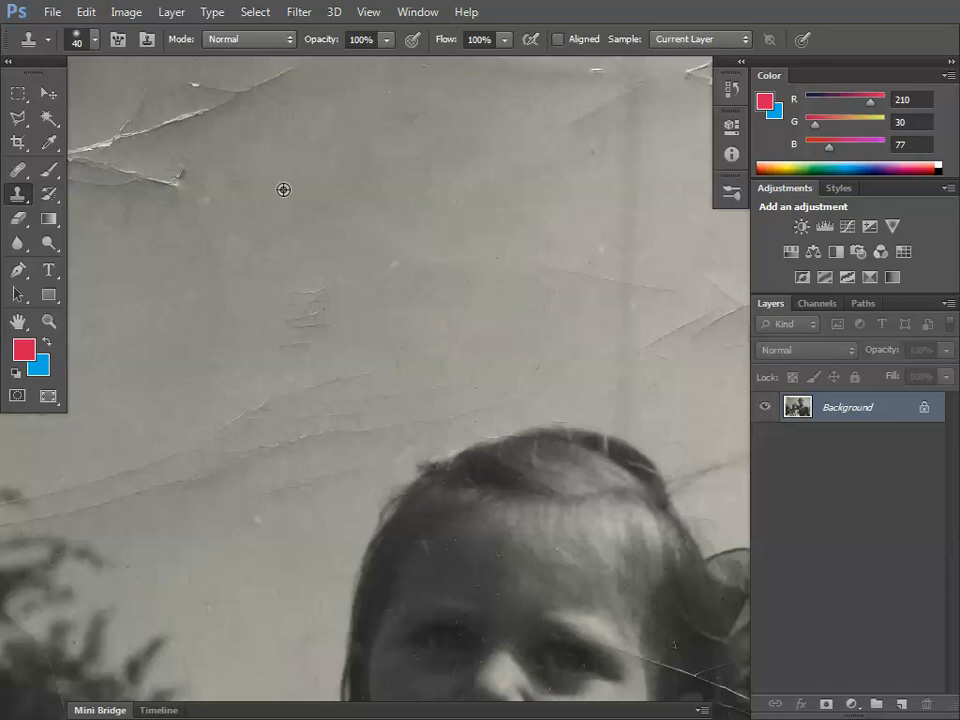
pyautogui.moveTo(178, 264); pyautogui.dragTo(317, 315)
pyautogui.moveTo(328, 240)
pyautogui.mouseDown()
pyautogui.moveTo(336, 236)
pyautogui.moveTo(314, 234)
pyautogui.mouseUp()
pyautogui.hotkey('ctrl', 'z')
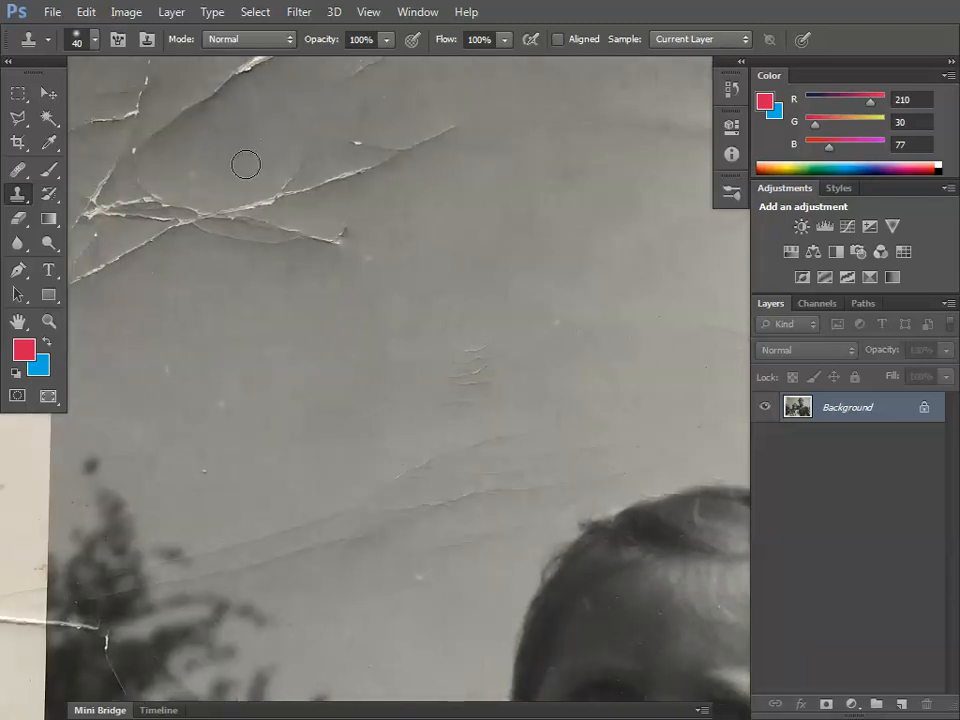
# Step: Try larger and smaller Clone Stamp brush sizes over the sky cracks, ending at 25 px
pyautogui.hotkey('ctrl', '+')
pyautogui.hotkey('ctrl', '+')
pyautogui.moveTo(229, 171); pyautogui.dragTo(333, 445)
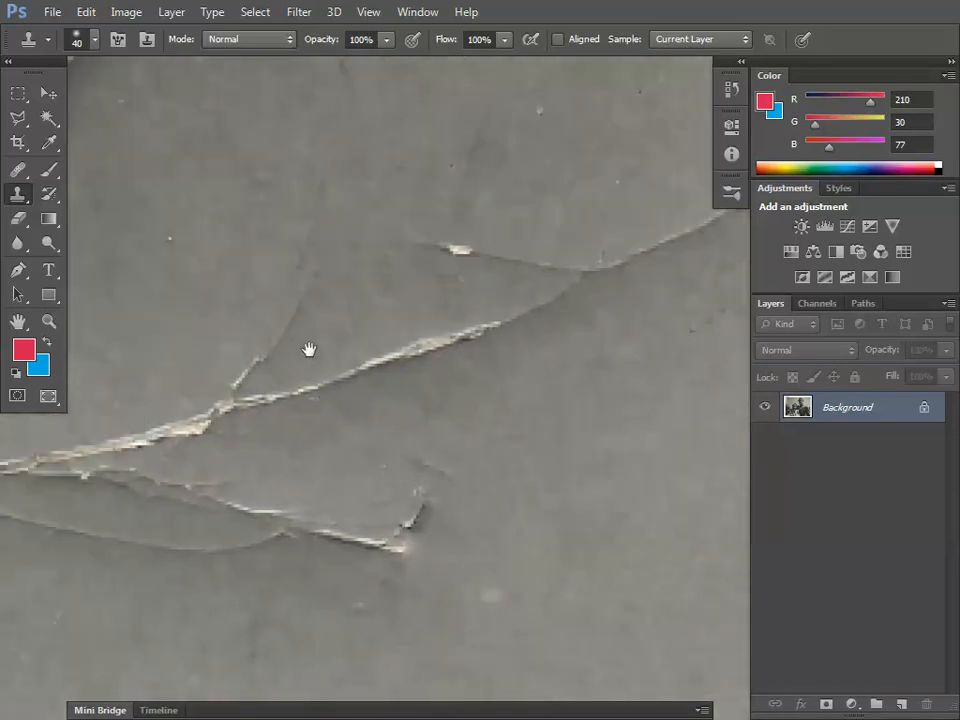
pyautogui.press('p')
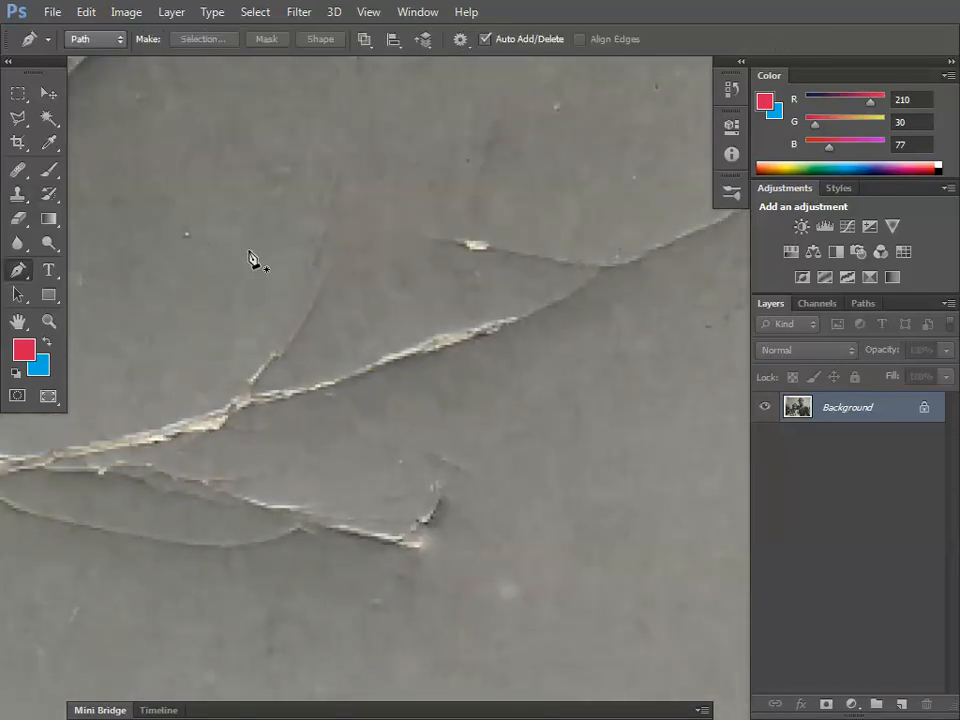
pyautogui.press('s')
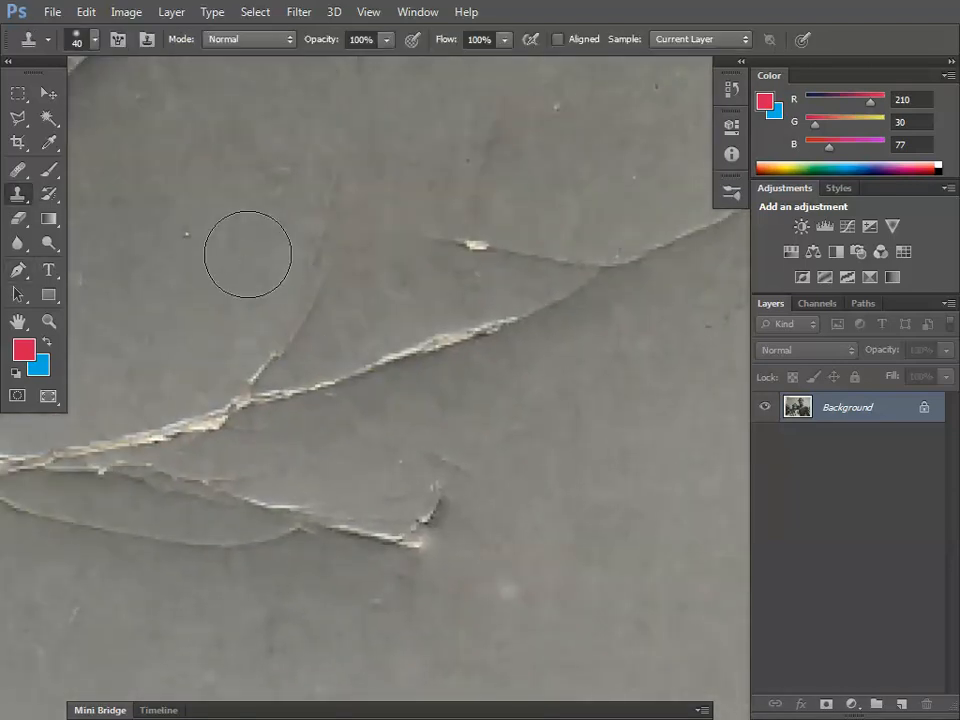
pyautogui.press(']')
pyautogui.press(']')
pyautogui.press(']')
pyautogui.press(']')
pyautogui.press(']')
pyautogui.press('[')
pyautogui.press('[')
pyautogui.press('[')
pyautogui.press('[')
pyautogui.press(']')
pyautogui.press(']')
pyautogui.press(']')
pyautogui.press('[')
pyautogui.press('[')
pyautogui.press('[')
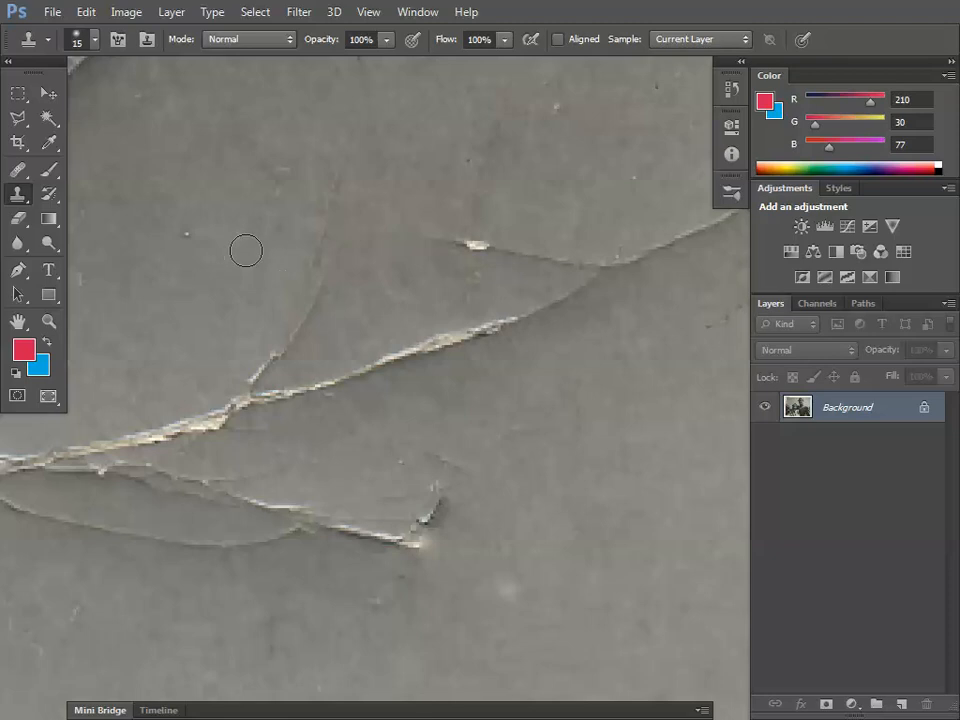
pyautogui.press(']')
pyautogui.press(']')
pyautogui.press(']')
pyautogui.press('[')
pyautogui.press('[')
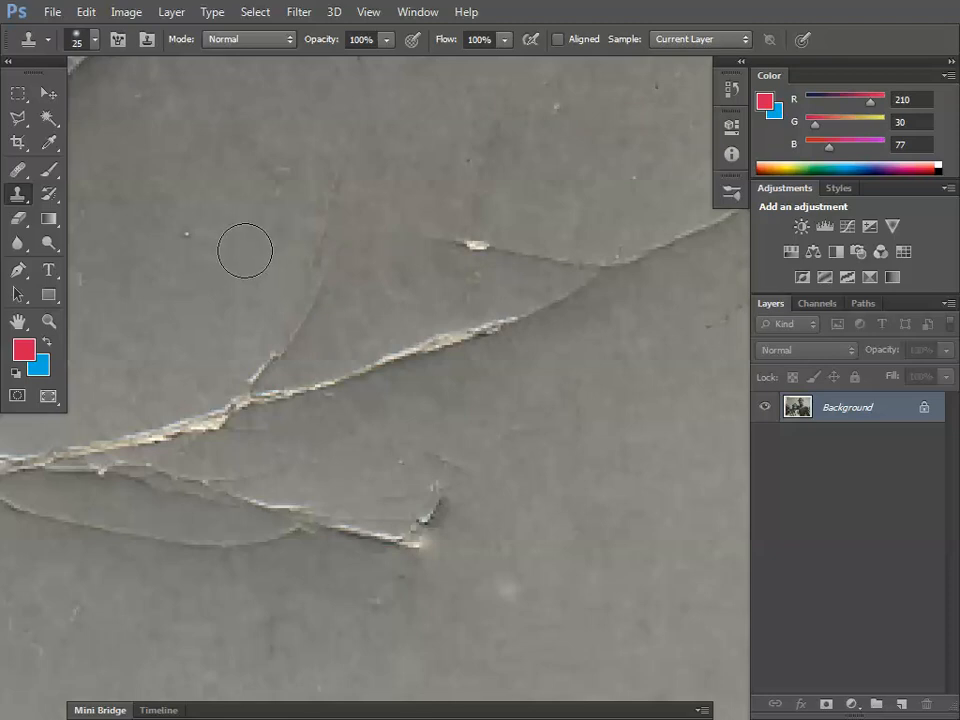
# Step: Reduce the brush size to 10 px and clone clean sky over the thin branch crack and its junction with the main crack
pyautogui.press('[')
pyautogui.press('[')
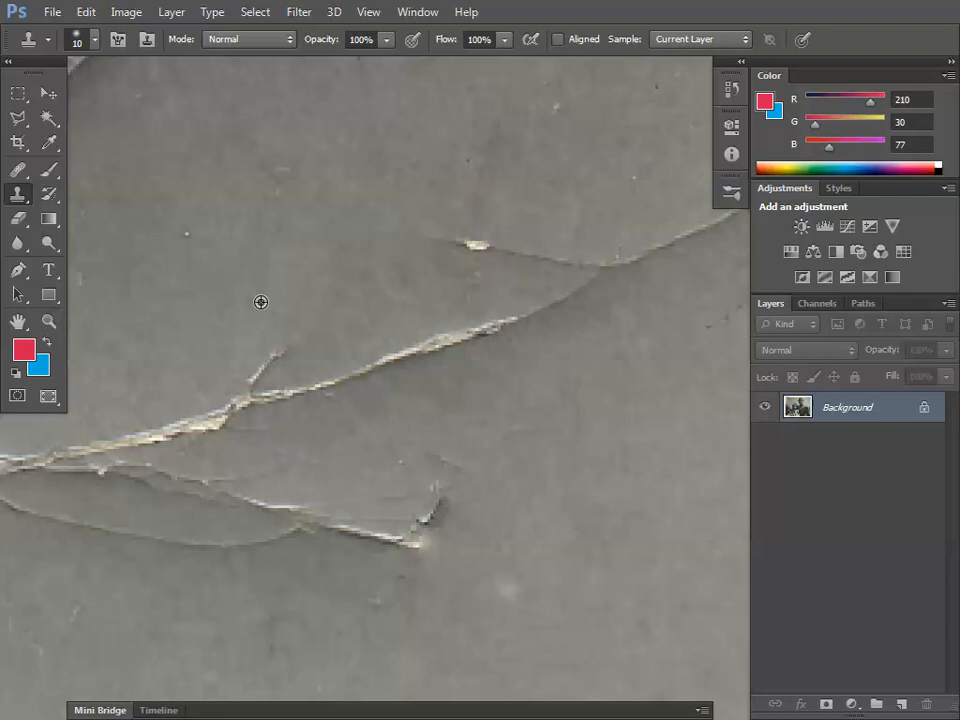
pyautogui.click(267, 352)
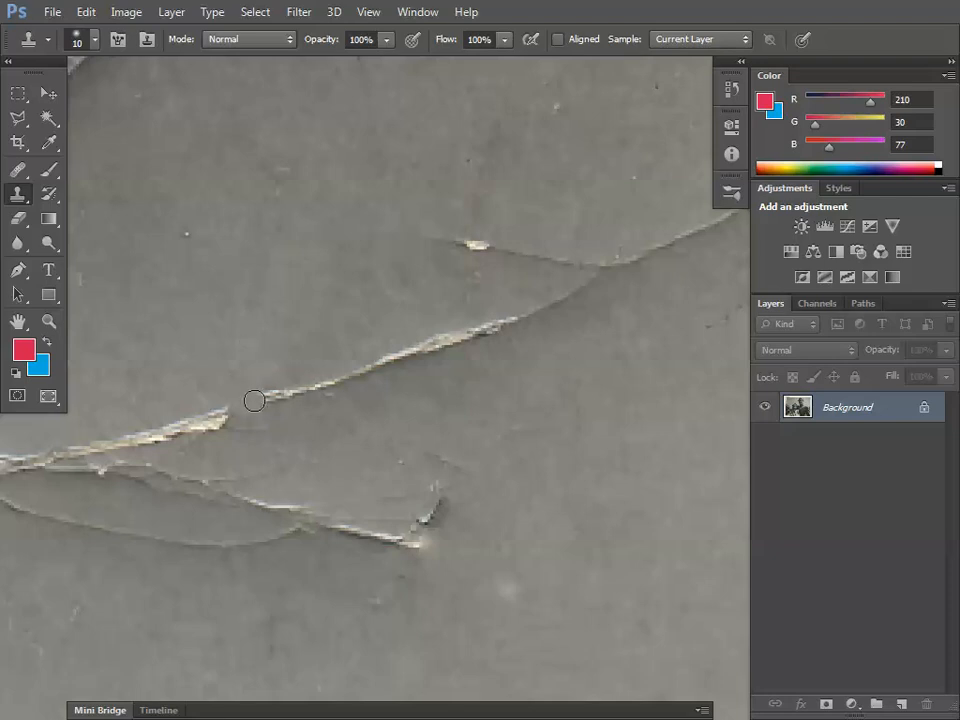
pyautogui.click(282, 392)
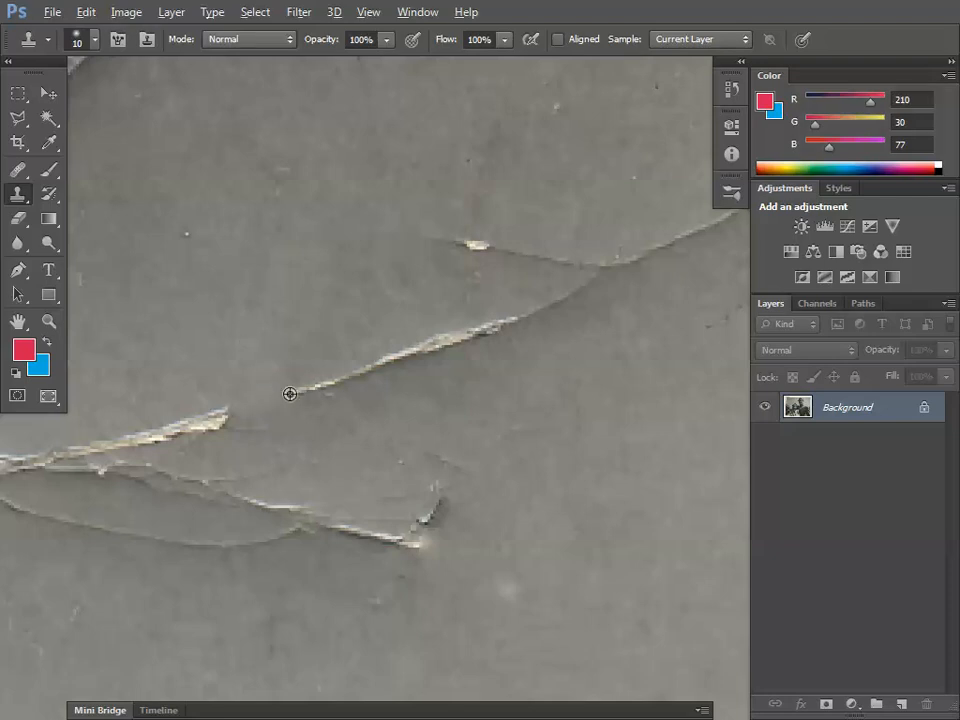
# Step: Extend the canvas on the photo's right side with the Crop tool to about twice its width, filled with the blue background color
pyautogui.hotkey('ctrl', '0')
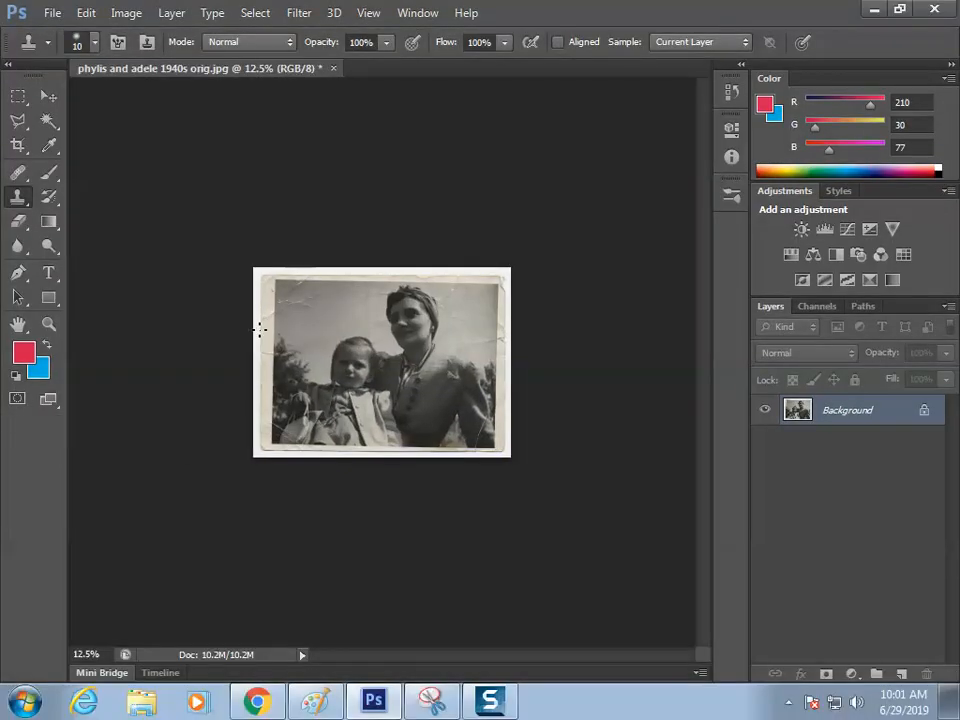
pyautogui.hotkey('ctrl', '-')
pyautogui.hotkey('ctrl', '+')
pyautogui.hotkey('ctrl', '+')
pyautogui.click(19, 147)
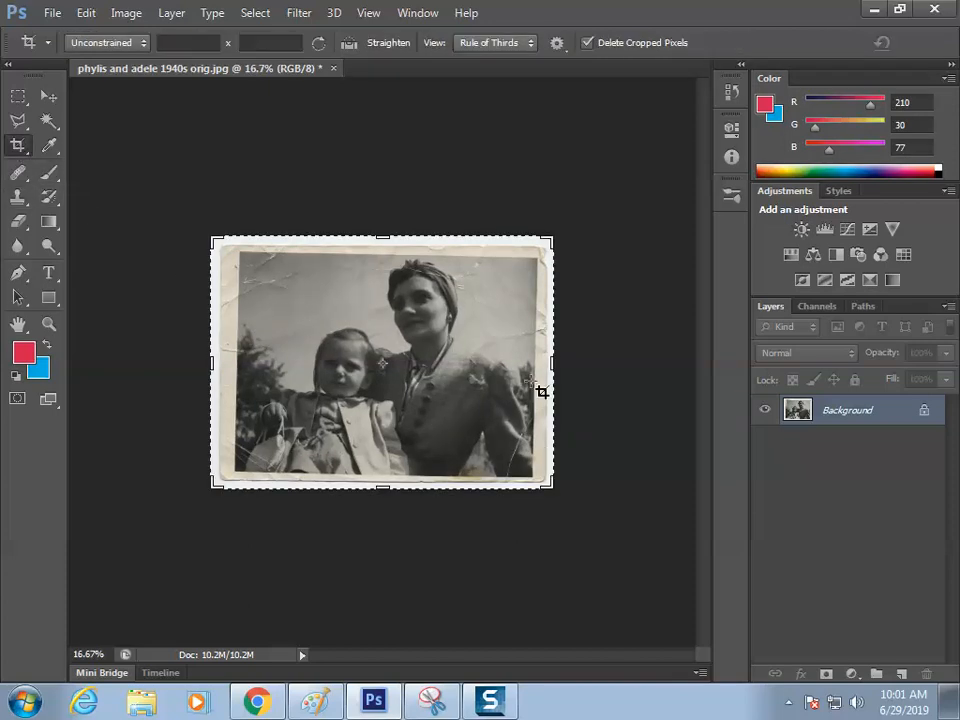
pyautogui.moveTo(553, 369); pyautogui.dragTo(632, 364)
pyautogui.press('Return')
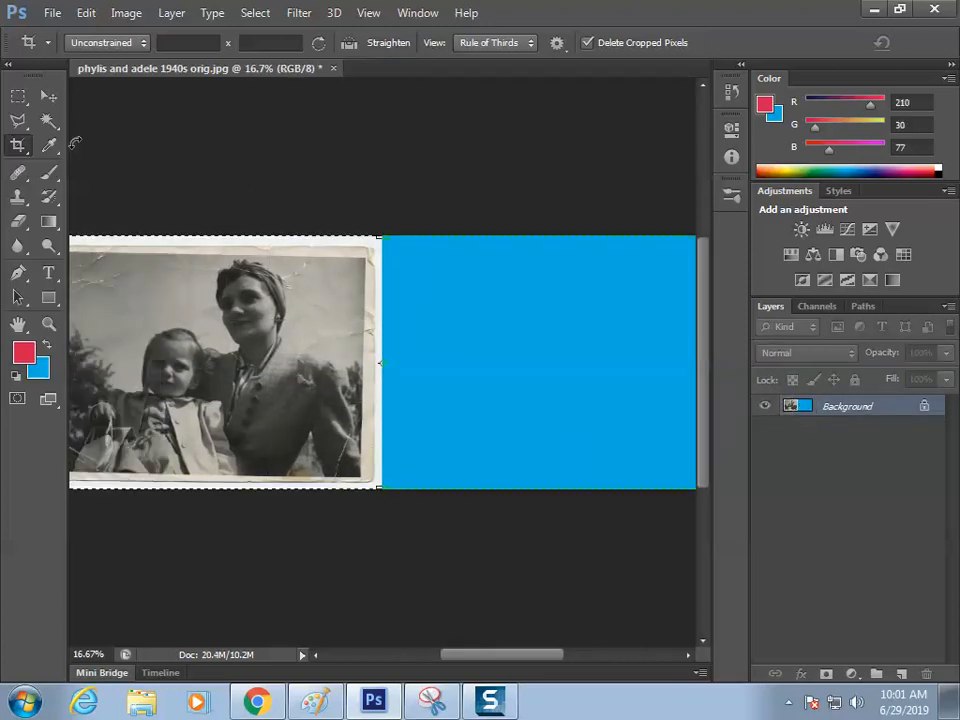
pyautogui.click(48, 100)
pyautogui.hotkey('ctrl', '0')
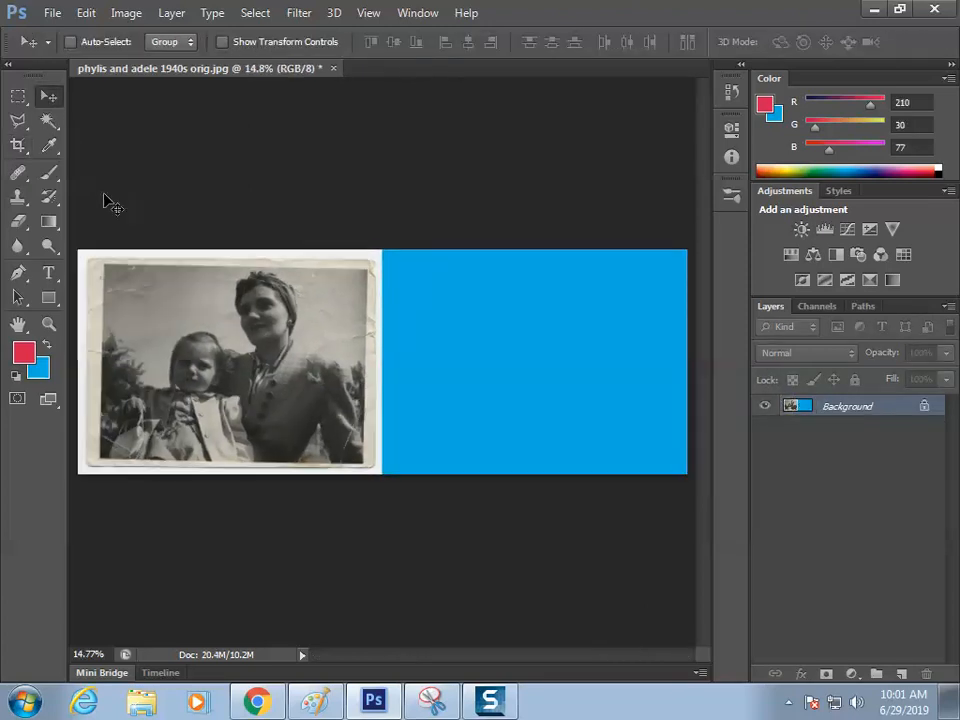
# Step: Select the whole photo with a rectangular marquee, copy it to a new layer, and move the copy onto the blue area
pyautogui.click(18, 97)
pyautogui.moveTo(79, 247); pyautogui.dragTo(380, 508)
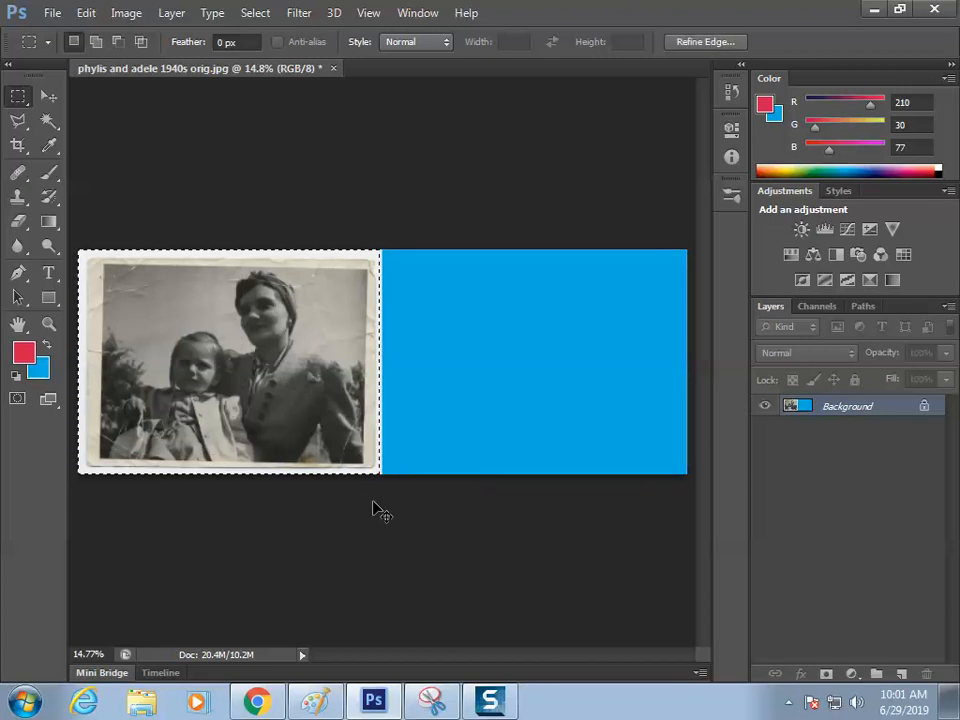
pyautogui.hotkey('ctrl', 'j')
pyautogui.press('v')
pyautogui.moveTo(164, 347); pyautogui.dragTo(464, 385)
# Step: Hide the panels and examine the original photo and its copy side by side at several zoom levels
pyautogui.press('Tab')
pyautogui.hotkey('ctrl', '+')
pyautogui.hotkey('ctrl', '+')
pyautogui.hotkey('ctrl', '+')
pyautogui.hotkey('ctrl', '+')
pyautogui.press('space')
pyautogui.moveTo(700, 284); pyautogui.dragTo(110, 420)
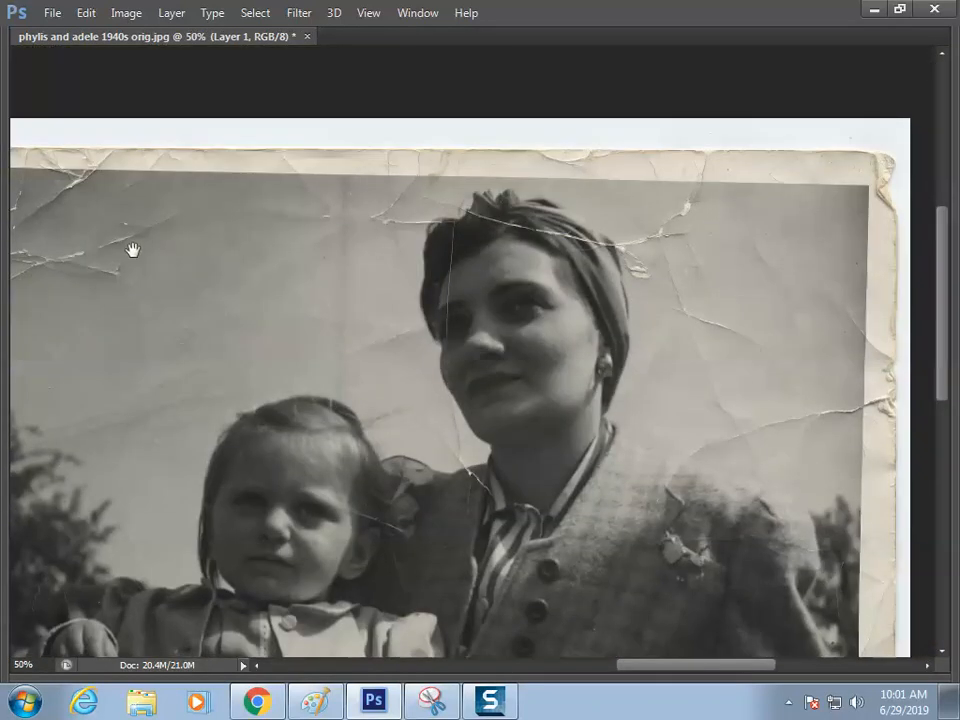
pyautogui.moveTo(129, 268); pyautogui.dragTo(487, 346)
pyautogui.moveTo(107, 309); pyautogui.dragTo(221, 306)
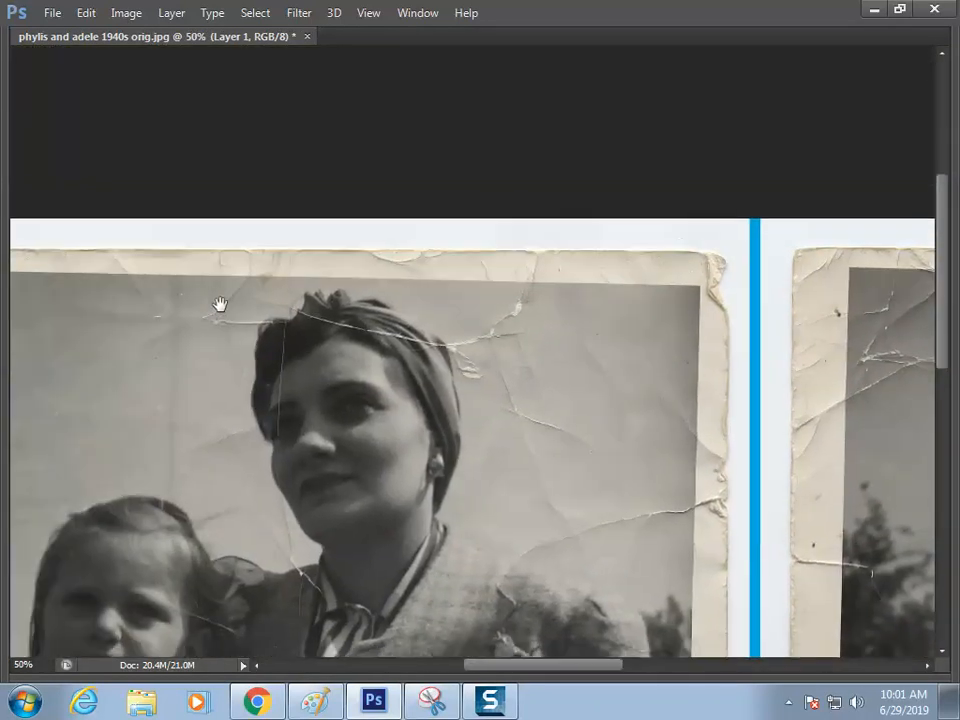
pyautogui.moveTo(170, 337); pyautogui.dragTo(114, 296)
pyautogui.moveTo(468, 347); pyautogui.dragTo(296, 321)
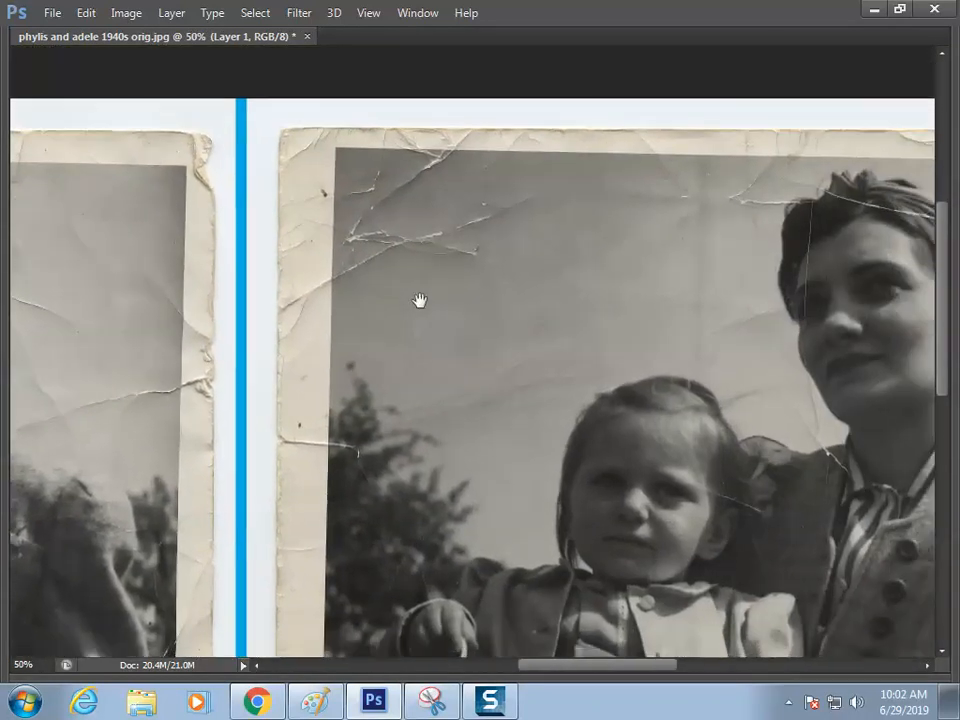
pyautogui.hotkey('ctrl', '-')
pyautogui.hotkey('ctrl', '-')
pyautogui.hotkey('ctrl', '-')
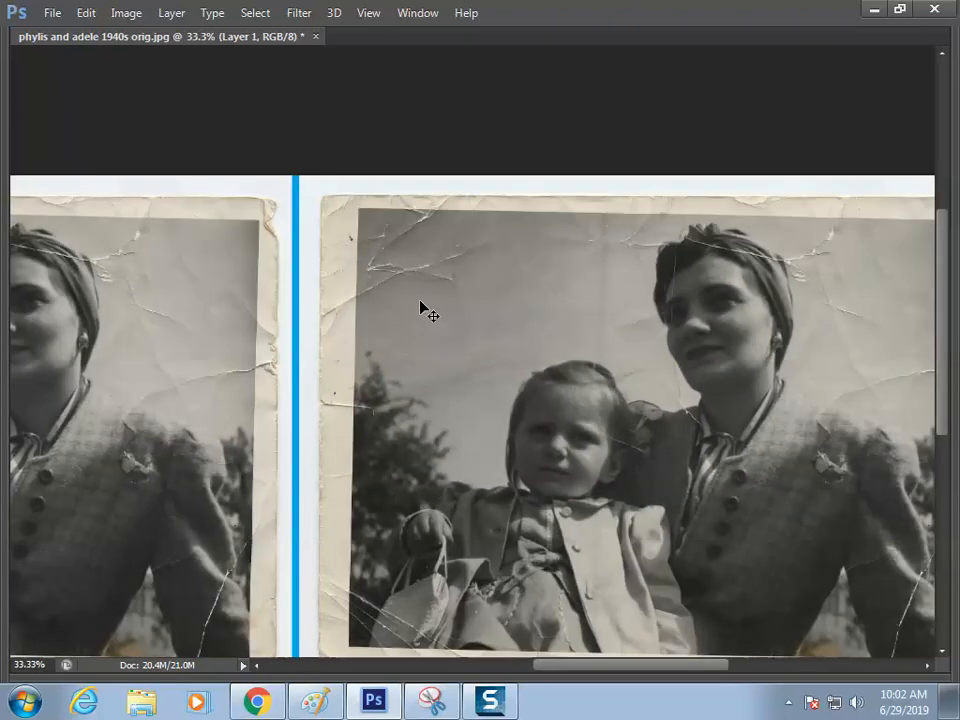
pyautogui.hotkey('ctrl', '+')
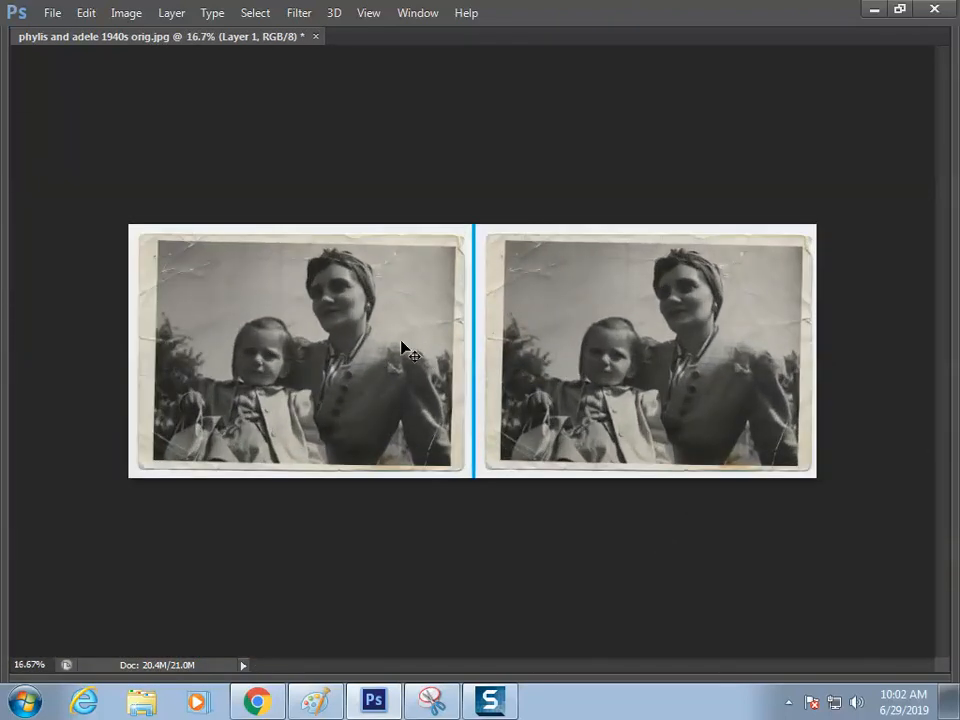
pyautogui.hotkey('ctrl', '+')
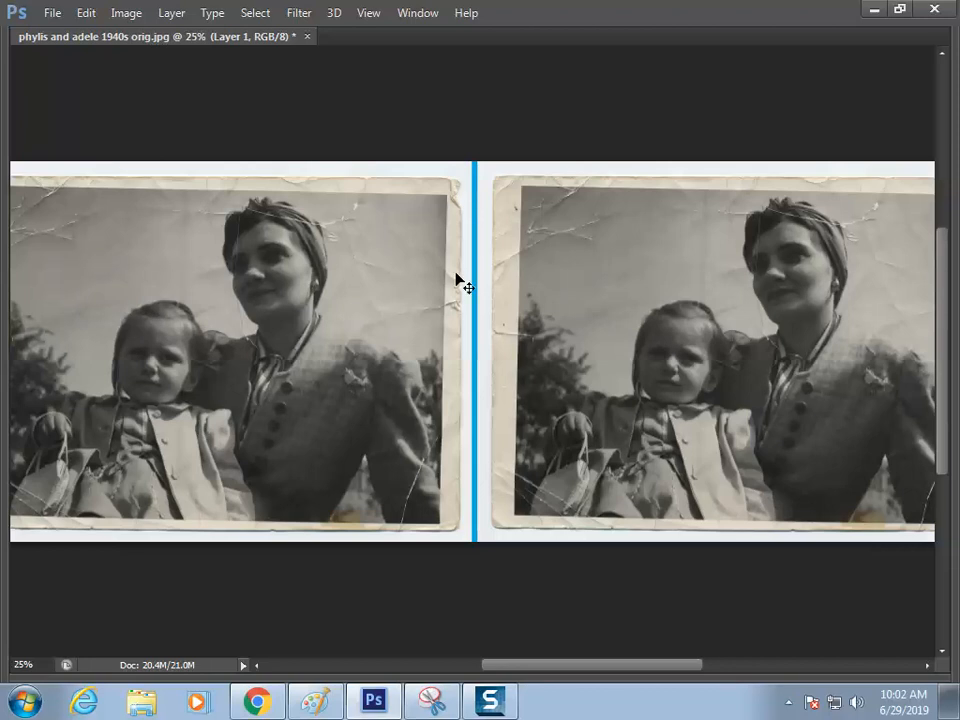
# Step: On the right-hand copy, clone clean sky over the bright diagonal section of the main crack
pyautogui.hotkey('ctrl', '+')
pyautogui.hotkey('ctrl', '+')
pyautogui.hotkey('ctrl', '+')
pyautogui.moveTo(604, 253); pyautogui.dragTo(353, 347)
pyautogui.hotkey('ctrl', '+')
pyautogui.hotkey('ctrl', '+')
pyautogui.hotkey('ctrl', '+')
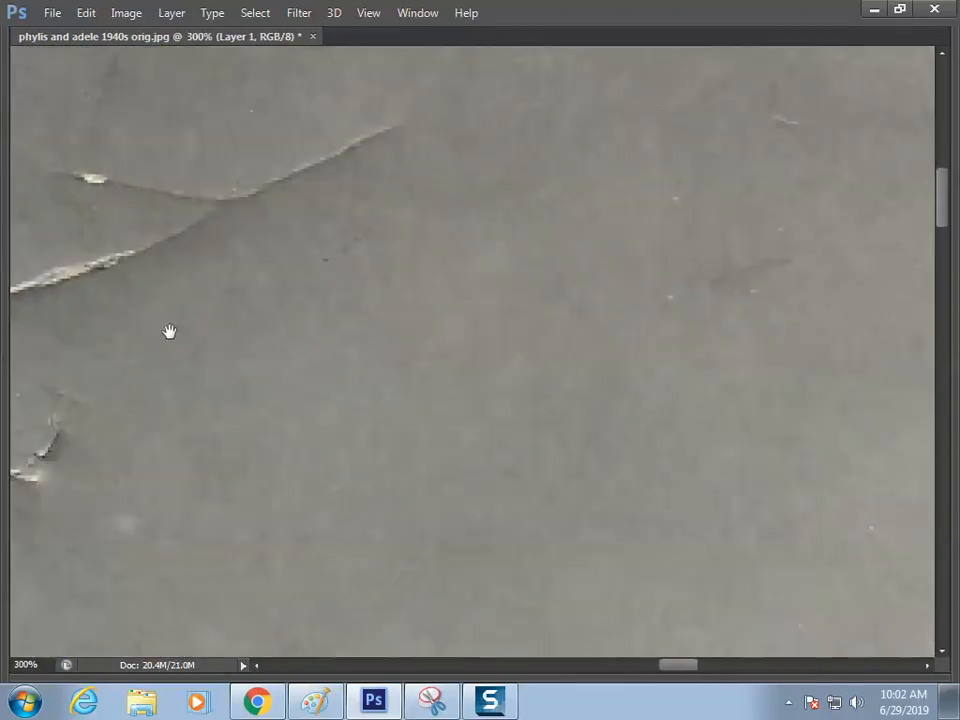
pyautogui.moveTo(169, 330); pyautogui.dragTo(424, 353)
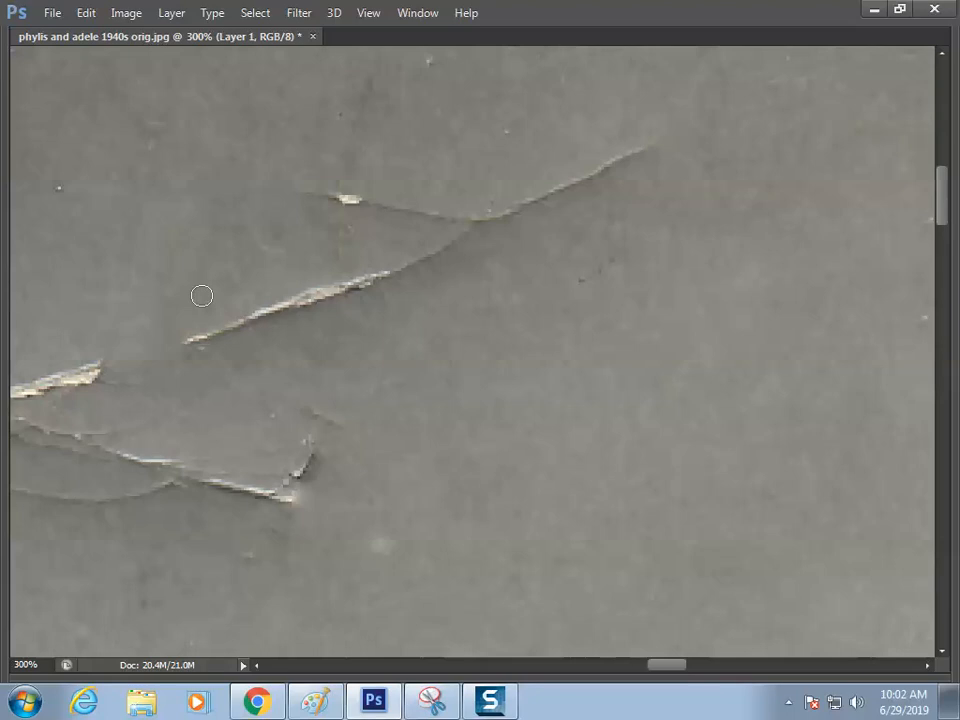
pyautogui.click(194, 338)
pyautogui.moveTo(236, 322)
pyautogui.mouseDown()
pyautogui.moveTo(306, 304)
pyautogui.moveTo(293, 300)
pyautogui.moveTo(356, 323)
pyautogui.moveTo(300, 285)
pyautogui.moveTo(327, 294)
pyautogui.moveTo(350, 285)
pyautogui.moveTo(380, 279)
pyautogui.mouseUp()
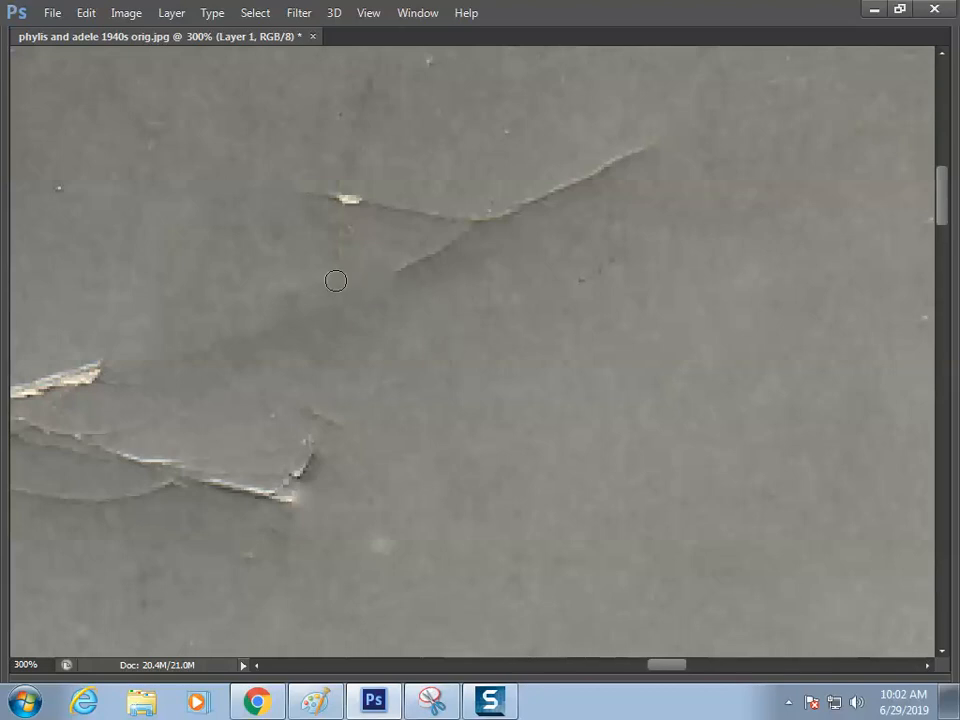
# Step: Clone clean sky over the two thin branches at the left end of the upper crack in the right-hand copy
pyautogui.keyDown('alt'); pyautogui.click(393, 182); pyautogui.keyUp('alt')
pyautogui.moveTo(378, 206); pyautogui.dragTo(418, 213)
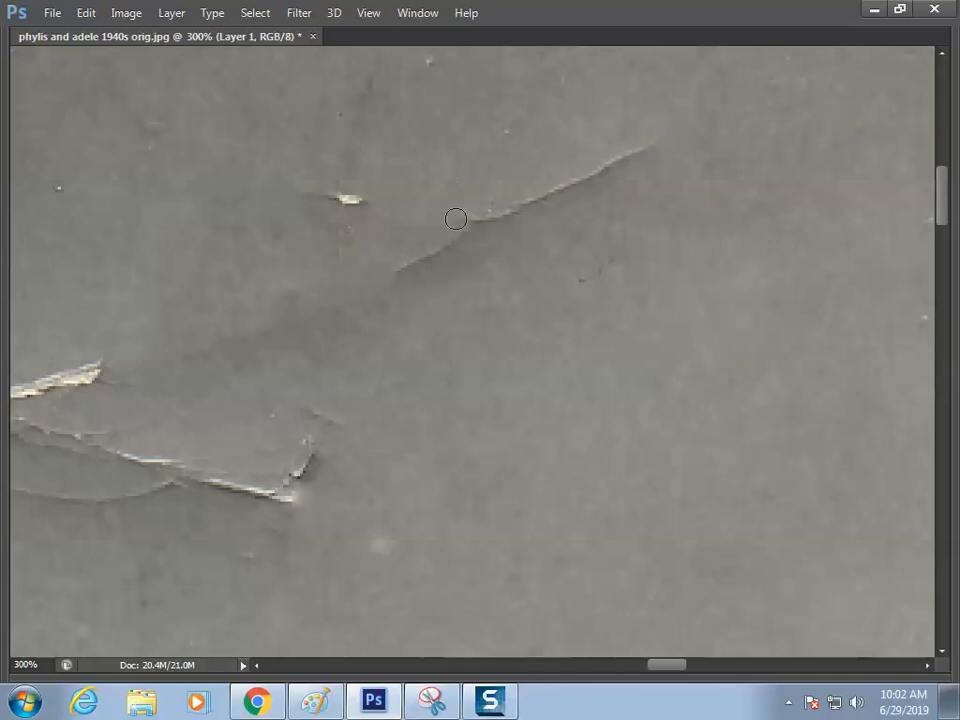
pyautogui.moveTo(415, 299)
pyautogui.mouseDown()
pyautogui.moveTo(402, 264)
pyautogui.moveTo(435, 275)
pyautogui.mouseUp()
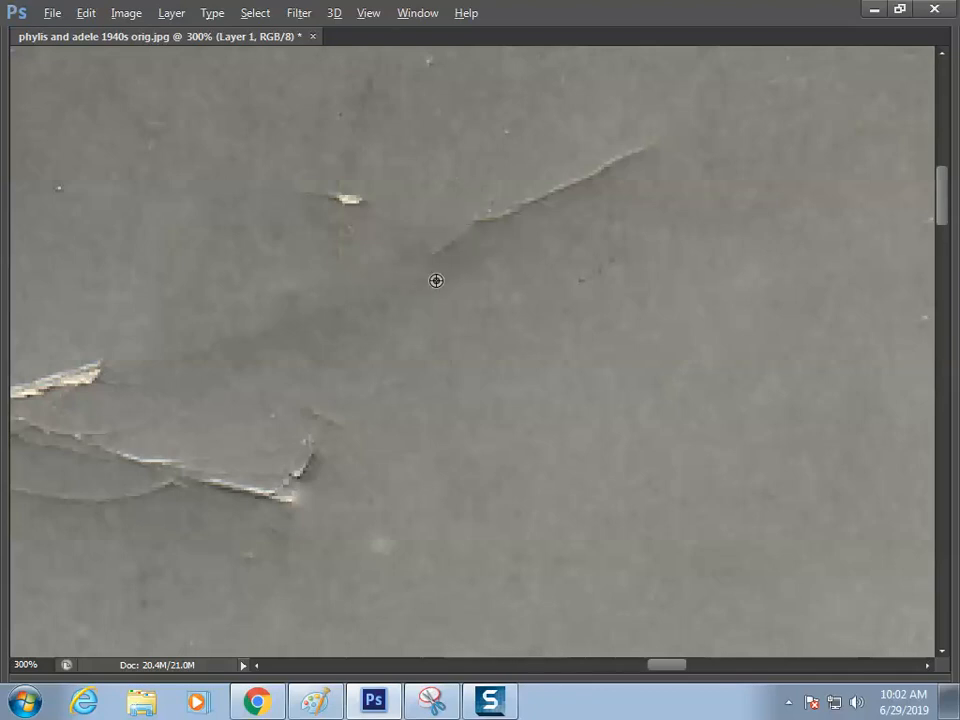
pyautogui.keyDown('alt'); pyautogui.click(486, 251); pyautogui.keyUp('alt')
pyautogui.moveTo(471, 219); pyautogui.dragTo(482, 216)
# Step: Try to clone sky over the rest of the upper crack in one stroke with a larger brush, and undo the stroke
pyautogui.press('alt')
pyautogui.press(']')
pyautogui.press(']')
pyautogui.press(']')
pyautogui.press(']')
pyautogui.keyDown('alt'); pyautogui.click(529, 302); pyautogui.keyUp('alt')
pyautogui.moveTo(502, 222); pyautogui.dragTo(625, 168)
pyautogui.hotkey('ctrl', 'z')
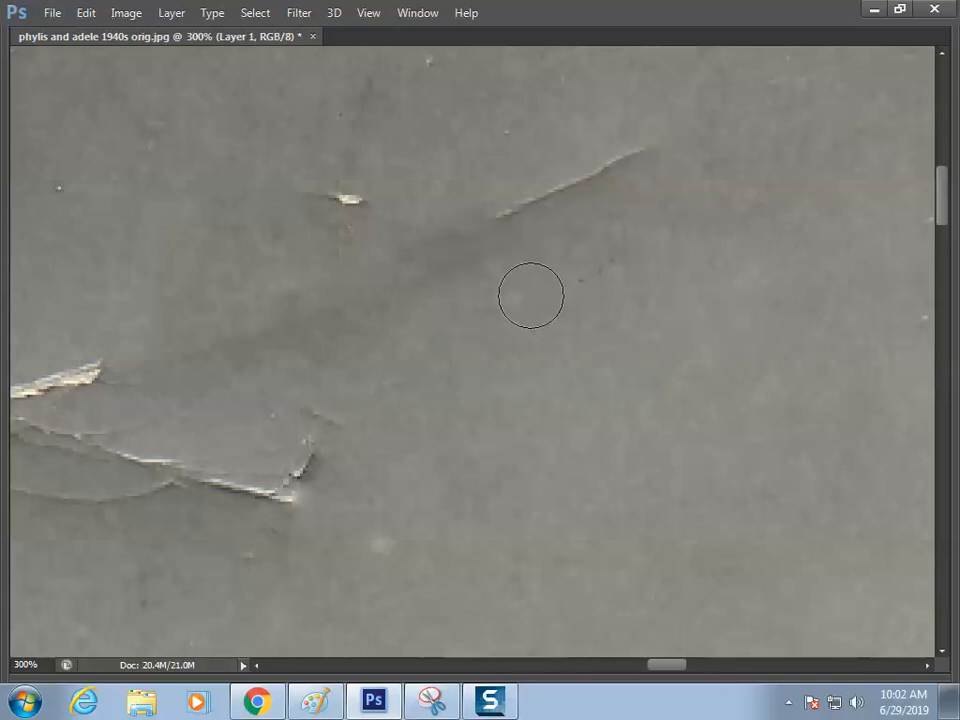
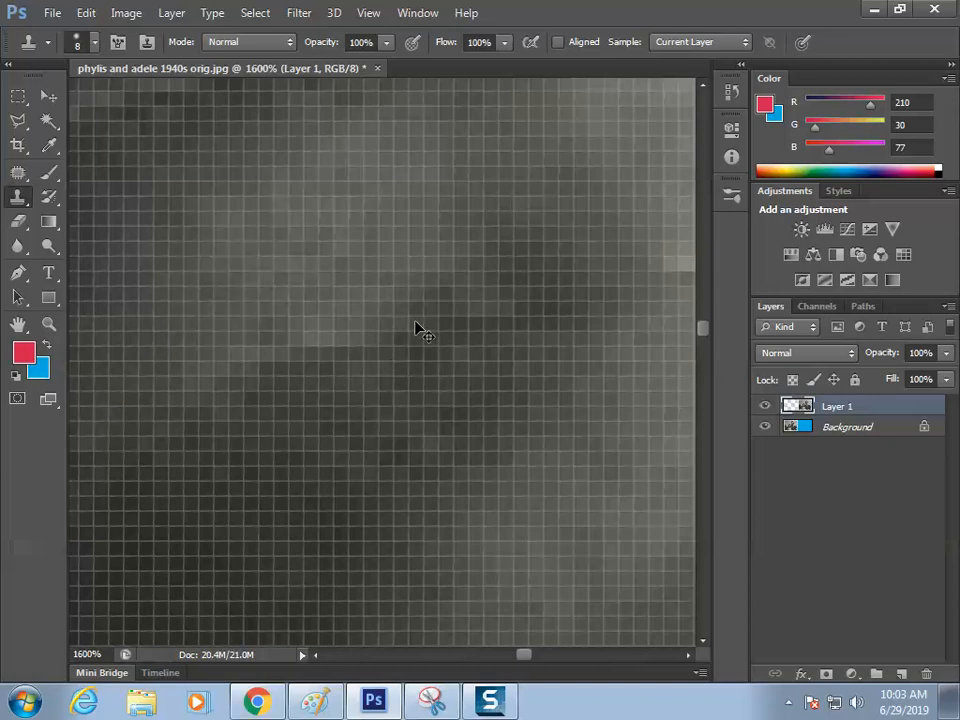
# Step: Patch three blemished spots in the right-hand copy's sky with the Patch tool, deselecting after each one
pyautogui.press('Tab')
pyautogui.scroll(4, 418, 324)
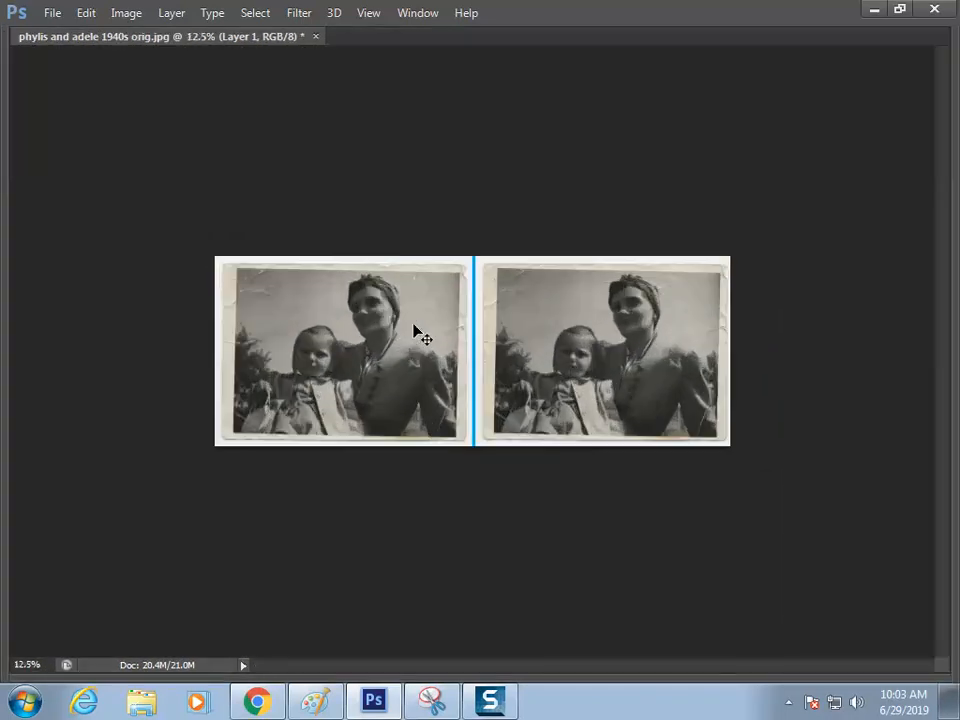
pyautogui.scroll(-1, 548, 258)
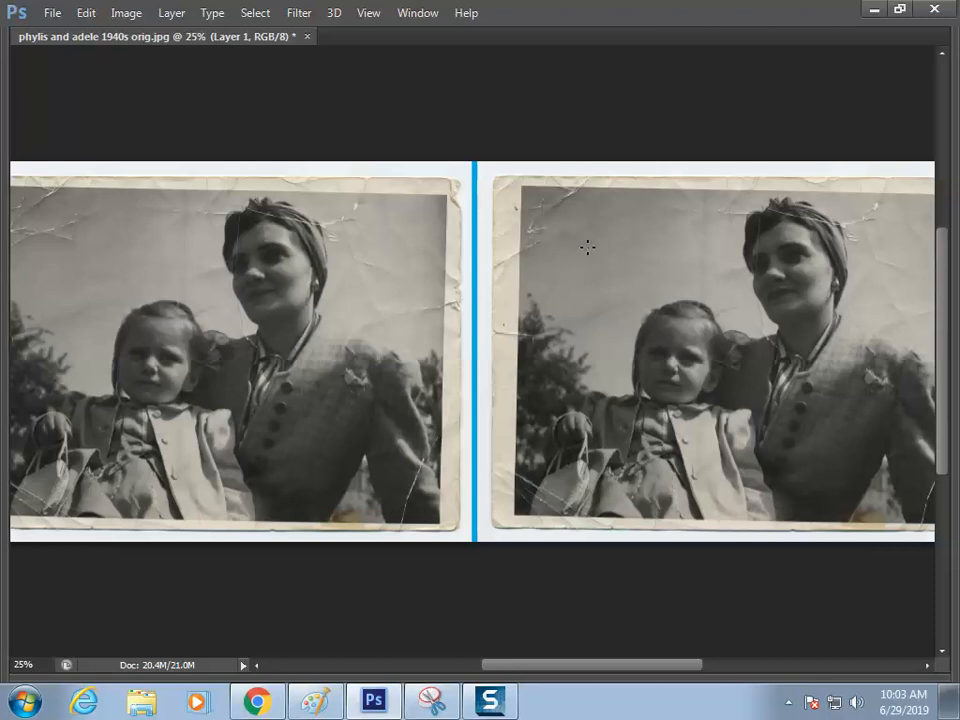
pyautogui.press('Tab')
pyautogui.press('j')
pyautogui.press('Tab')
pyautogui.moveTo(617, 264)
pyautogui.mouseDown()
pyautogui.moveTo(559, 242)
pyautogui.moveTo(592, 212)
pyautogui.moveTo(584, 254)
pyautogui.mouseUp()
pyautogui.hotkey('ctrl', 'd')
pyautogui.moveTo(574, 240)
pyautogui.mouseDown()
pyautogui.moveTo(625, 214)
pyautogui.moveTo(615, 255)
pyautogui.mouseUp()
pyautogui.hotkey('ctrl', 'd')
pyautogui.moveTo(697, 277); pyautogui.dragTo(706, 280)
pyautogui.hotkey('ctrl', 'd')
# Step: Open Photo_editing_restore_old_photos_vintage_prints_PHO22.tut3_.restore_before.jpg from the Retouching_Tool folder
pyautogui.moveTo(454, 326); pyautogui.dragTo(508, 310)
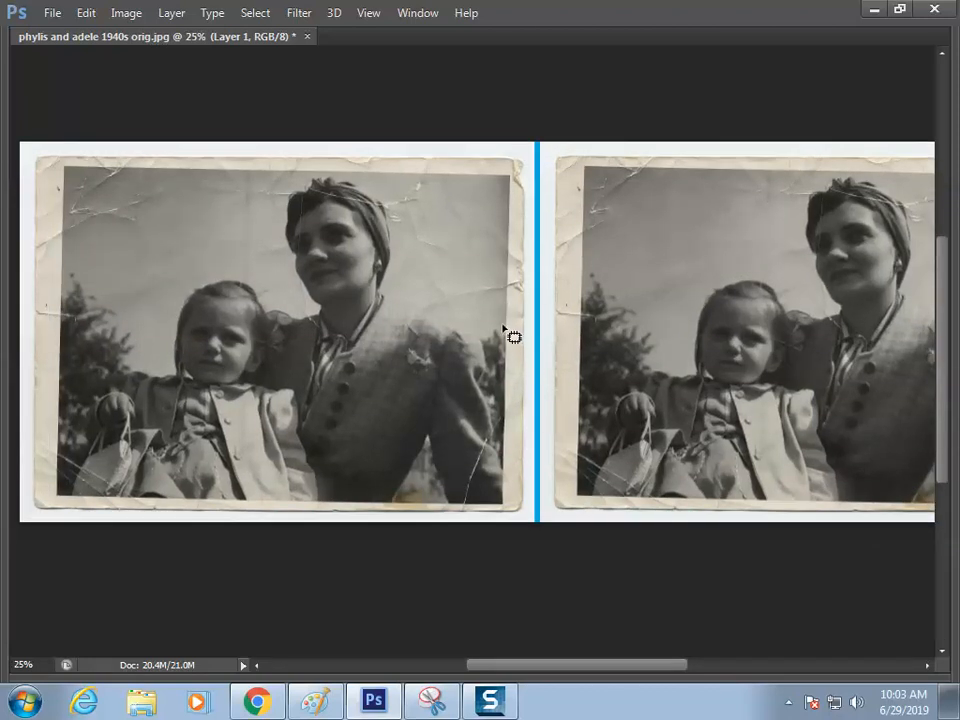
pyautogui.hotkey('ctrl', 'o')
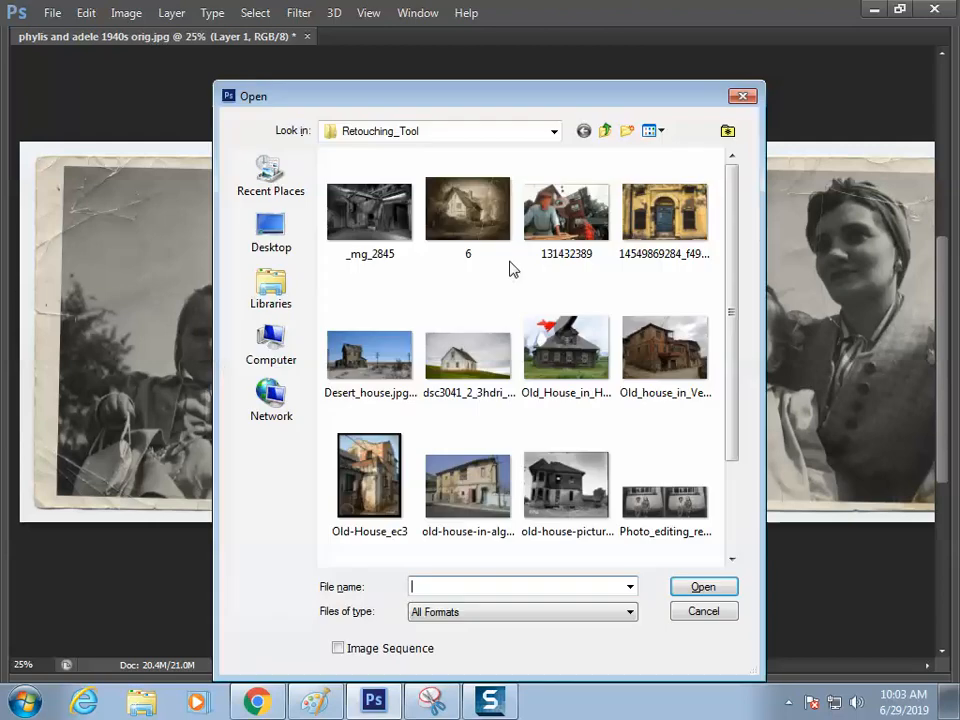
pyautogui.press('Escape')
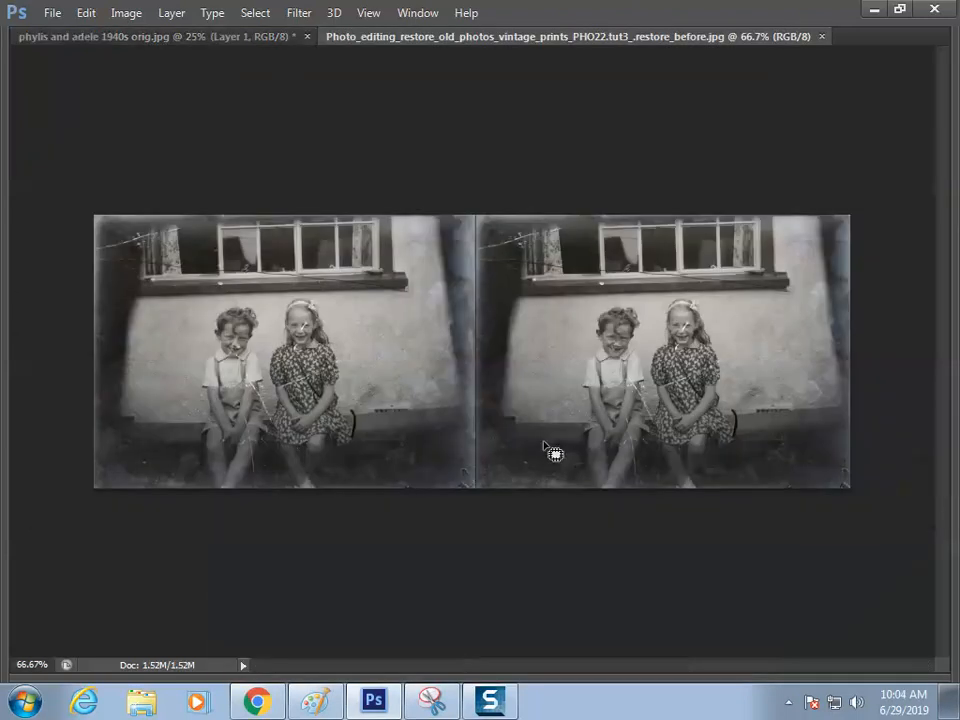
# Step: Examine the scratches on the two children's faces and clothes in both side-by-side images at several zoom levels
pyautogui.press('Tab')
pyautogui.hotkey('ctrl', '+')
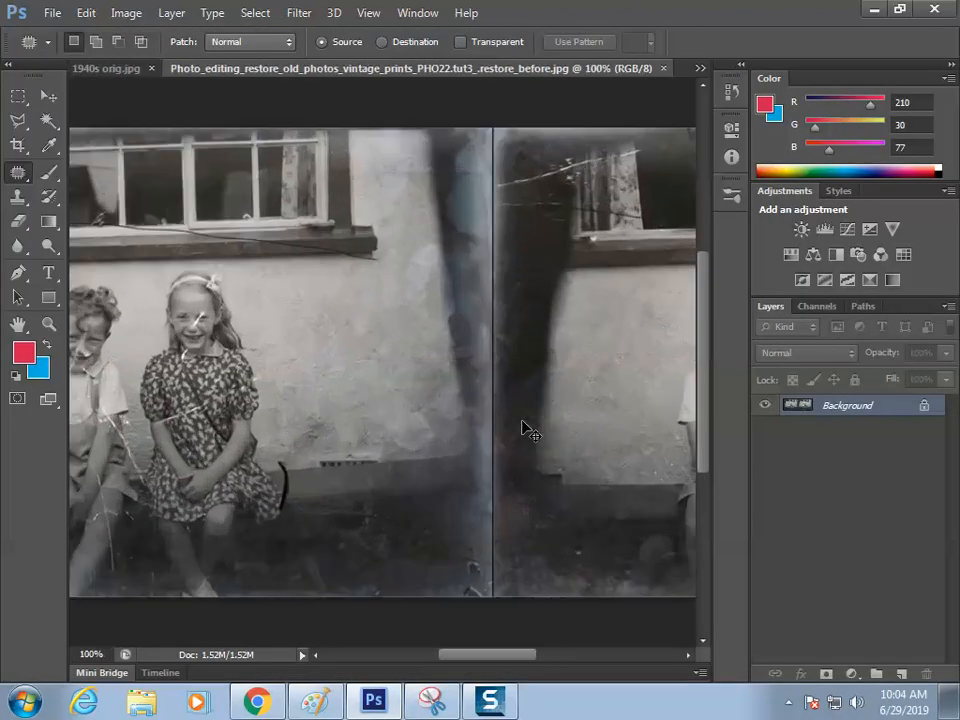
pyautogui.hotkey('ctrl', '+')
pyautogui.press('Tab')
pyautogui.moveTo(124, 360); pyautogui.dragTo(419, 340)
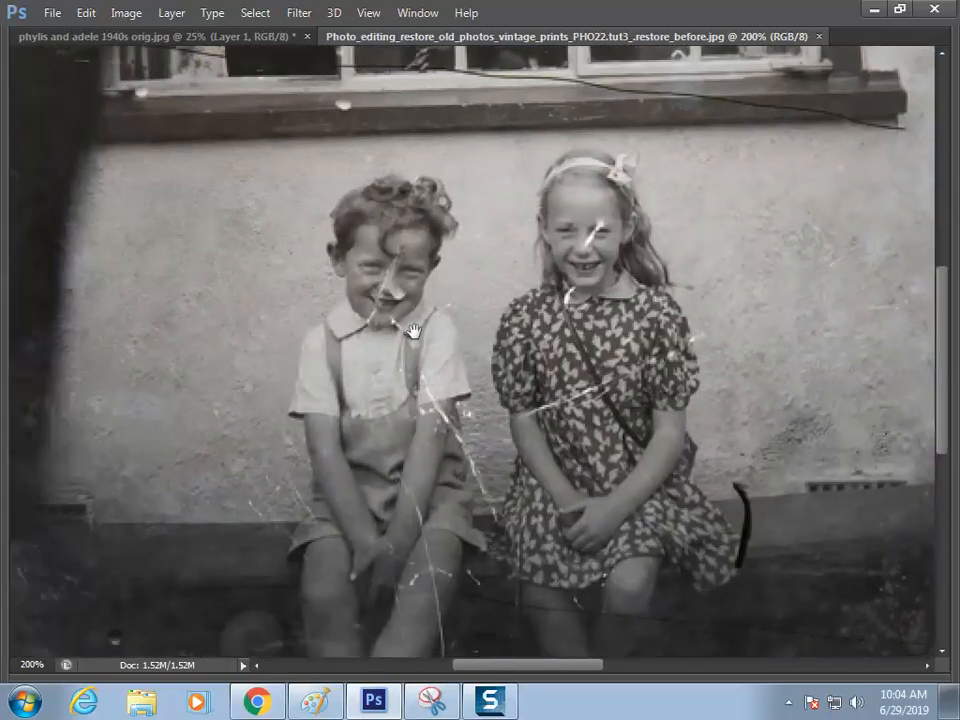
pyautogui.hotkey('ctrl', '+')
pyautogui.hotkey('ctrl', '+')
pyautogui.hotkey('ctrl', '+')
pyautogui.hotkey('ctrl', '+')
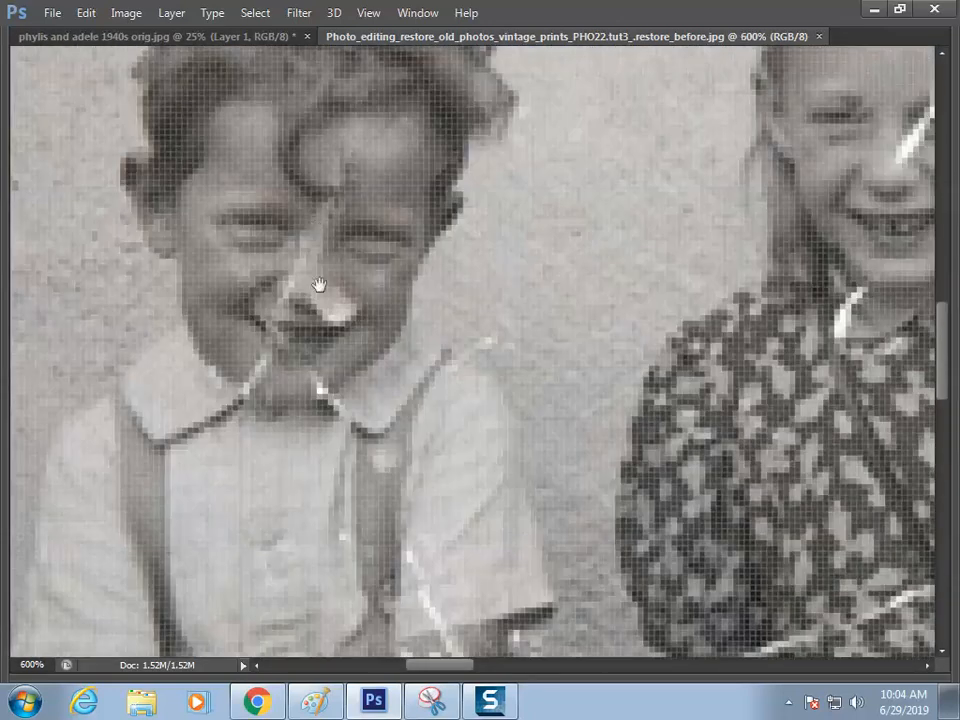
pyautogui.moveTo(700, 325); pyautogui.dragTo(381, 311)
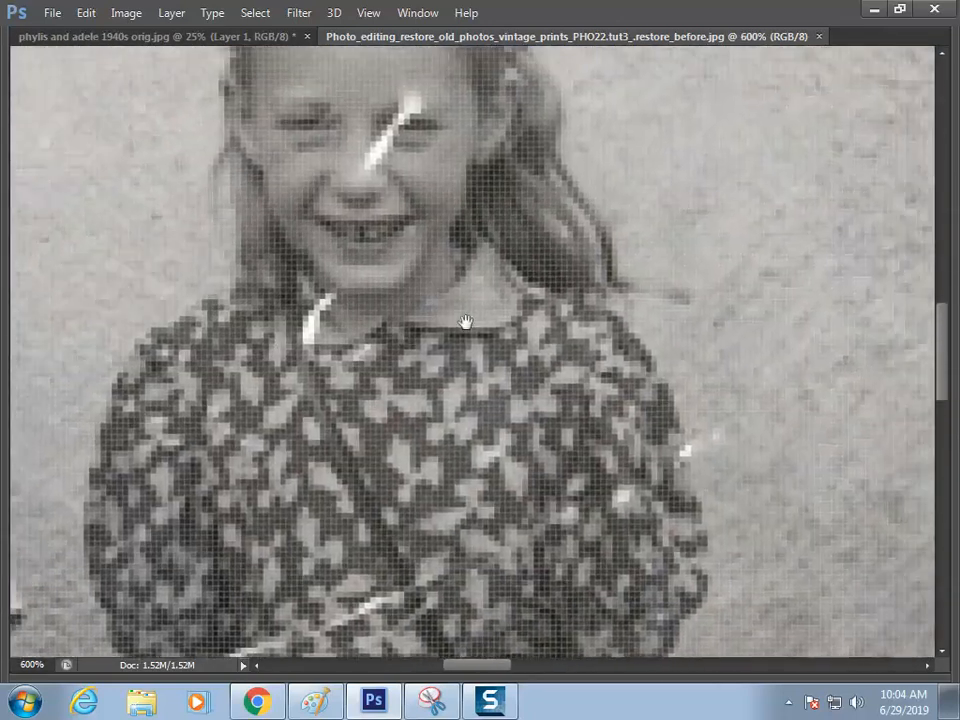
pyautogui.moveTo(465, 321); pyautogui.dragTo(326, 287)
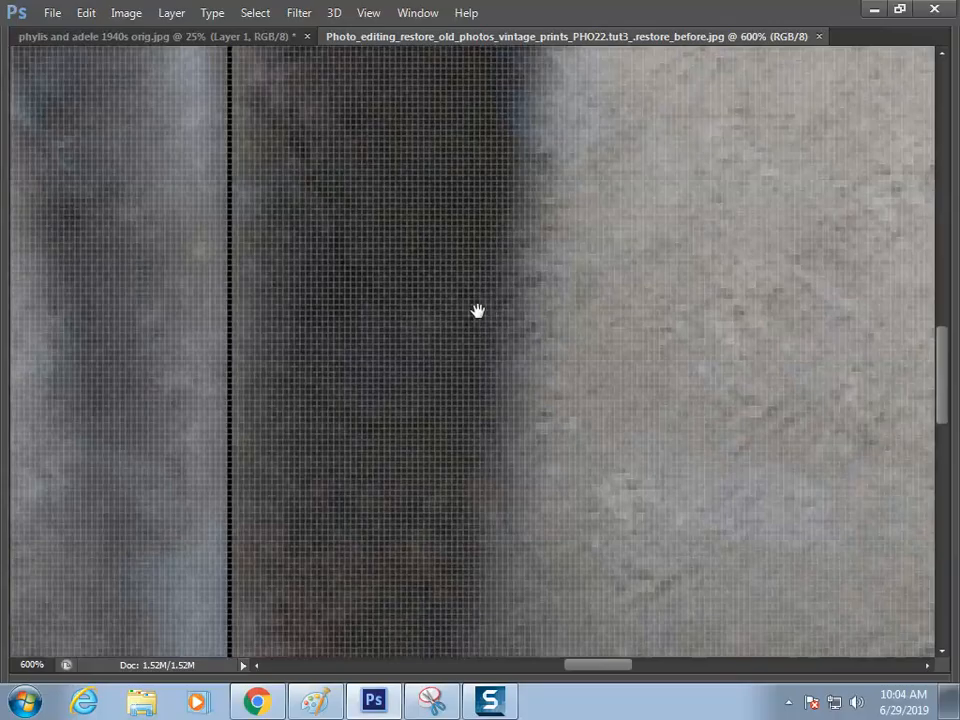
pyautogui.moveTo(478, 311); pyautogui.dragTo(324, 306)
pyautogui.moveTo(440, 343); pyautogui.dragTo(343, 414)
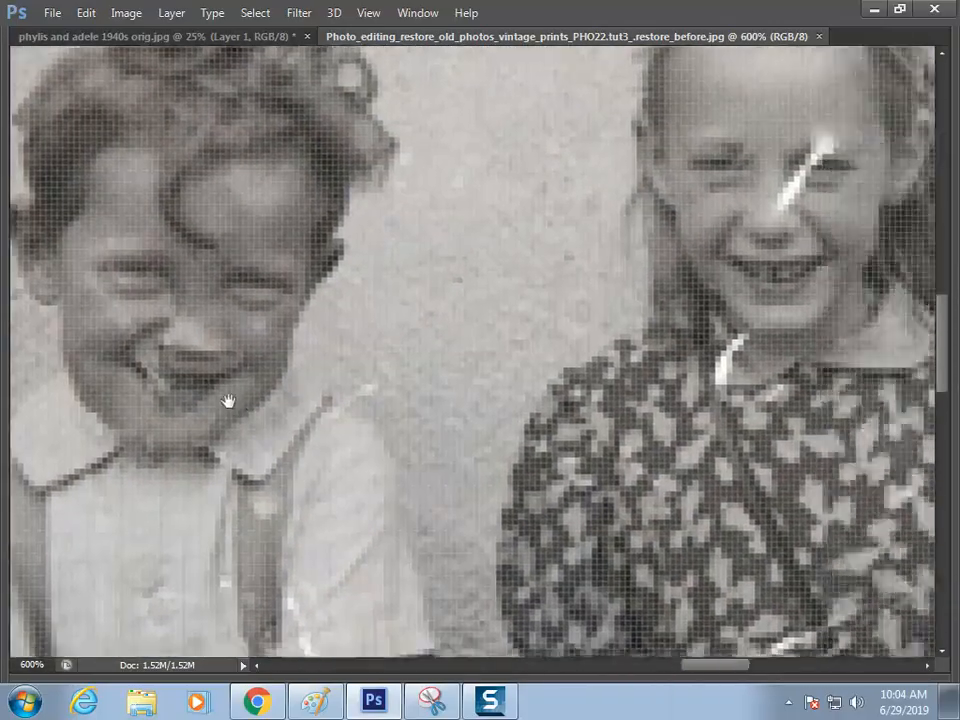
pyautogui.moveTo(450, 400); pyautogui.dragTo(311, 399)
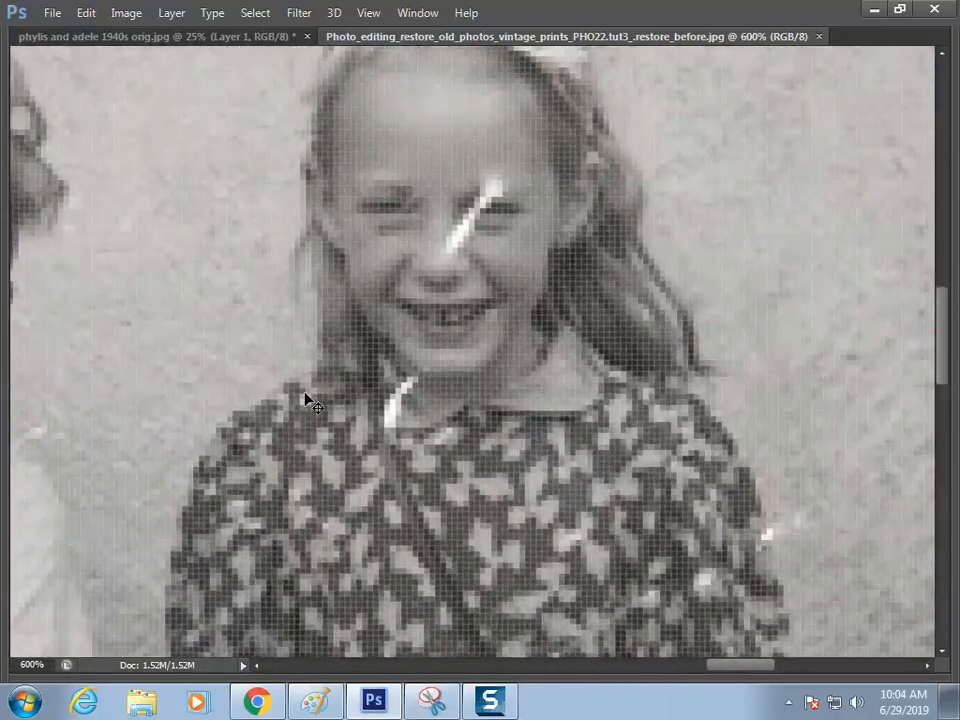
pyautogui.hotkey('ctrl', '+')
pyautogui.hotkey('ctrl', '+')
pyautogui.hotkey('ctrl', '+')
pyautogui.hotkey('ctrl', '-')
pyautogui.hotkey('ctrl', '-')
pyautogui.hotkey('ctrl', '-')
pyautogui.hotkey('ctrl', '-')
pyautogui.hotkey('ctrl', '-')
pyautogui.hotkey('ctrl', '-')
pyautogui.hotkey('ctrl', '-')
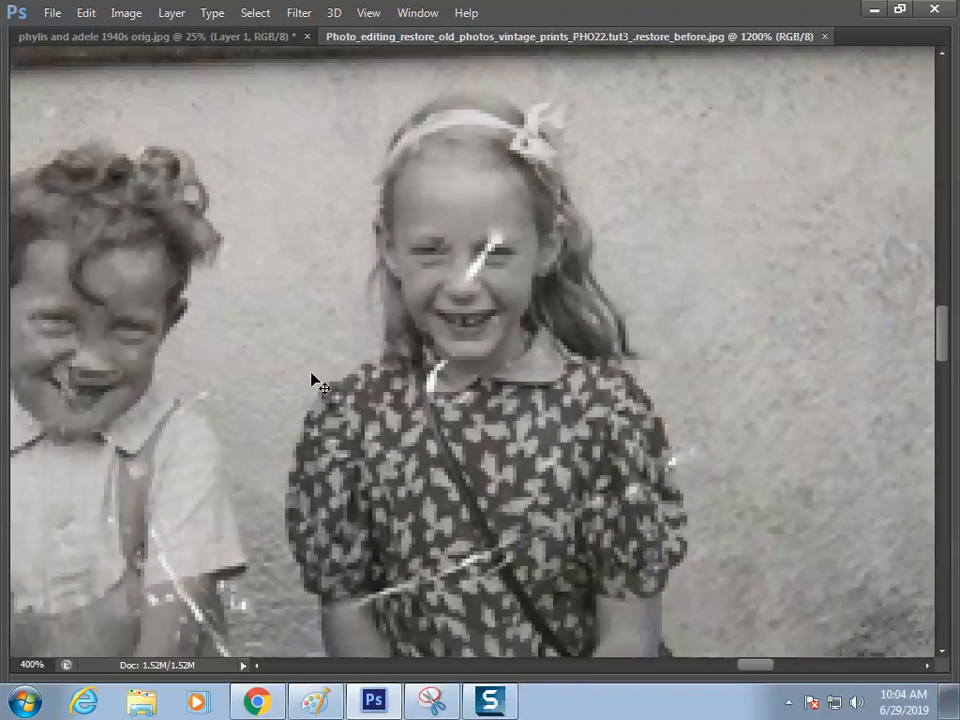
pyautogui.hotkey('ctrl', '-')
# Step: Copy the entire children's photo and paste it into a new 1210 x 438 pixel document based on the Clipboard preset
pyautogui.hotkey('ctrl', 'a')
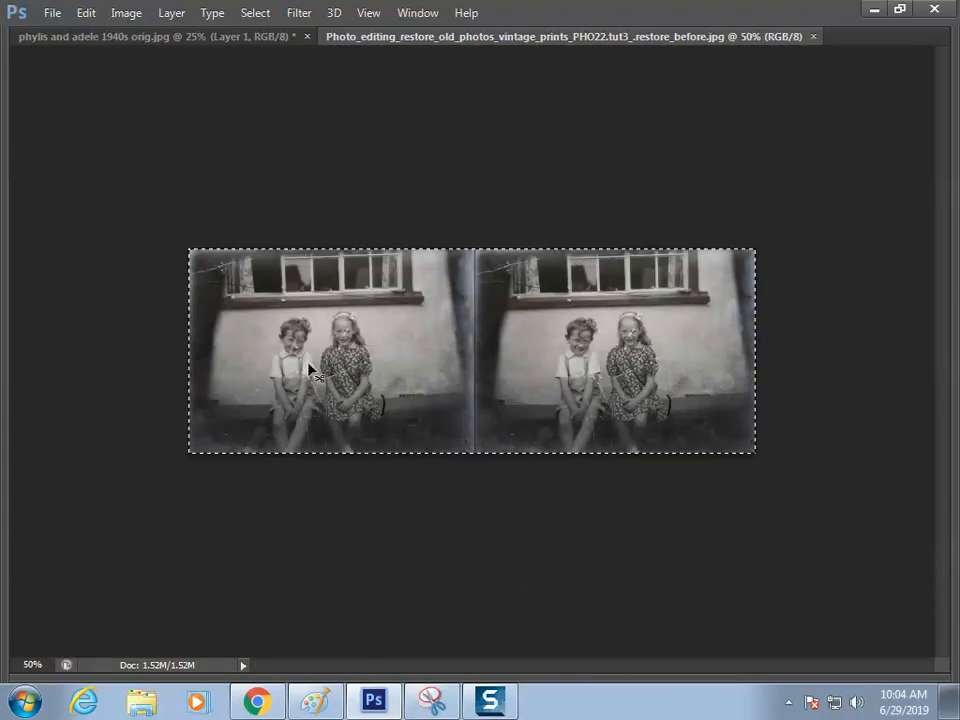
pyautogui.press('m')
pyautogui.hotkey('ctrl', 'c')
pyautogui.hotkey('ctrl', 'n')
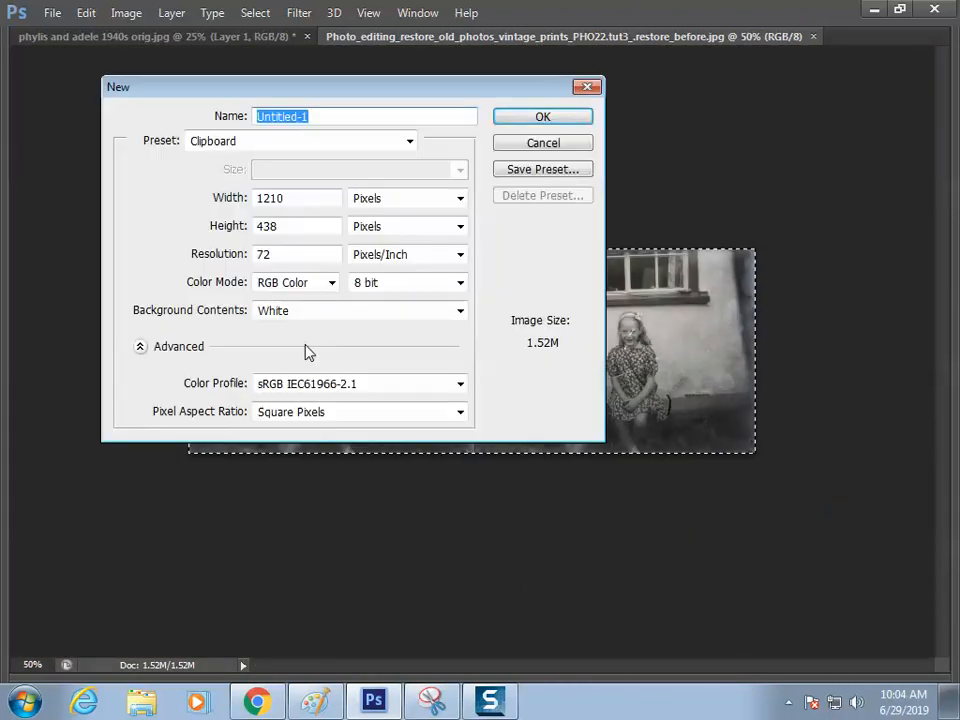
pyautogui.press('Return')
pyautogui.hotkey('ctrl', 'v')
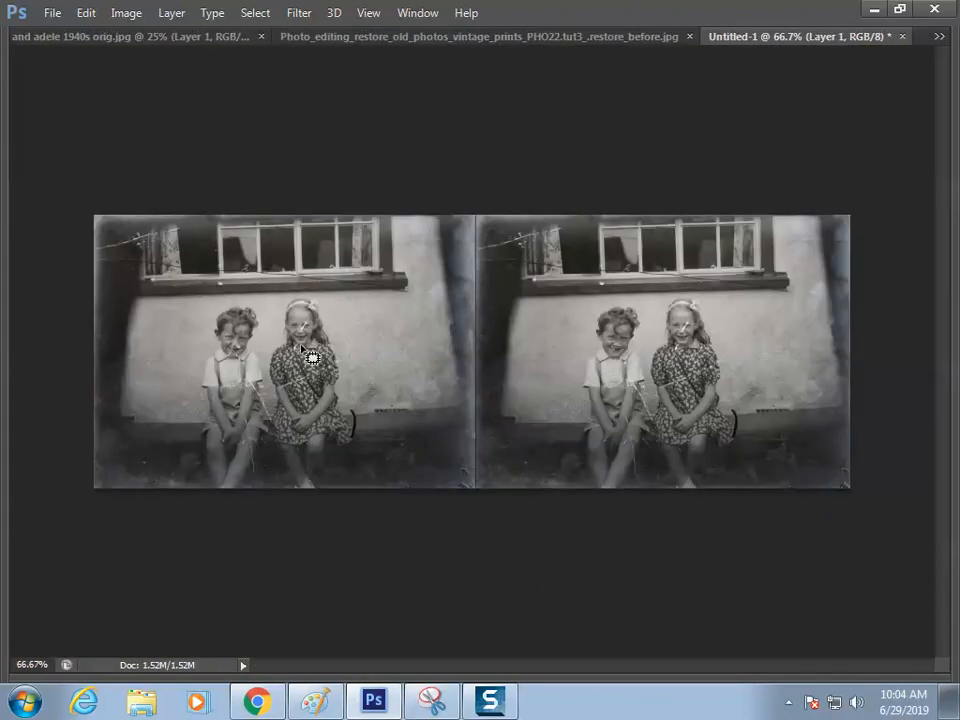
# Step: Examine the white scratch across the girl's eye in the right-hand image at pixel level
pyautogui.press('Tab')
pyautogui.press('Tab')
pyautogui.press('Tab')
pyautogui.press('Tab')
pyautogui.hotkey('ctrl', '+')
pyautogui.hotkey('ctrl', '+')
pyautogui.hotkey('ctrl', '+')
pyautogui.hotkey('ctrl', '+')
pyautogui.moveTo(530, 322); pyautogui.dragTo(358, 300)
pyautogui.hotkey('ctrl', '+')
pyautogui.hotkey('ctrl', '+')
pyautogui.hotkey('ctrl', '+')
pyautogui.hotkey('ctrl', '+')
pyautogui.hotkey('ctrl', '+')
pyautogui.hotkey('ctrl', '+')
pyautogui.hotkey('ctrl', '+')
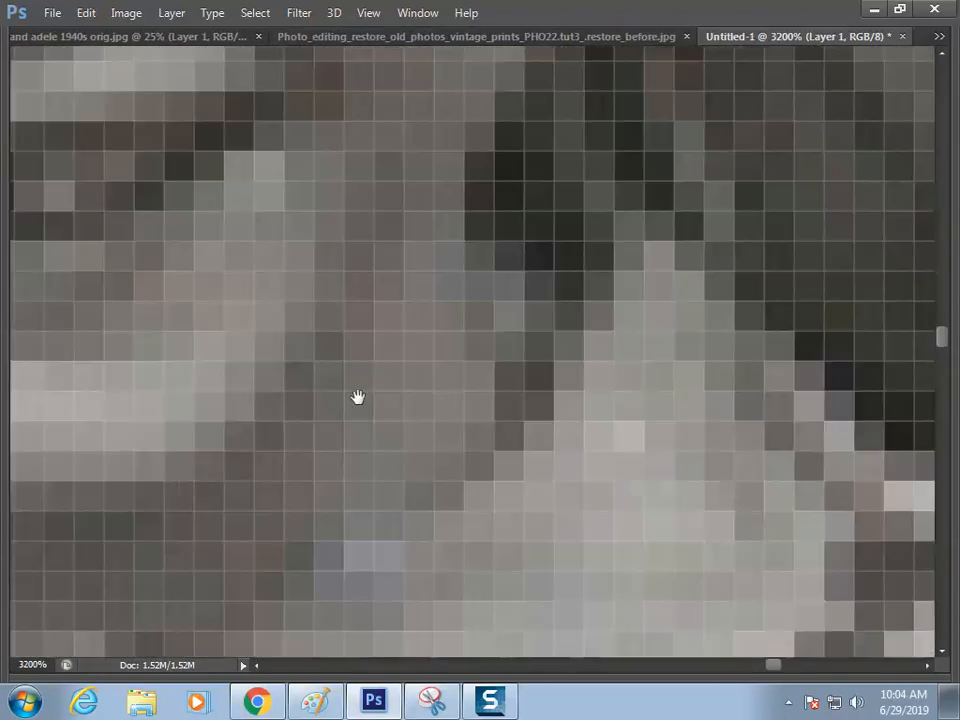
pyautogui.moveTo(356, 396); pyautogui.dragTo(356, 520)
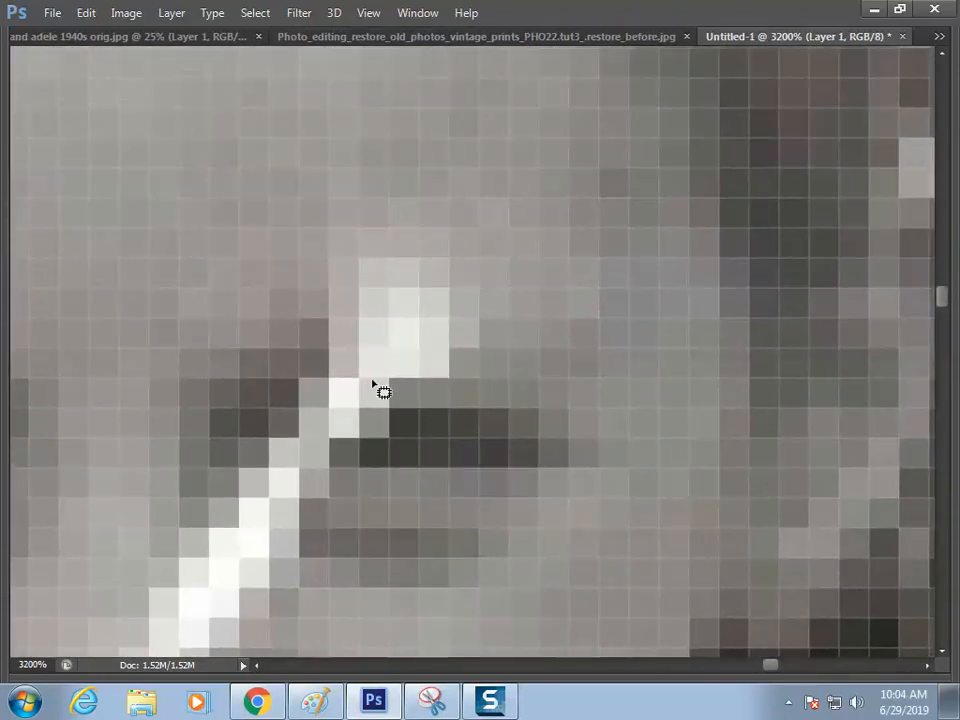
# Step: Clone dark eye pixels over the white scratch crossing the girl's eye, using the Clone Stamp with a size 2 brush and aligned sampling
pyautogui.press('Tab')
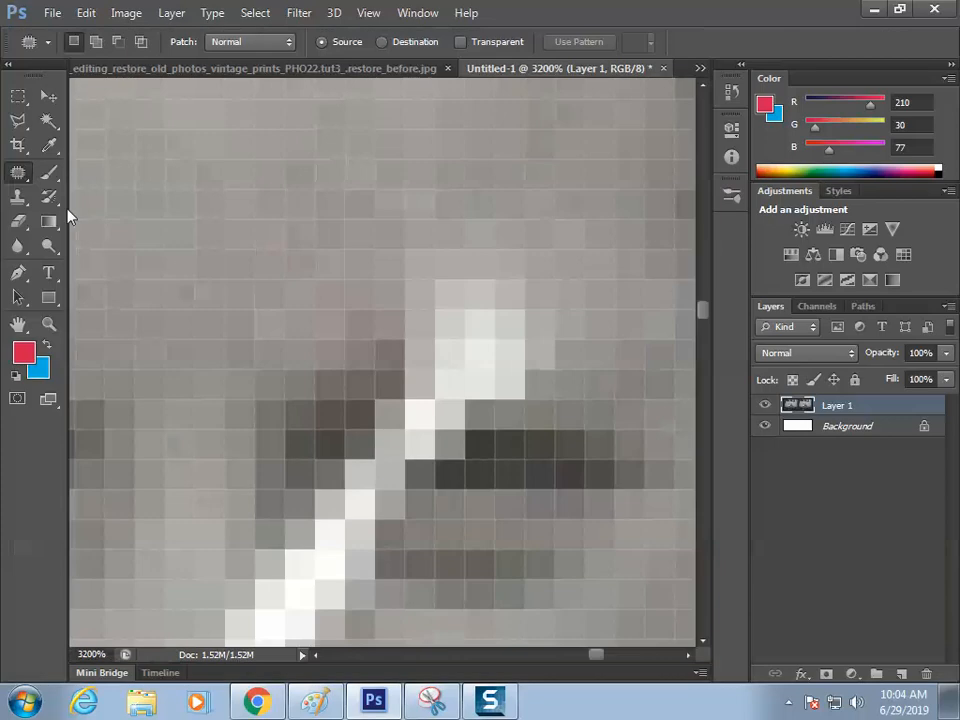
pyautogui.click(18, 196)
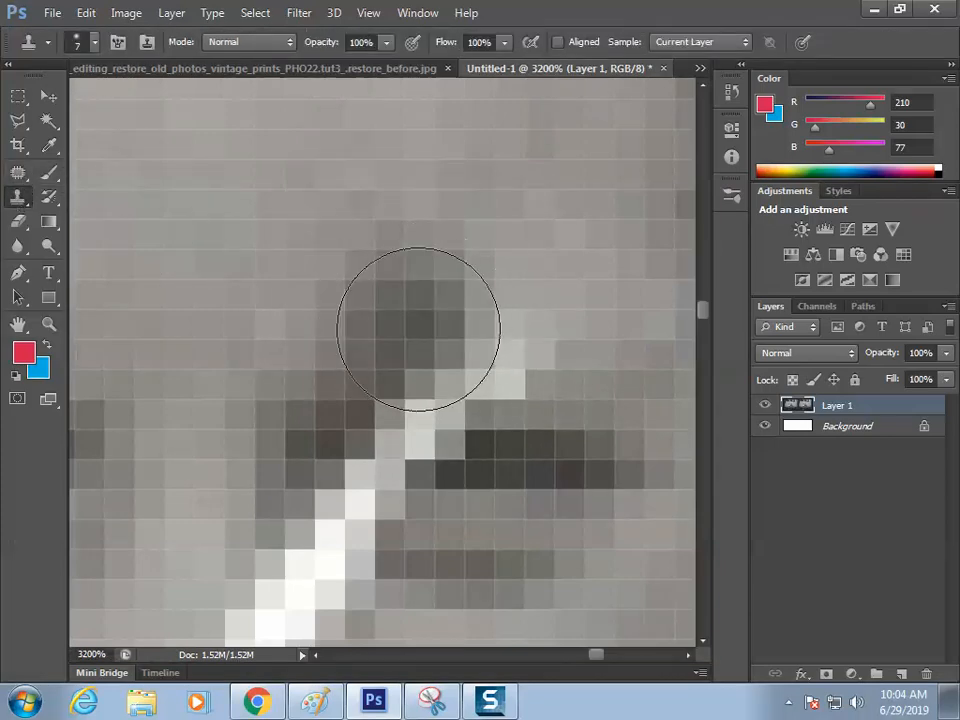
pyautogui.press('[')
pyautogui.press('[')
pyautogui.press('[')
pyautogui.press('[')
pyautogui.press('[')
pyautogui.press('[')
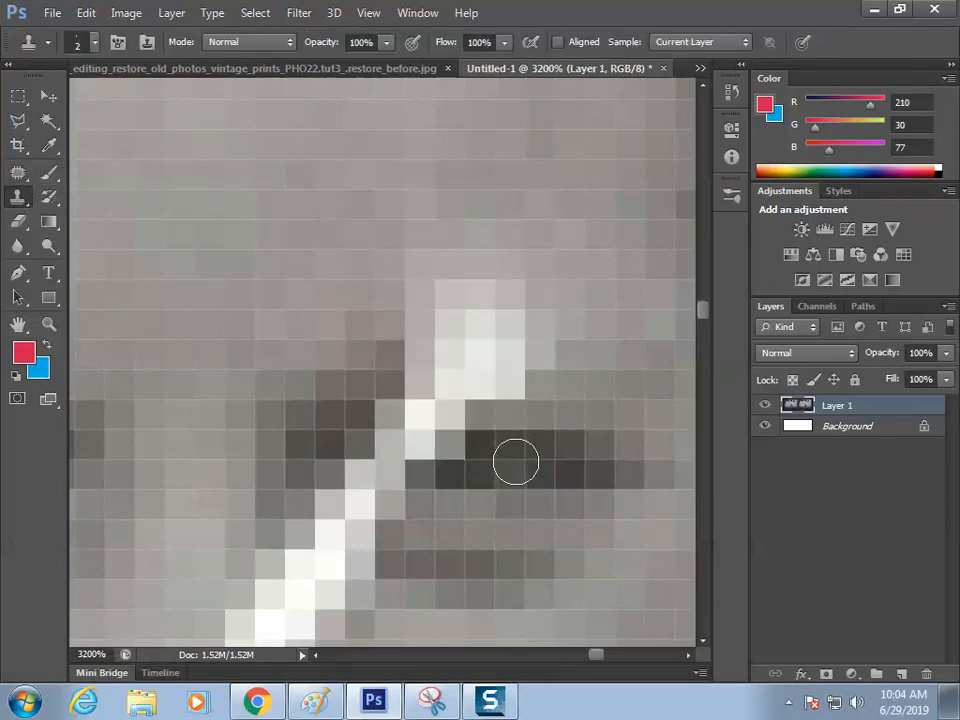
pyautogui.keyDown('alt'); pyautogui.click(504, 462); pyautogui.keyUp('alt')
pyautogui.moveTo(464, 456)
pyautogui.mouseDown()
pyautogui.moveTo(388, 446)
pyautogui.moveTo(411, 454)
pyautogui.moveTo(390, 448)
pyautogui.moveTo(345, 519)
pyautogui.mouseUp()
pyautogui.keyDown('alt'); pyautogui.click(304, 431); pyautogui.keyUp('alt')
pyautogui.keyDown('alt'); pyautogui.click(497, 457); pyautogui.keyUp('alt')
pyautogui.keyDown('alt'); pyautogui.click(515, 461); pyautogui.keyUp('alt')
pyautogui.keyDown('alt'); pyautogui.click(494, 467); pyautogui.keyUp('alt')
pyautogui.keyDown('alt'); pyautogui.click(421, 526); pyautogui.keyUp('alt')
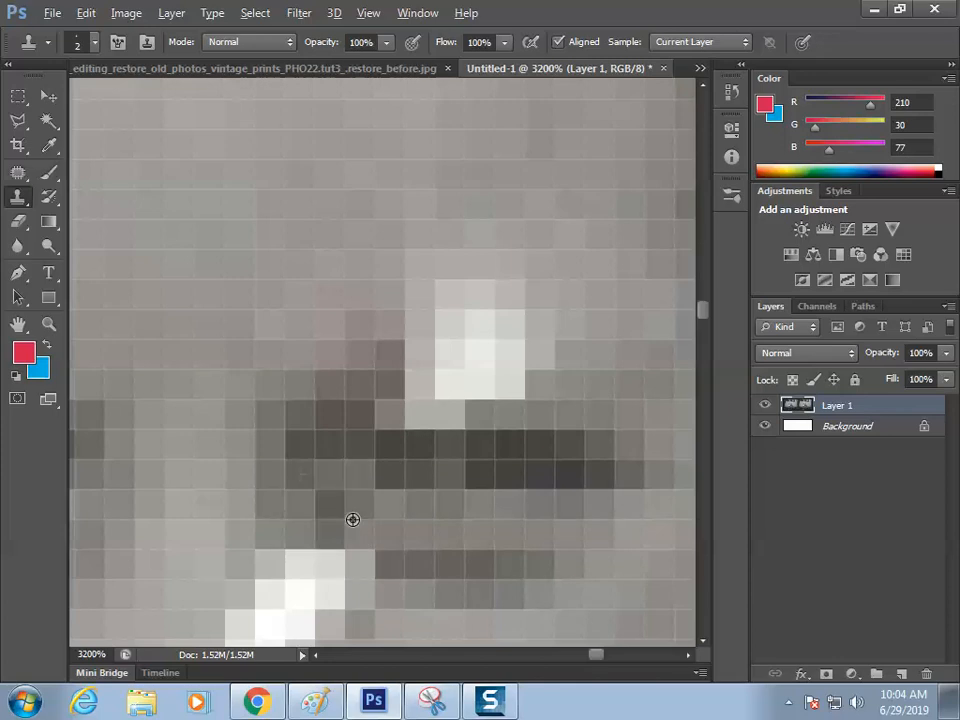
# Step: Clone neighbouring skin pixels over the white patch just above the girl's eye
pyautogui.keyDown('alt'); pyautogui.click(596, 394); pyautogui.keyUp('alt')
pyautogui.click(522, 378)
pyautogui.keyDown('alt'); pyautogui.click(371, 355); pyautogui.keyUp('alt')
pyautogui.moveTo(434, 371)
pyautogui.mouseDown()
pyautogui.moveTo(450, 377)
pyautogui.moveTo(439, 395)
pyautogui.moveTo(450, 384)
pyautogui.mouseUp()
pyautogui.keyDown('alt'); pyautogui.click(553, 381); pyautogui.keyUp('alt')
pyautogui.keyDown('alt'); pyautogui.click(579, 363); pyautogui.keyUp('alt')
pyautogui.moveTo(502, 349); pyautogui.dragTo(466, 340)
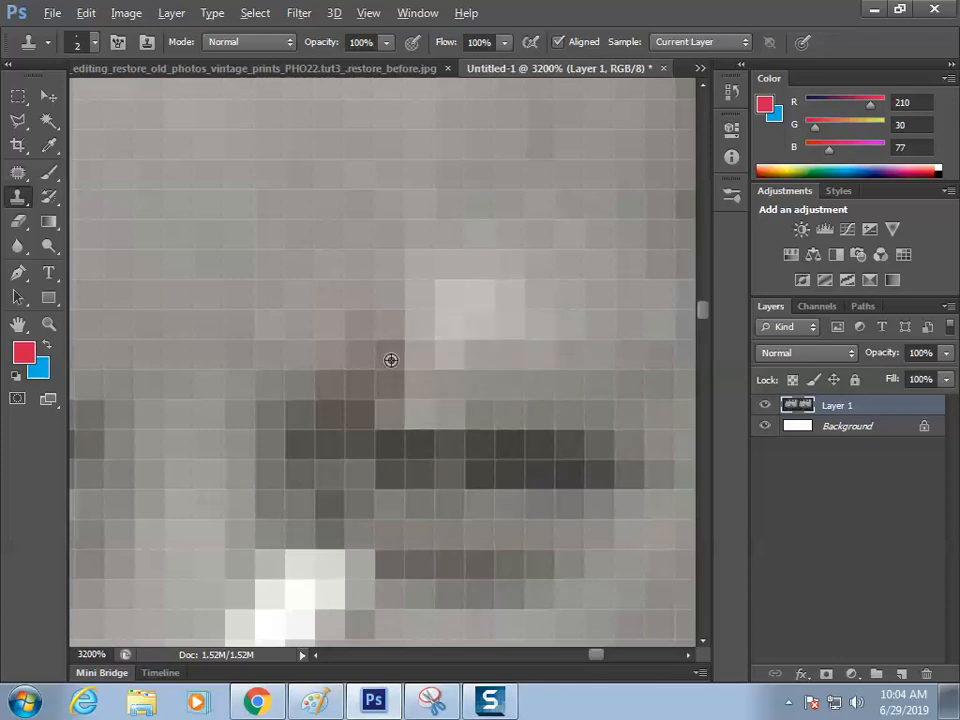
pyautogui.keyDown('alt'); pyautogui.click(390, 359); pyautogui.keyUp('alt')
pyautogui.click(433, 312)
# Step: Display the Navigator and inspect the area around the girl's retouched eye
pyautogui.click(420, 12)
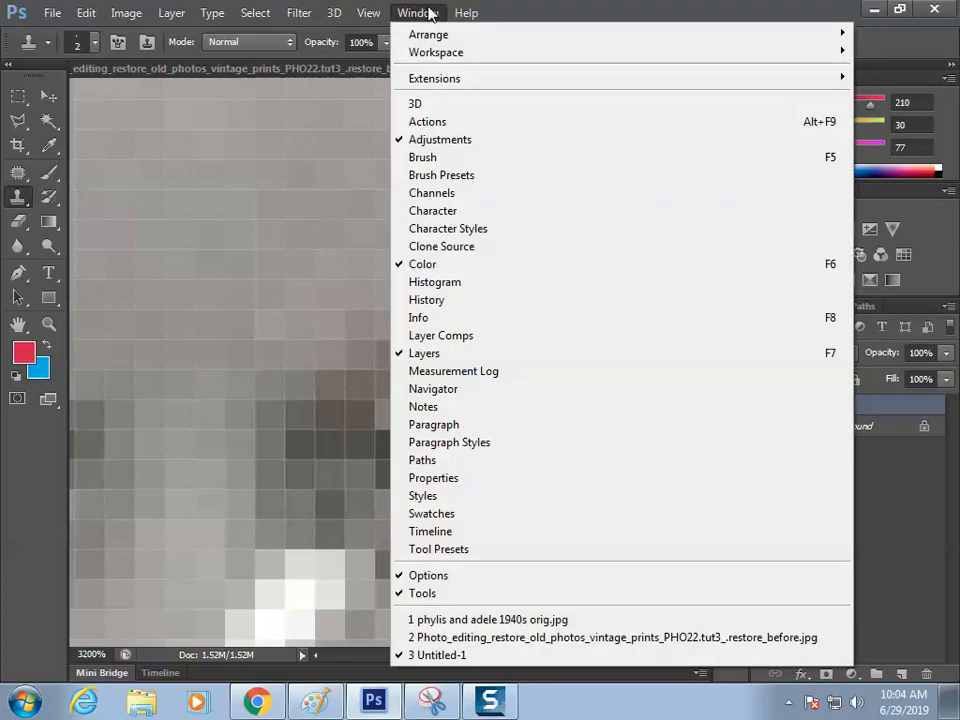
pyautogui.click(433, 389)
pyautogui.moveTo(714, 236); pyautogui.dragTo(722, 362)
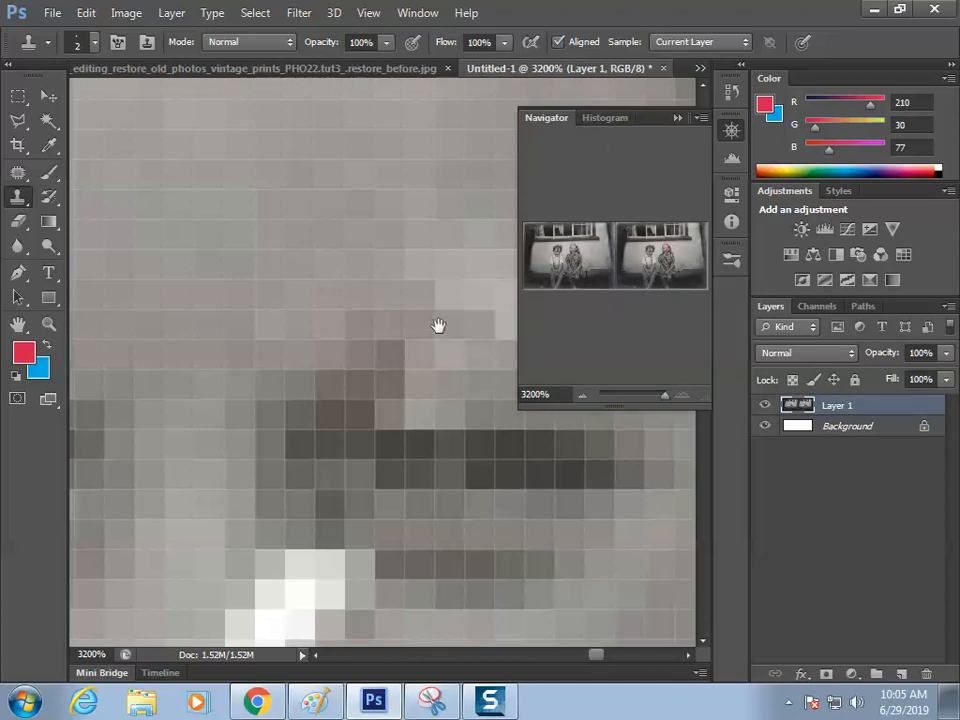
pyautogui.moveTo(435, 326); pyautogui.dragTo(215, 236)
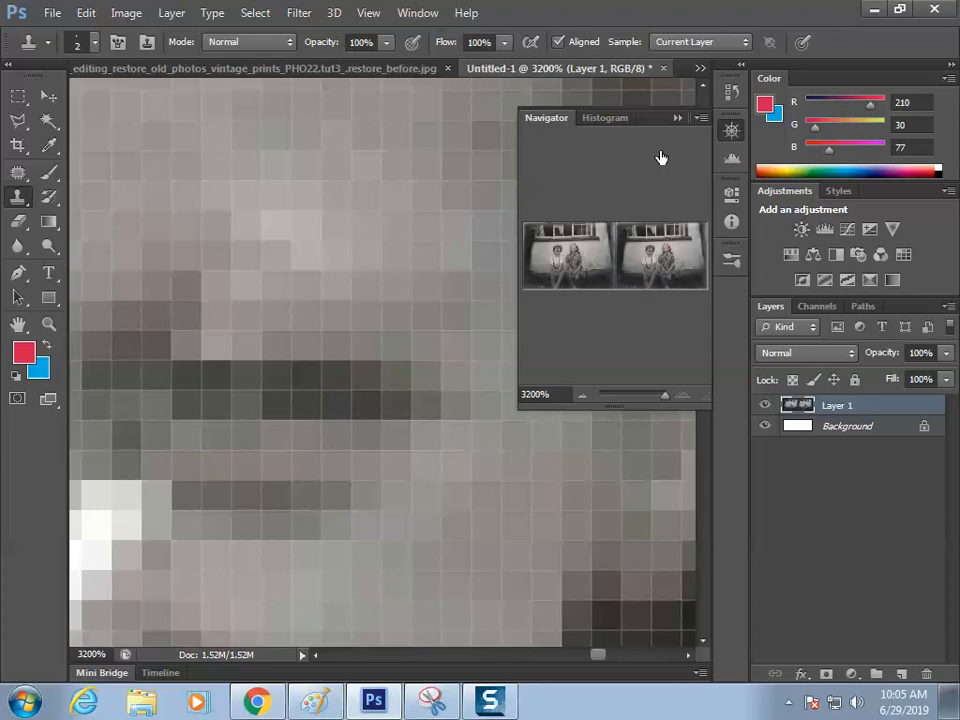
# Step: Open a second window for Untitled-1 and, with the Navigator collapsed, float it over the pixel-level view
pyautogui.click(414, 13)
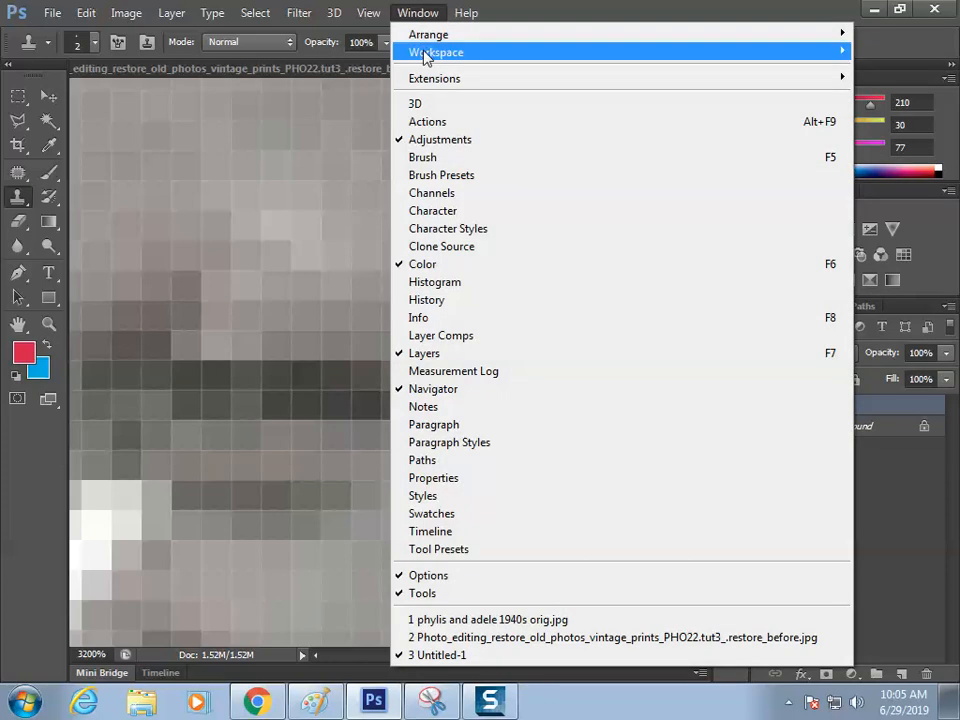
pyautogui.moveTo(420, 52)
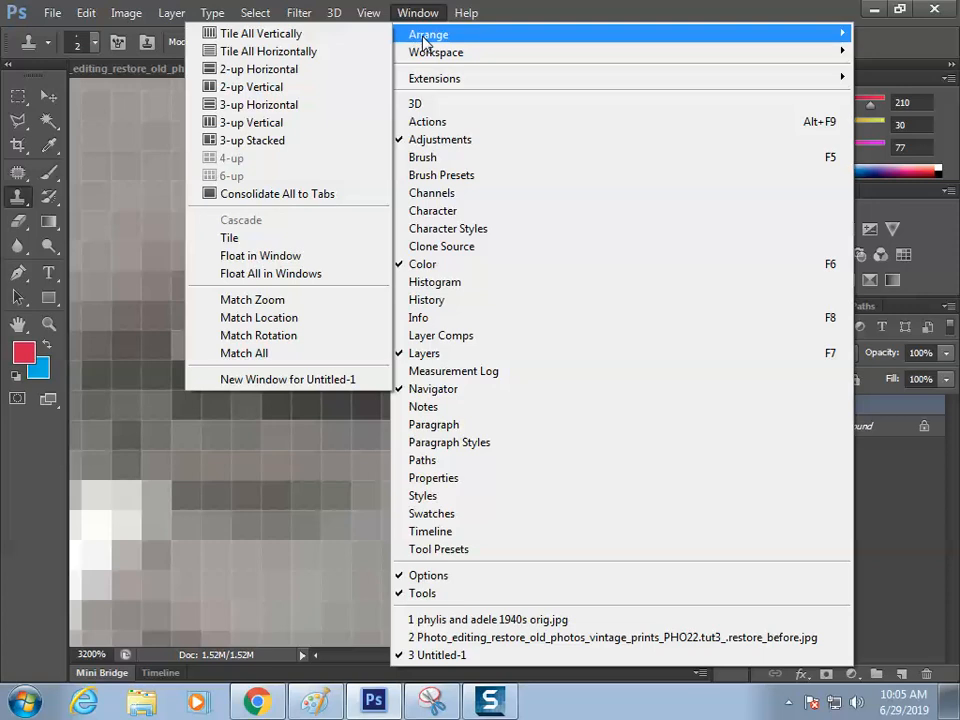
pyautogui.click(336, 382)
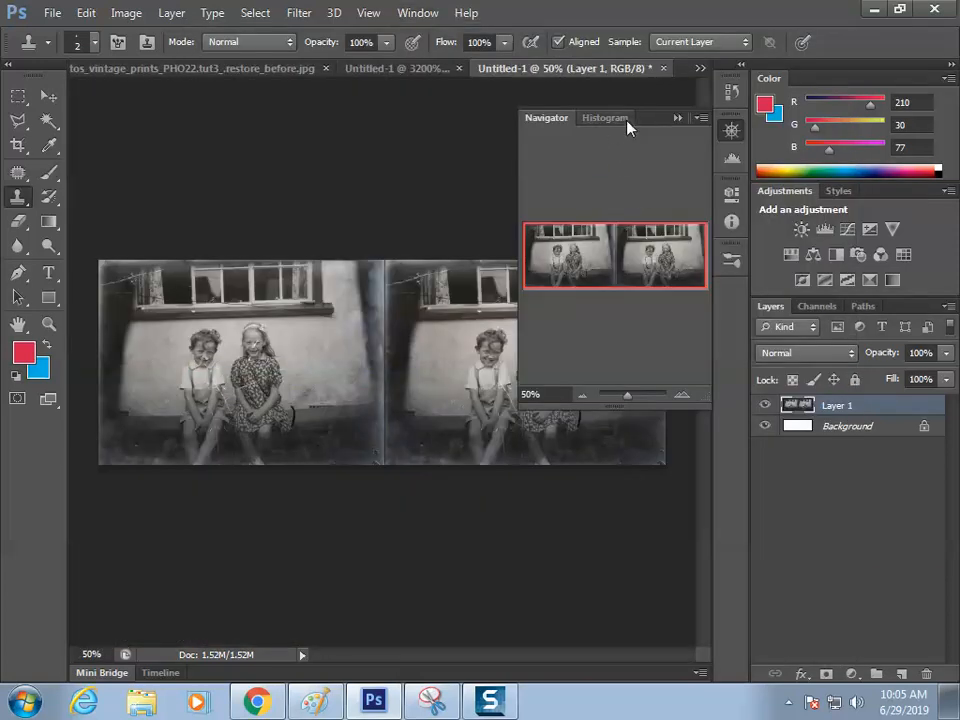
pyautogui.click(679, 119)
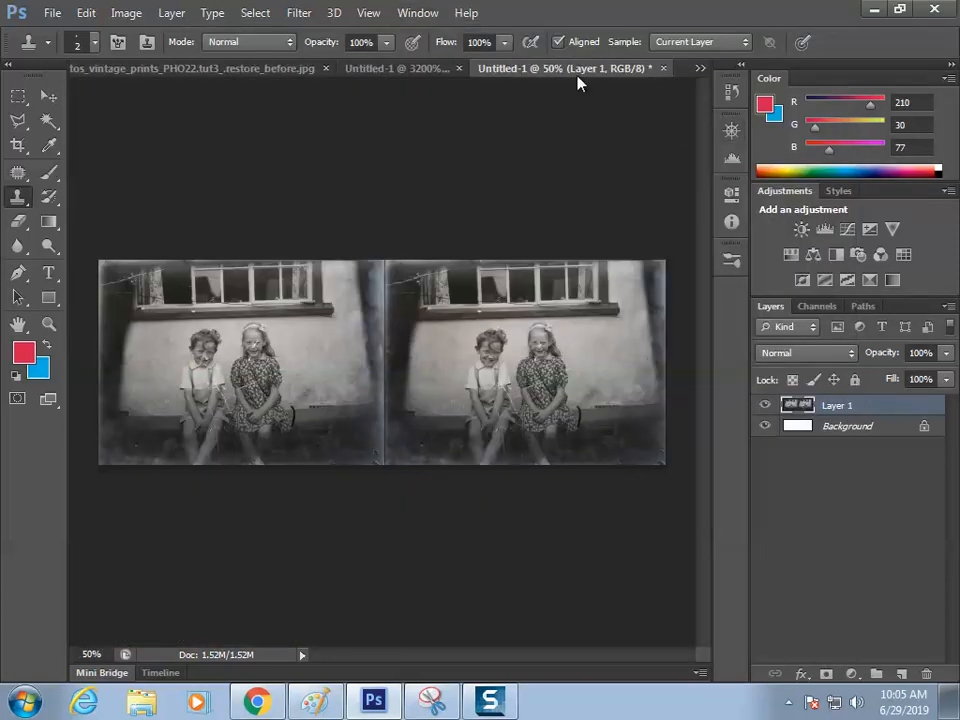
pyautogui.moveTo(574, 72); pyautogui.dragTo(450, 86)
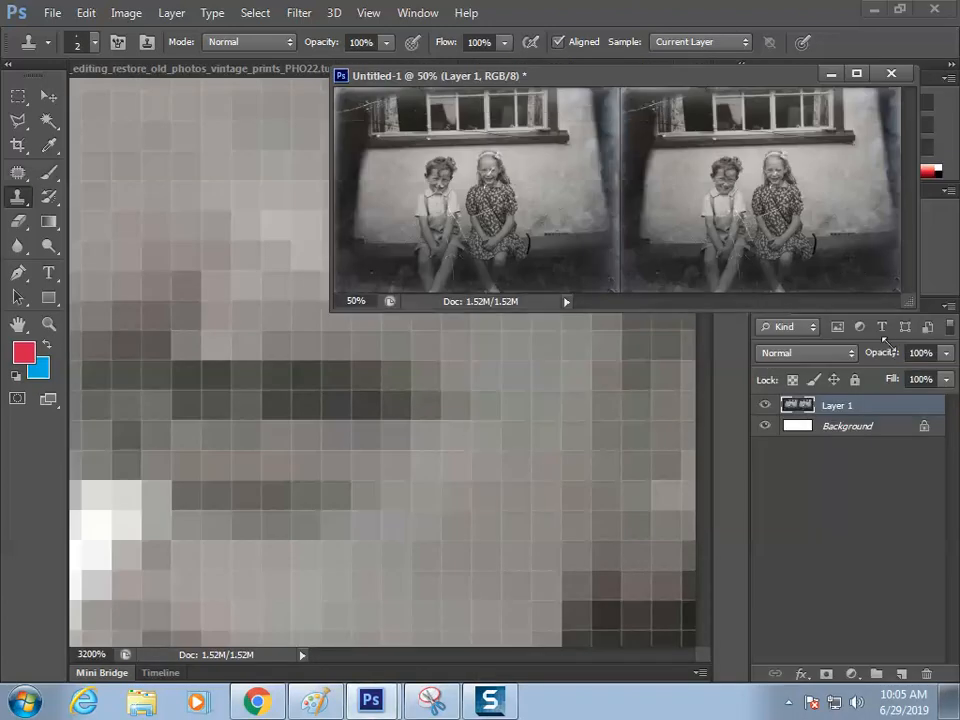
# Step: Enlarge the floating overview window, zoom it to 400% on the girl's face, and position it beside the pixel-level view
pyautogui.moveTo(903, 297); pyautogui.dragTo(822, 495)
pyautogui.moveTo(722, 360); pyautogui.dragTo(529, 322)
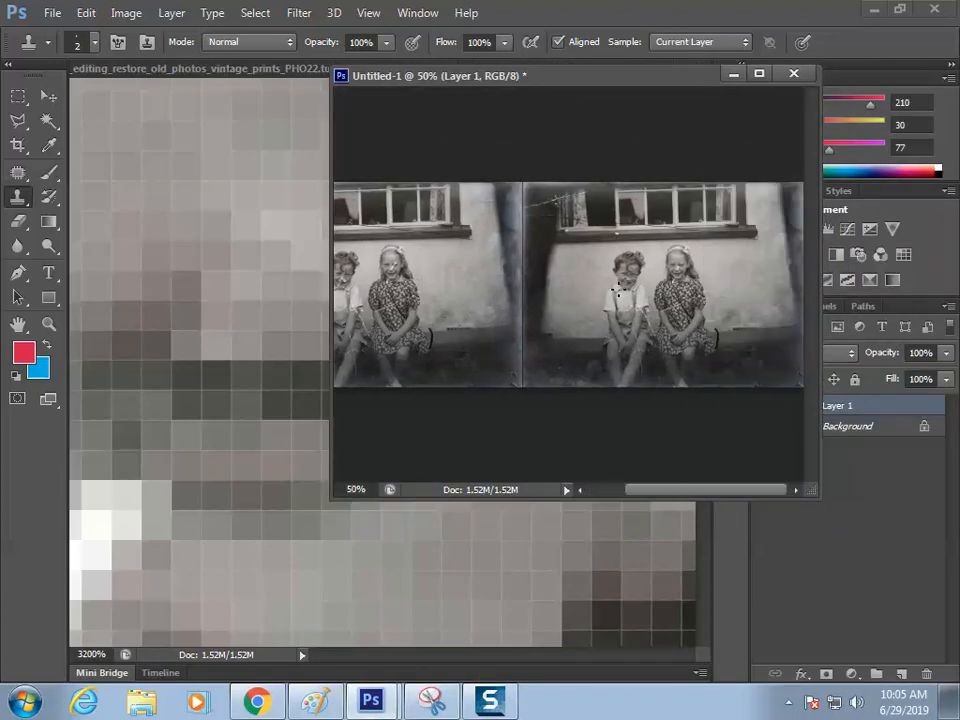
pyautogui.scroll(5, 660, 300)
pyautogui.moveTo(692, 281); pyautogui.dragTo(592, 286)
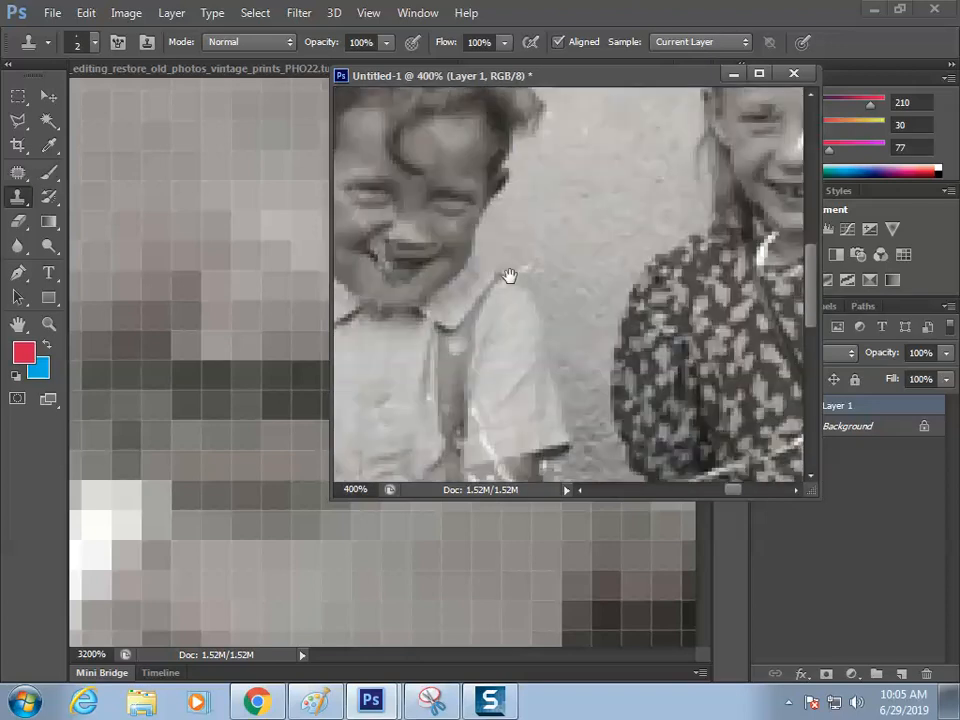
pyautogui.click(193, 302)
pyautogui.moveTo(184, 328); pyautogui.dragTo(230, 259)
pyautogui.moveTo(417, 82); pyautogui.dragTo(479, 122)
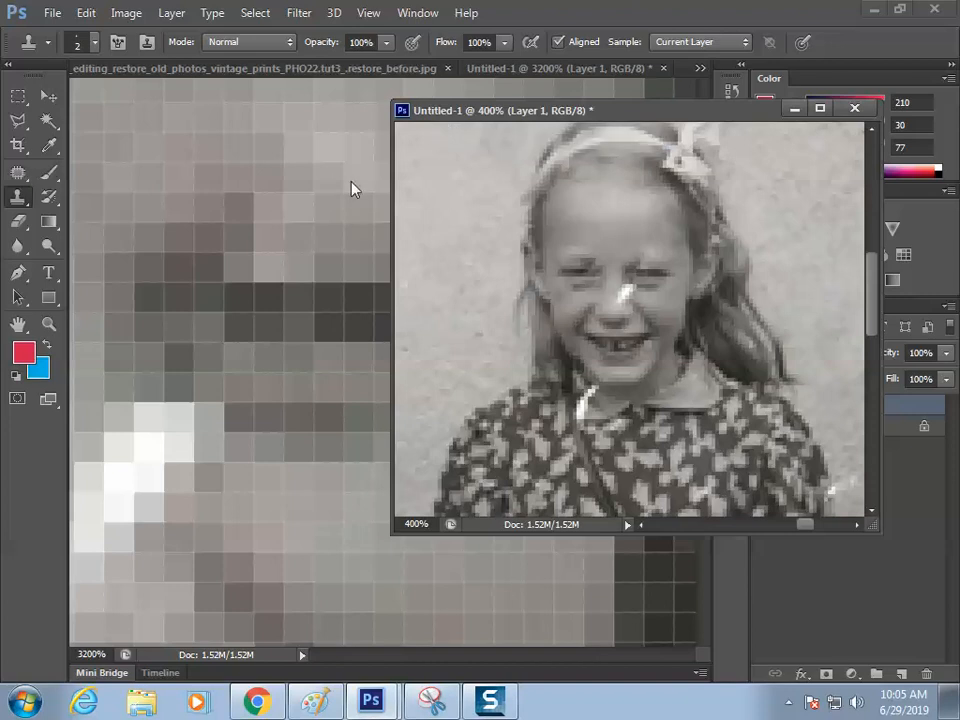
# Step: Paint a red test stroke across the girl's eye in the 3200% view with a size 1 Brush, and undo it
pyautogui.click(49, 171)
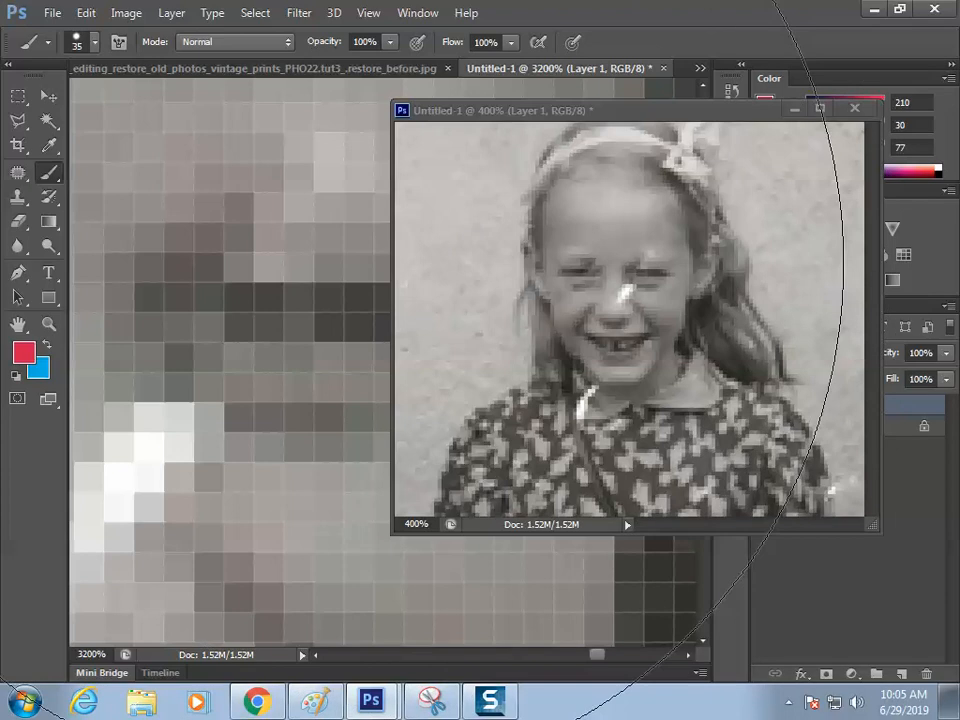
pyautogui.press('[')
pyautogui.press('[')
pyautogui.press('[')
pyautogui.press('[')
pyautogui.press('[')
pyautogui.press('[')
pyautogui.press('[')
pyautogui.press('[')
pyautogui.press('[')
pyautogui.press('[')
pyautogui.press('[')
pyautogui.press('[')
pyautogui.press('[')
pyautogui.press('[')
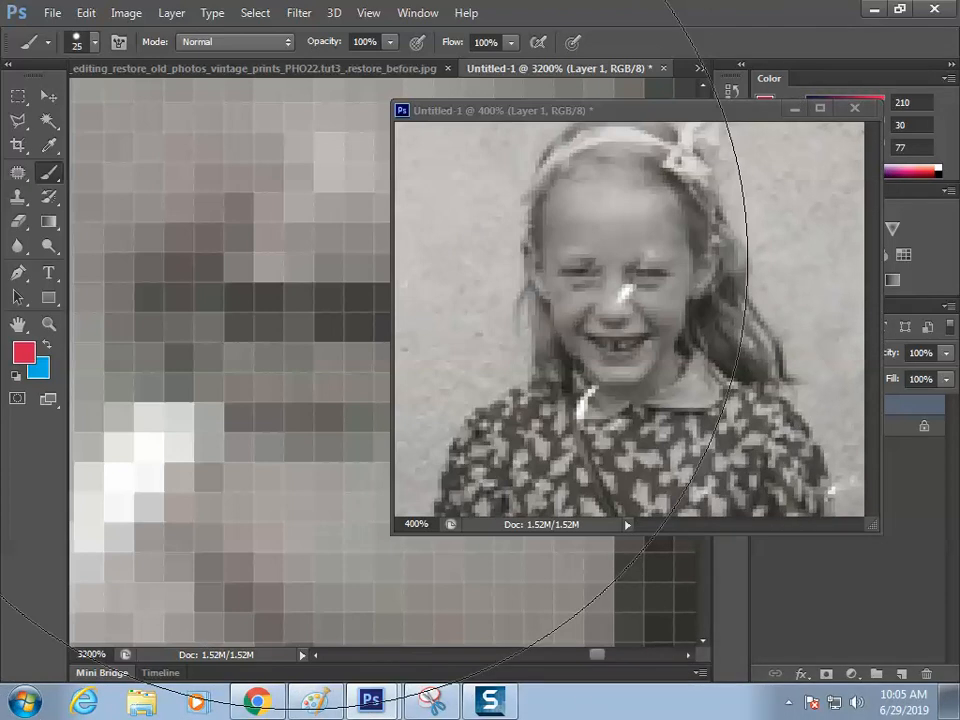
pyautogui.moveTo(180, 178)
pyautogui.mouseDown()
pyautogui.moveTo(255, 246)
pyautogui.moveTo(255, 331)
pyautogui.moveTo(299, 414)
pyautogui.mouseUp()
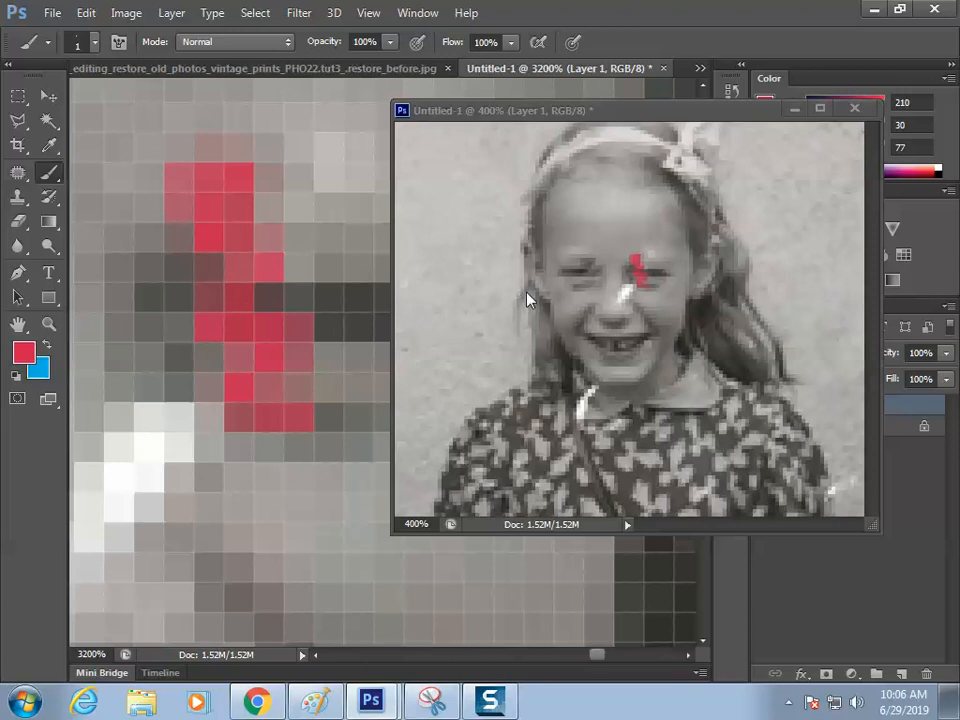
pyautogui.hotkey('ctrl', 'z')
# Step: Paint a second red test stroke from above the girl's eye down to her nose, and undo it
pyautogui.click(415, 13)
pyautogui.moveTo(476, 26)
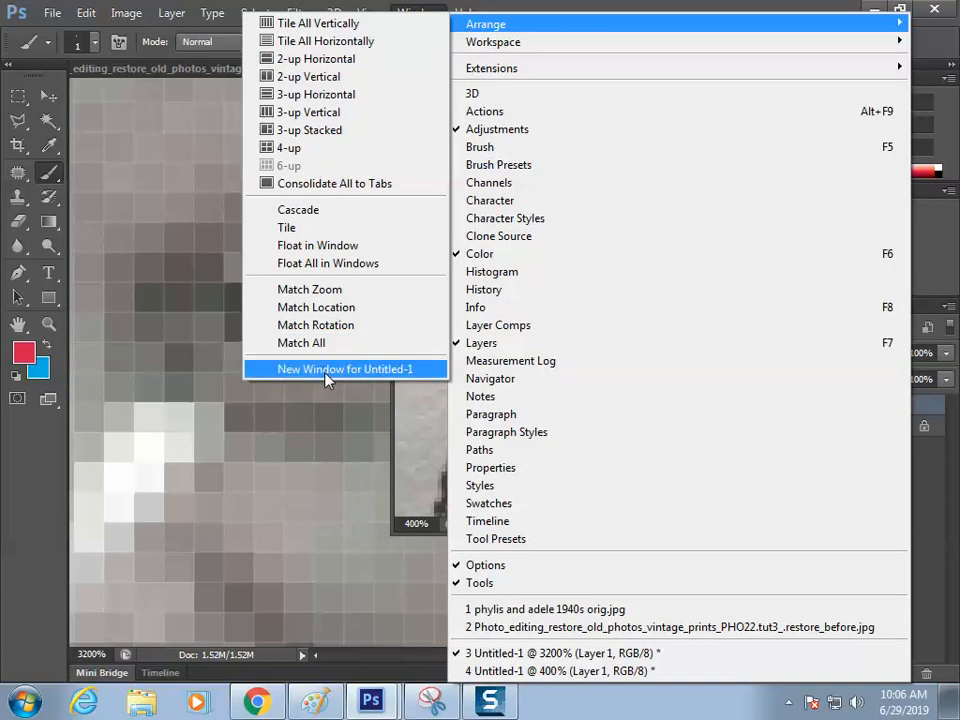
pyautogui.click(210, 392)
pyautogui.moveTo(148, 148)
pyautogui.mouseDown()
pyautogui.moveTo(214, 111)
pyautogui.moveTo(274, 454)
pyautogui.moveTo(268, 470)
pyautogui.mouseUp()
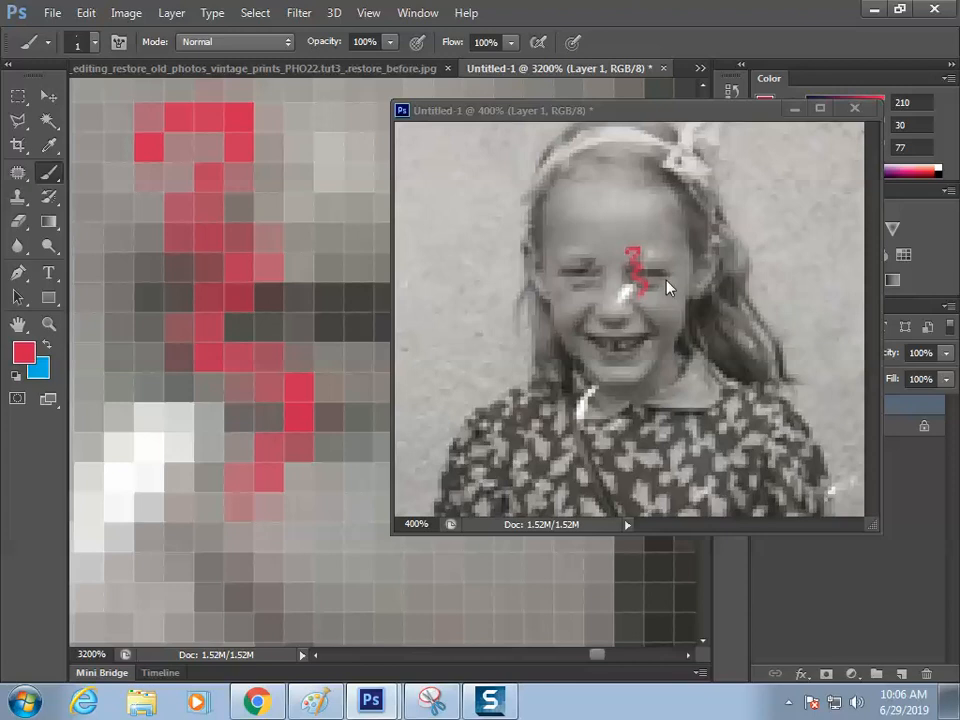
pyautogui.hotkey('ctrl', 'z')
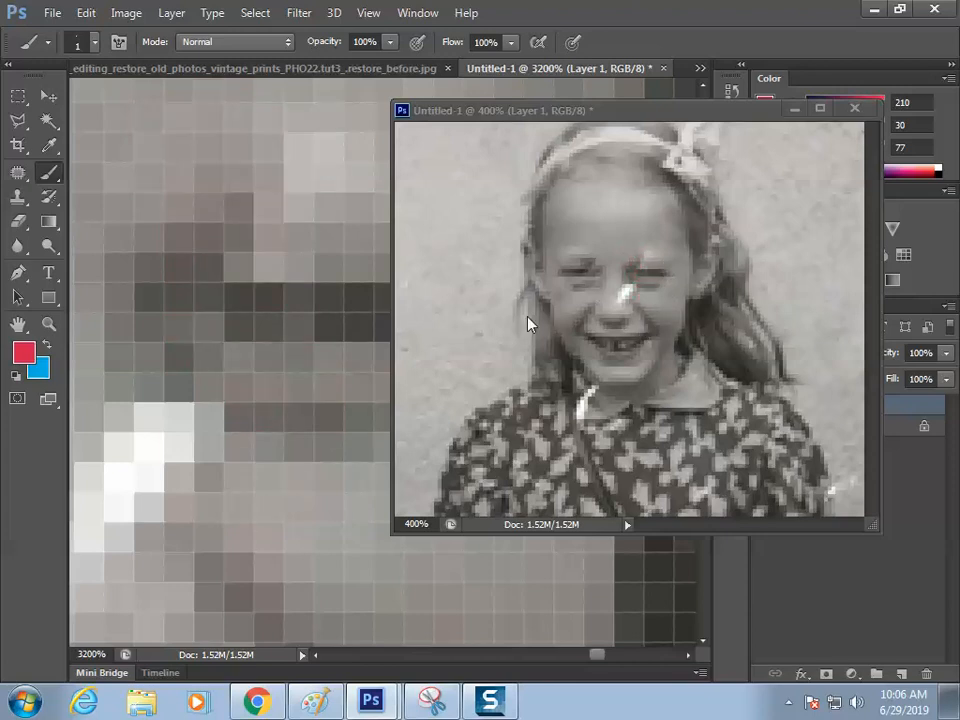
# Step: Open another new window for Untitled-1 and float it separately over the existing views
pyautogui.moveTo(273, 348)
pyautogui.mouseDown()
pyautogui.moveTo(201, 339)
pyautogui.moveTo(282, 344)
pyautogui.mouseUp()
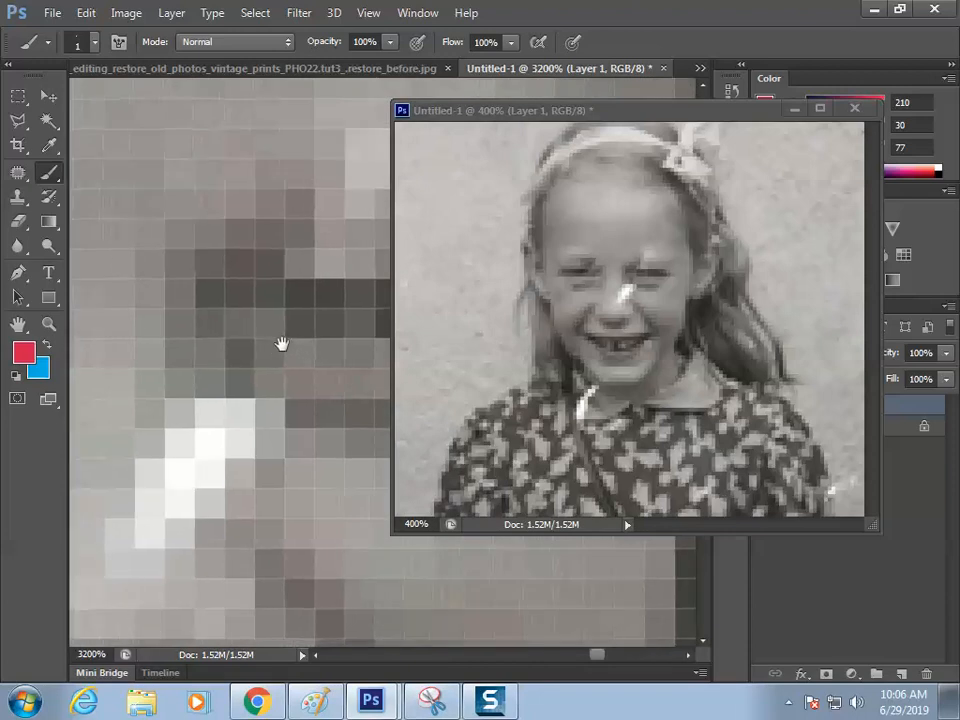
pyautogui.click(621, 304)
pyautogui.moveTo(460, 325); pyautogui.dragTo(628, 334)
pyautogui.moveTo(430, 336); pyautogui.dragTo(580, 352)
pyautogui.moveTo(716, 294); pyautogui.dragTo(597, 380)
pyautogui.moveTo(319, 341); pyautogui.dragTo(178, 304)
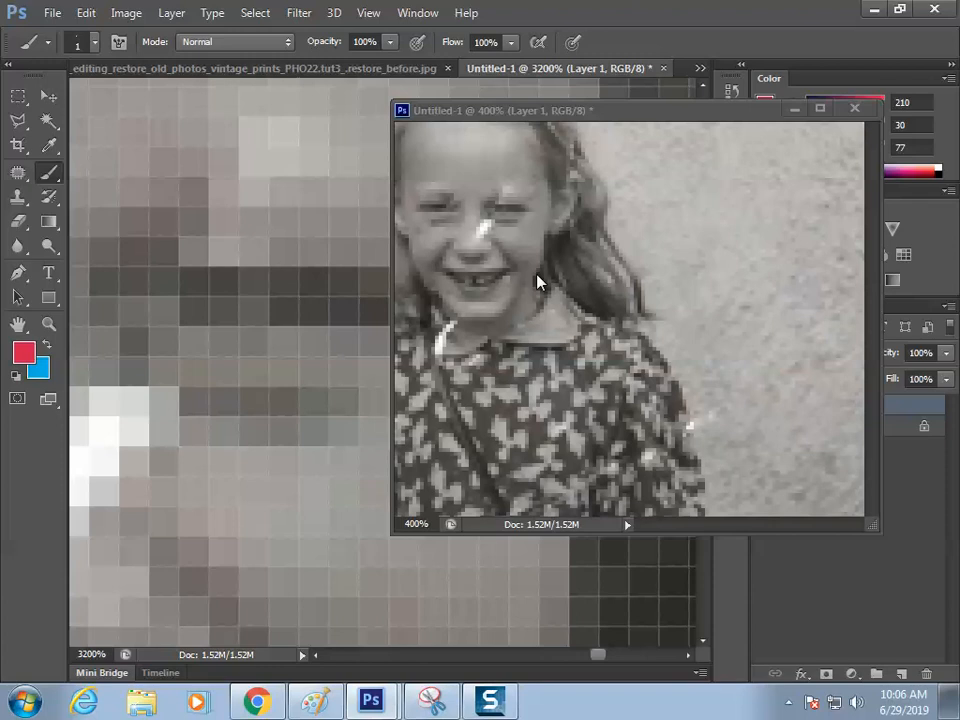
pyautogui.click(487, 121)
pyautogui.click(417, 12)
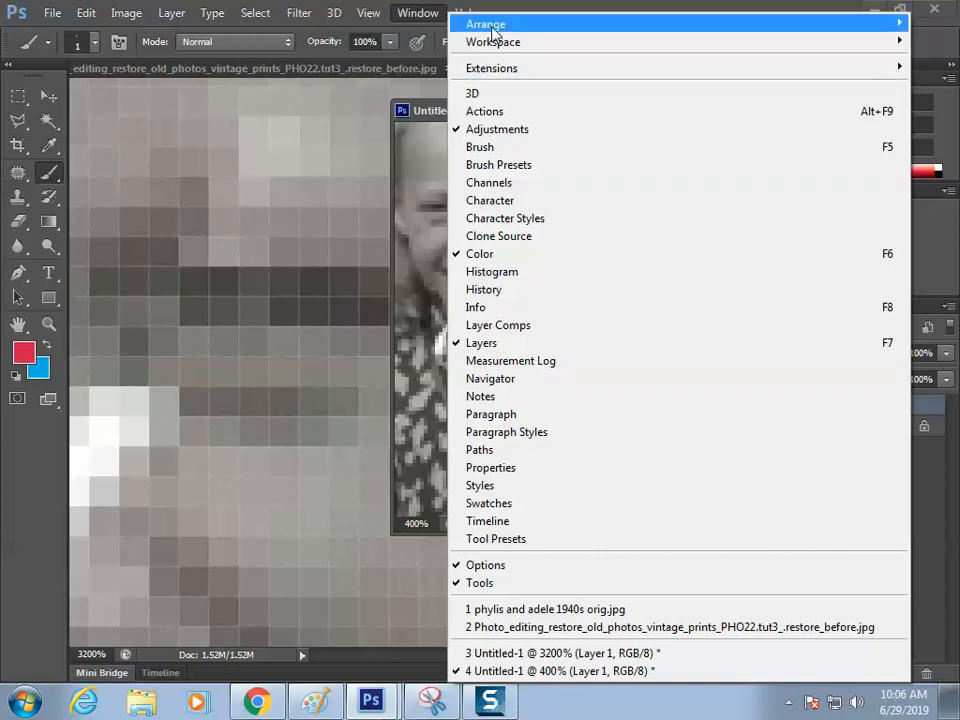
pyautogui.click(336, 367)
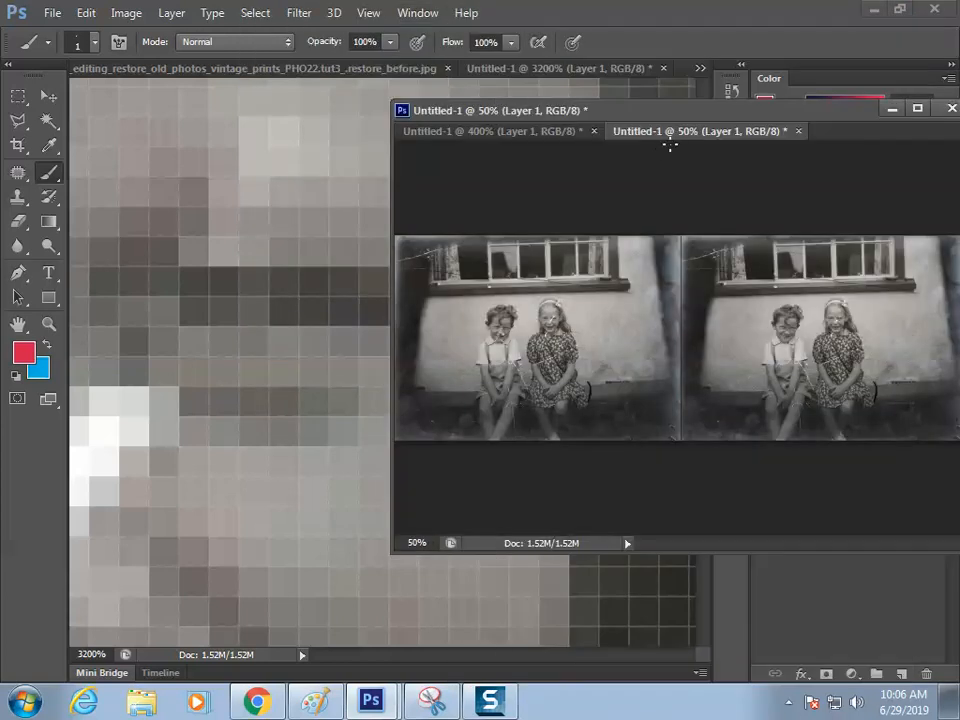
pyautogui.moveTo(676, 139); pyautogui.dragTo(586, 265)
# Step: Zoom the newest window to 800% on the girl's scratched face in the unretouched copy for comparison
pyautogui.hotkey('ctrl', '+')
pyautogui.hotkey('ctrl', '+')
pyautogui.hotkey('ctrl', '+')
pyautogui.hotkey('ctrl', '+')
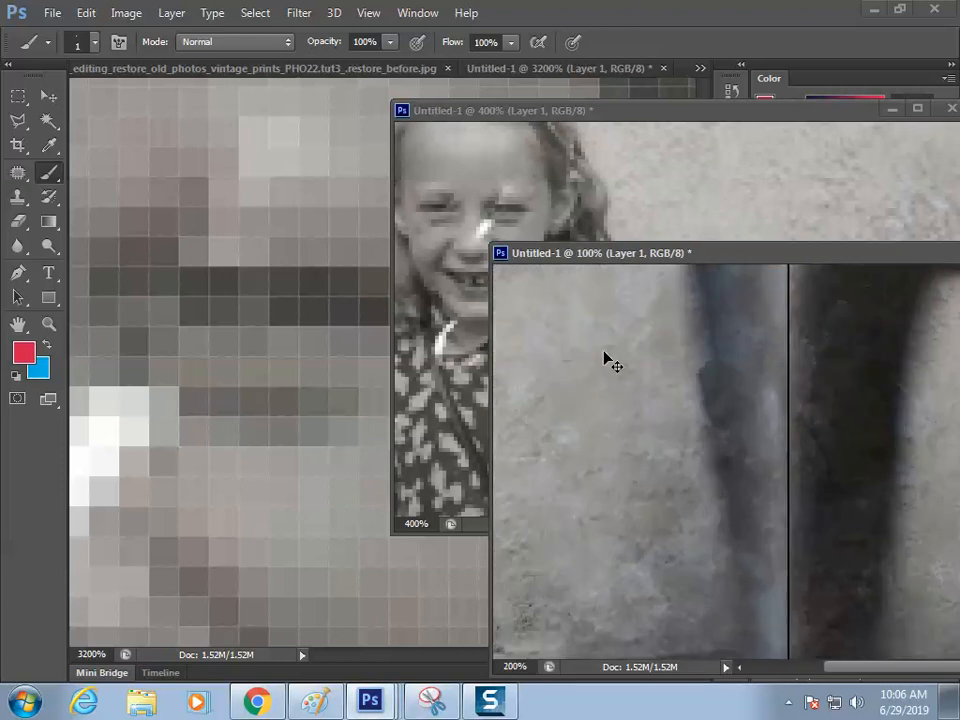
pyautogui.moveTo(743, 419); pyautogui.dragTo(660, 476)
pyautogui.hotkey('ctrl', '+')
pyautogui.hotkey('ctrl', '+')
pyautogui.hotkey('ctrl', '+')
pyautogui.hotkey('ctrl', '+')
pyautogui.moveTo(754, 439); pyautogui.dragTo(705, 491)
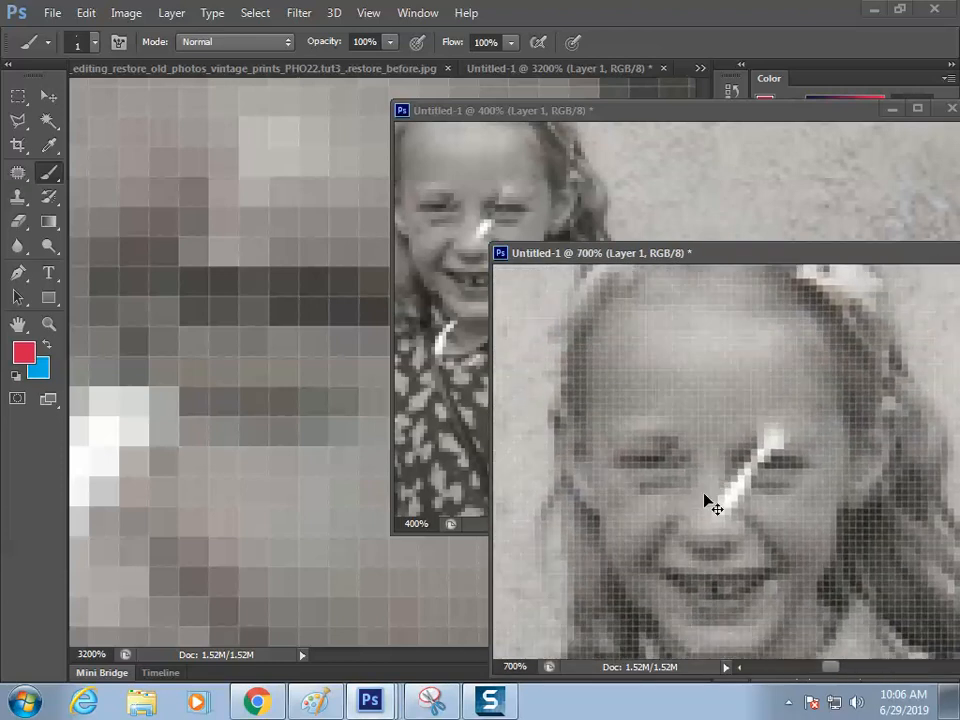
pyautogui.hotkey('ctrl', '+')
pyautogui.hotkey('ctrl', '+')
pyautogui.hotkey('ctrl', '+')
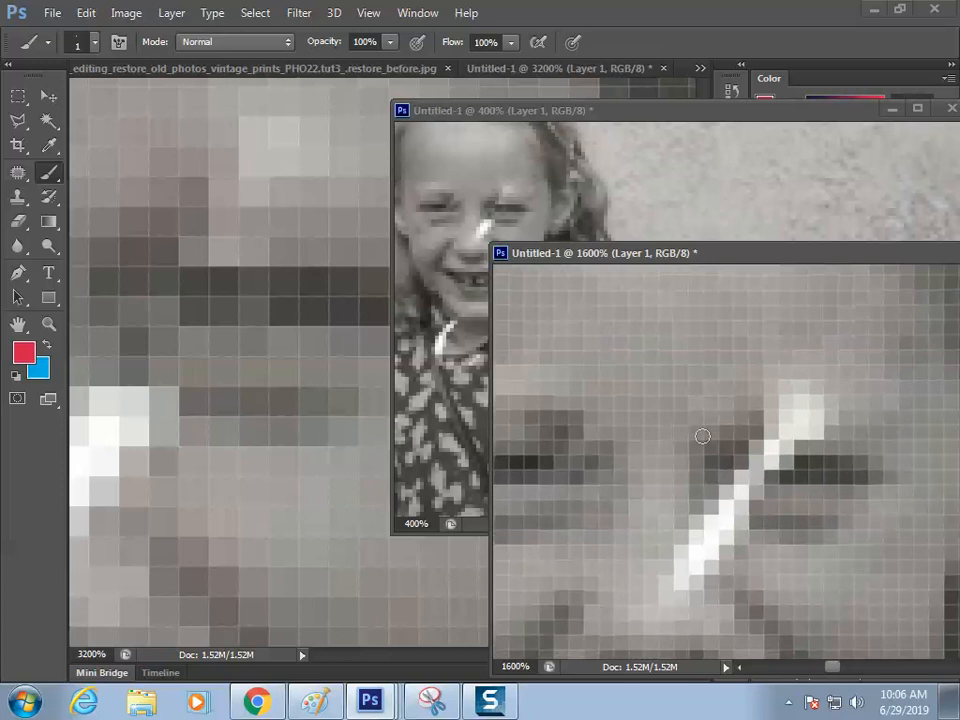
pyautogui.hotkey('ctrl', '-')
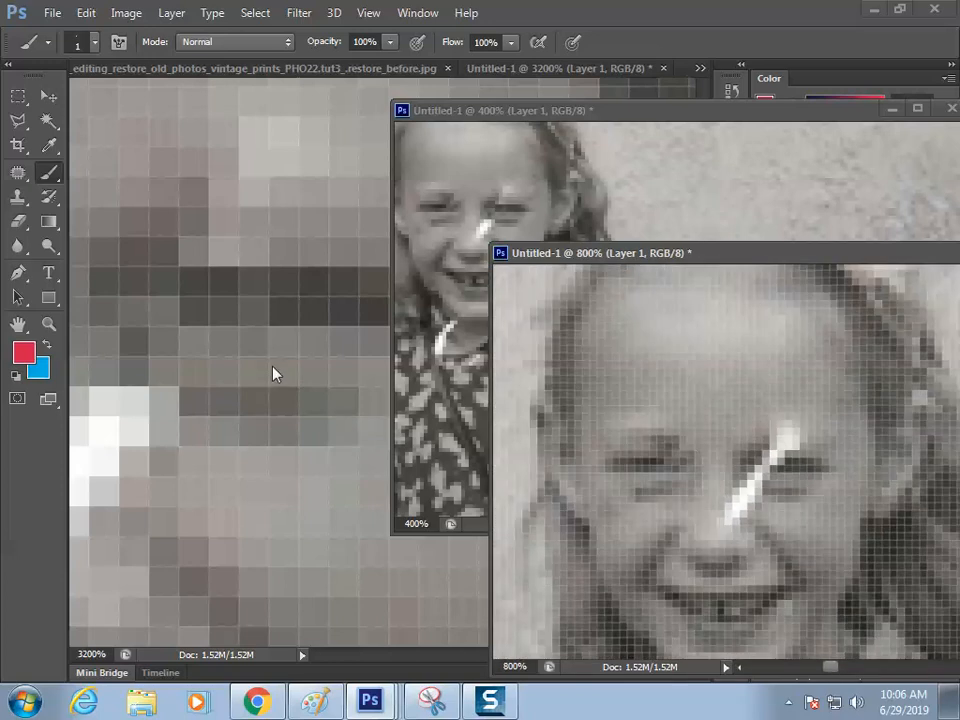
# Step: Arrange the 400% and 800% windows so both views of the girl's face can be seen beside the pixel-level view
pyautogui.click(276, 374)
pyautogui.moveTo(320, 366); pyautogui.dragTo(195, 385)
pyautogui.click(551, 116)
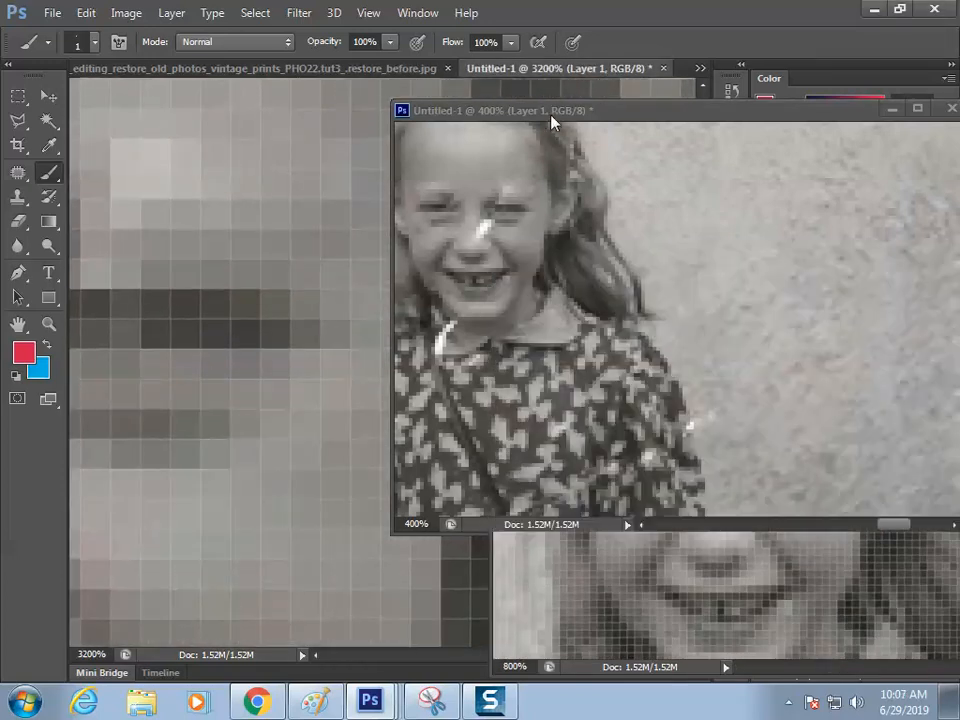
pyautogui.moveTo(551, 121); pyautogui.dragTo(575, 116)
pyautogui.click(620, 554)
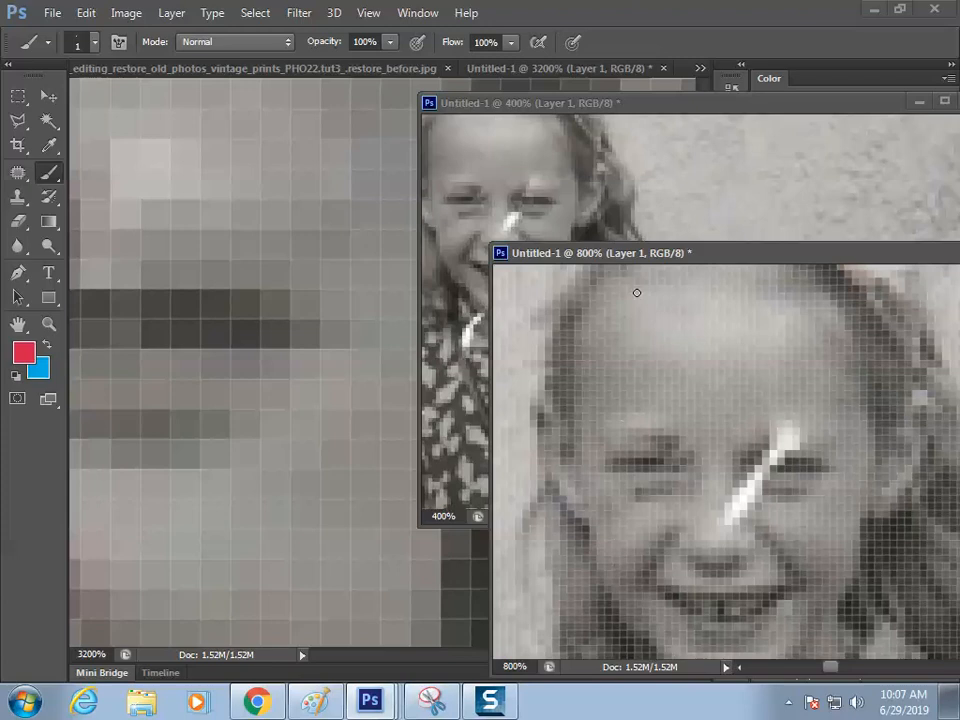
pyautogui.moveTo(655, 257); pyautogui.dragTo(523, 354)
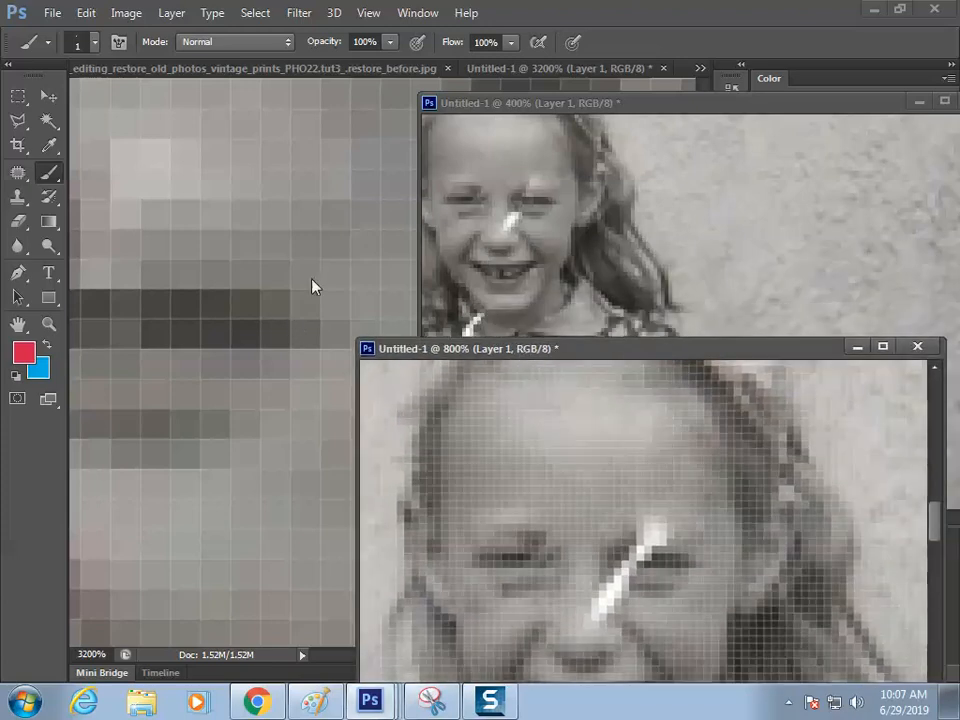
# Step: Clone neighbouring skin over the upper part of the white scratch beside the girl's nose, using a size 2 Clone Stamp
pyautogui.moveTo(265, 403); pyautogui.dragTo(281, 296)
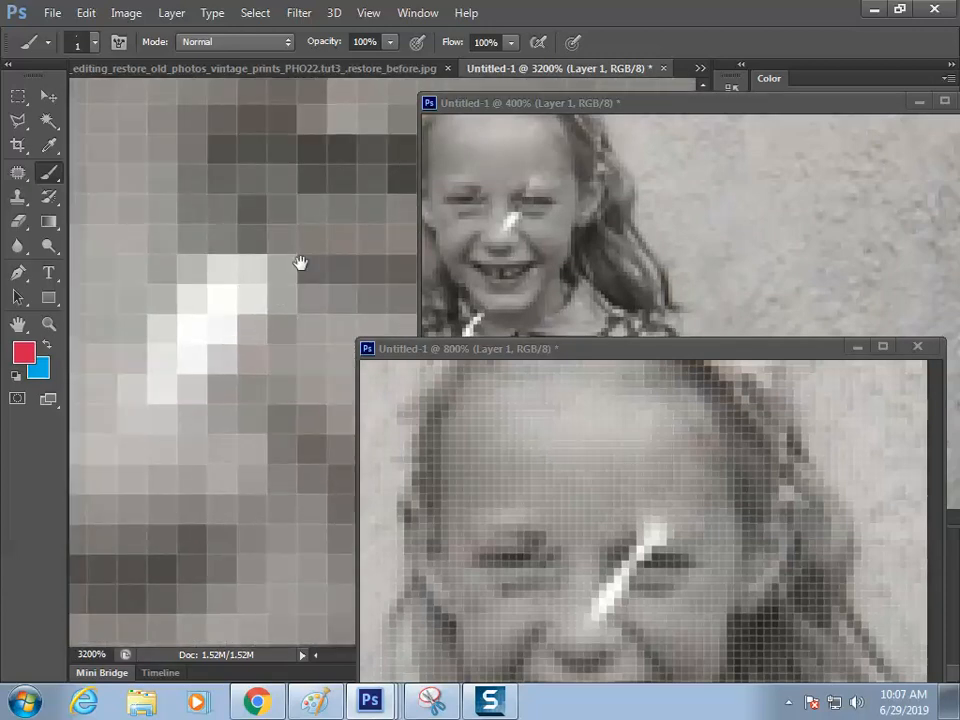
pyautogui.click(18, 197)
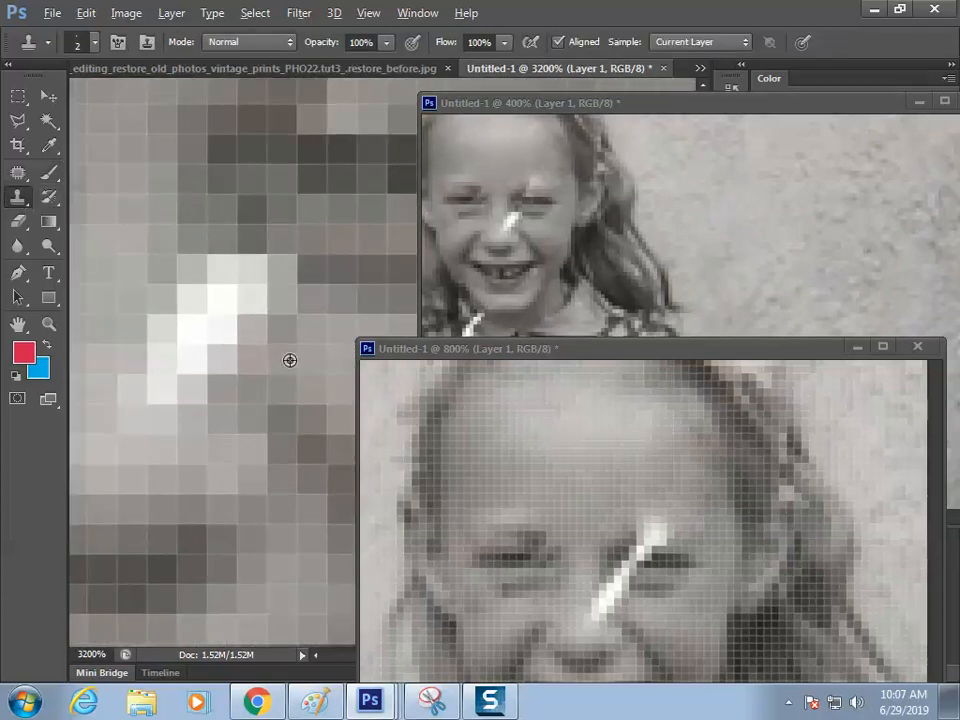
pyautogui.keyDown('alt'); pyautogui.click(312, 323); pyautogui.keyUp('alt')
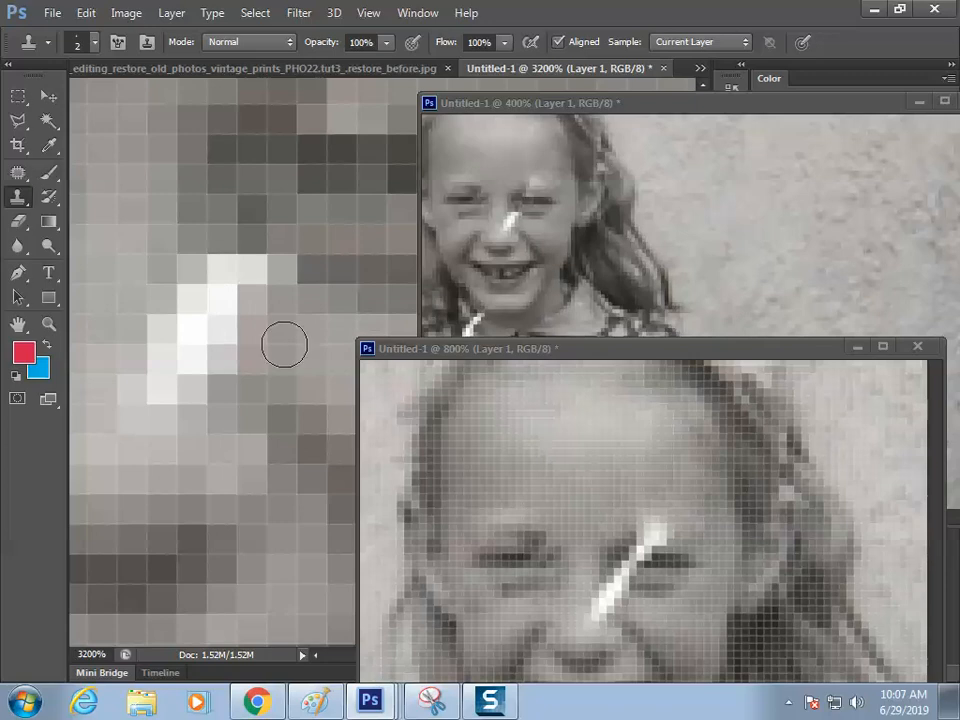
pyautogui.moveTo(263, 328); pyautogui.dragTo(233, 305)
pyautogui.click(210, 266)
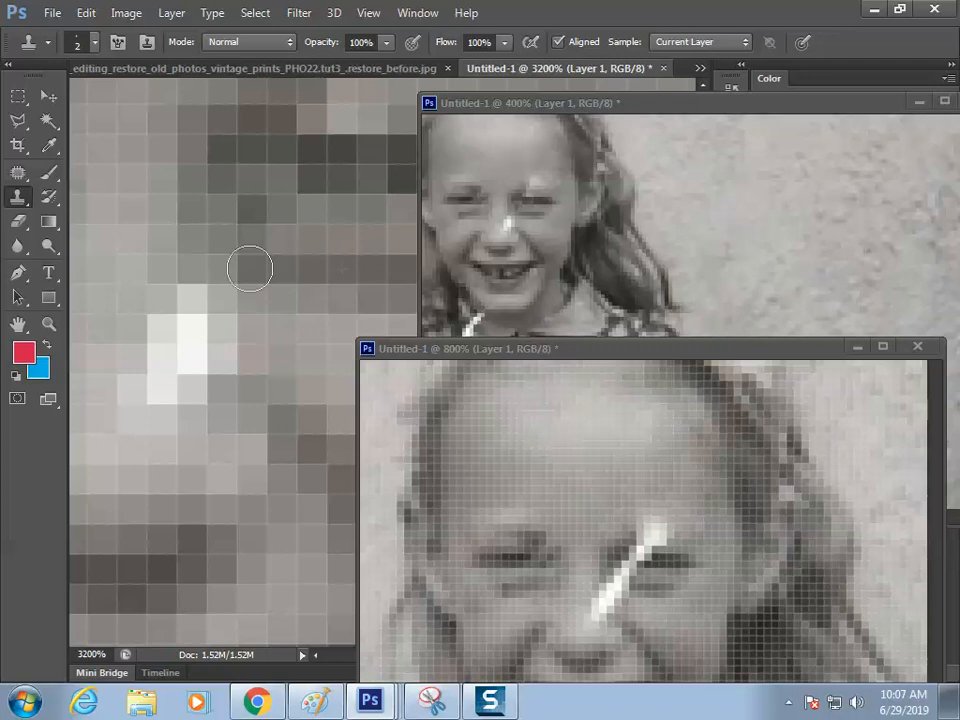
# Step: Clone nearby skin over the light patch above the girl's eye and enlarge the Clone Stamp brush to size 5
pyautogui.moveTo(300, 212); pyautogui.dragTo(222, 396)
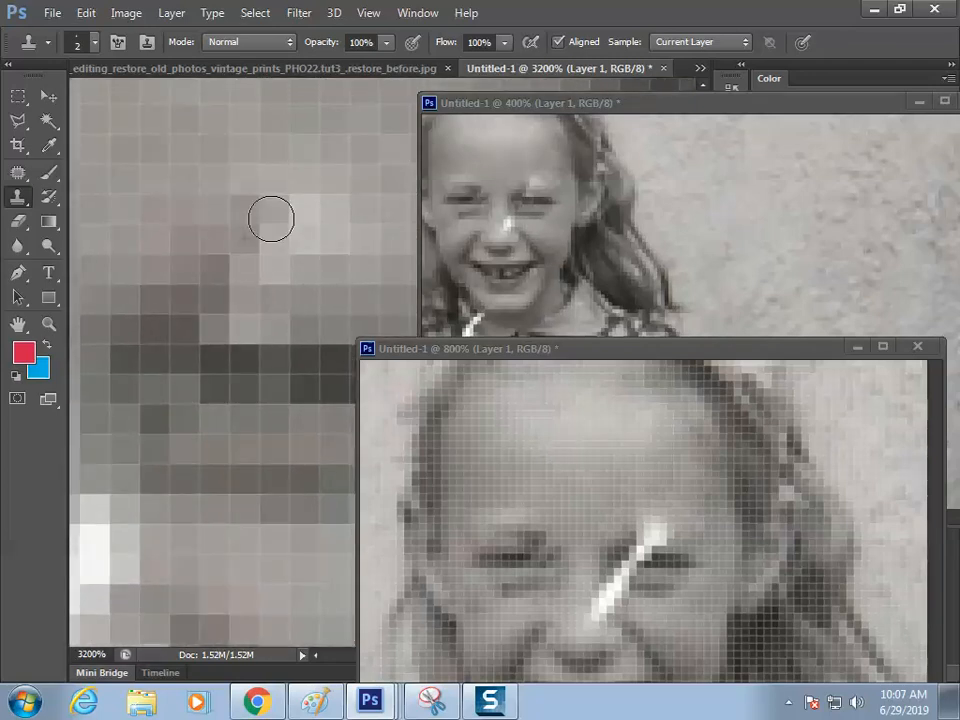
pyautogui.keyDown('alt'); pyautogui.click(355, 248); pyautogui.keyUp('alt')
pyautogui.click(305, 218)
pyautogui.press('[')
pyautogui.press(']')
pyautogui.press(']')
pyautogui.press(']')
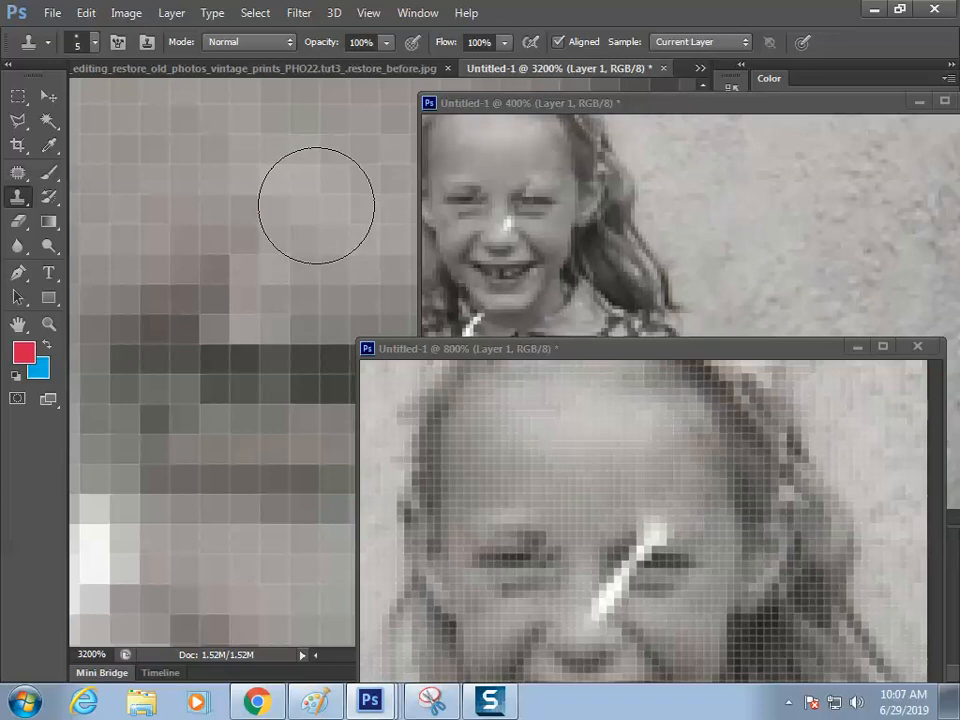
# Step: Clone surrounding skin over the remaining white scratch pixels on the girl's nose with the Clone Stamp at size 3
pyautogui.press('[')
pyautogui.press('space')
pyautogui.moveTo(219, 379)
pyautogui.mouseDown()
pyautogui.moveTo(272, 317)
pyautogui.moveTo(204, 344)
pyautogui.mouseUp()
pyautogui.press('[')
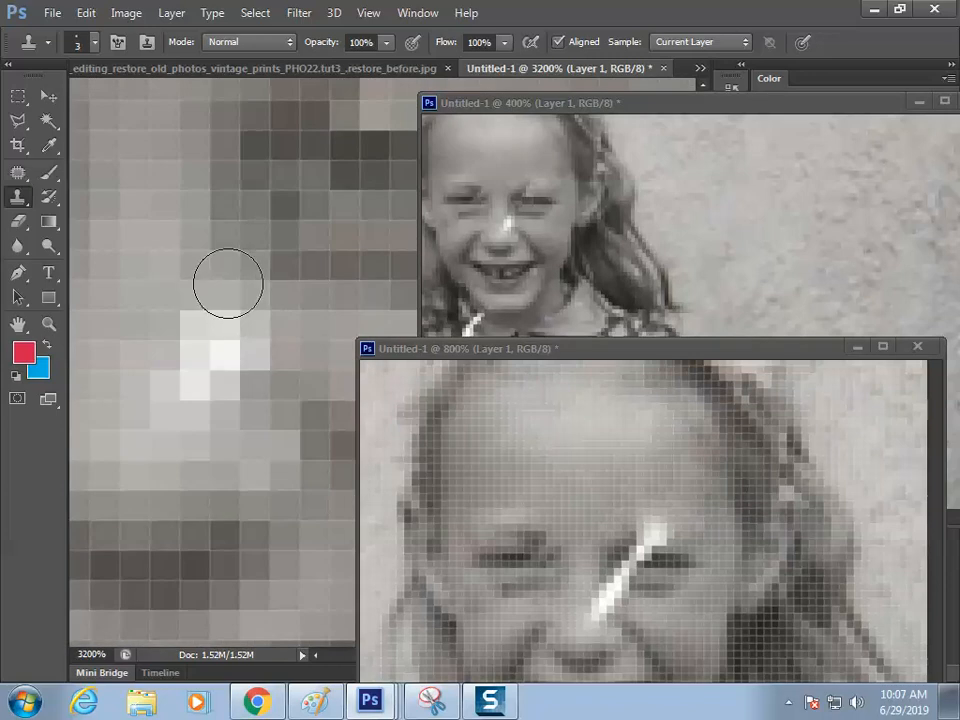
pyautogui.keyDown('alt'); pyautogui.click(191, 251); pyautogui.keyUp('alt')
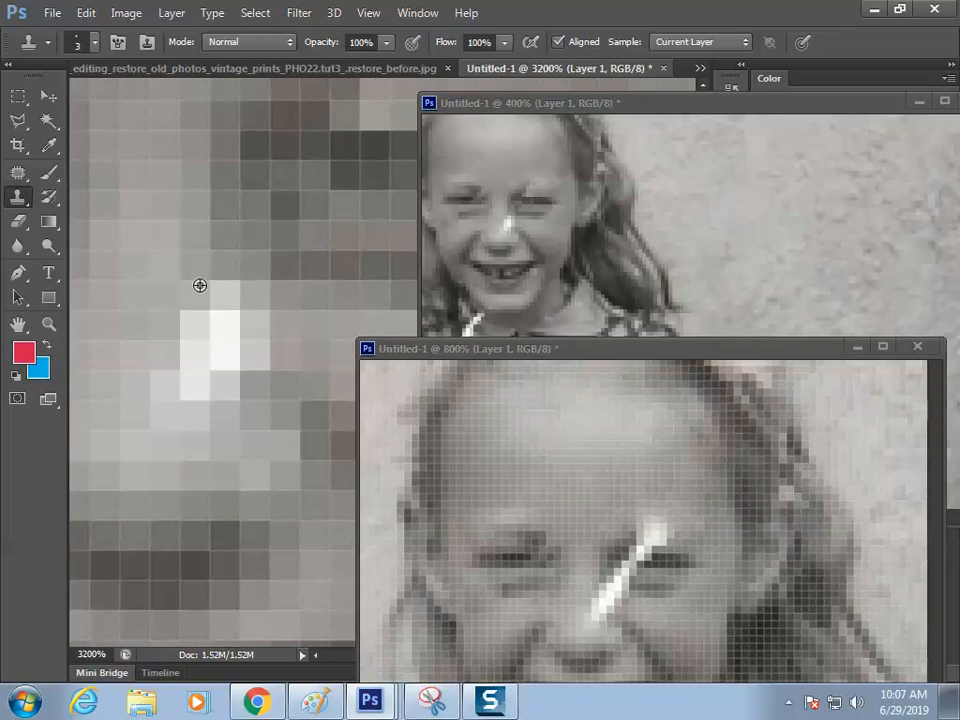
pyautogui.click(211, 313)
pyautogui.keyDown('alt'); pyautogui.click(263, 425); pyautogui.keyUp('alt')
pyautogui.click(225, 359)
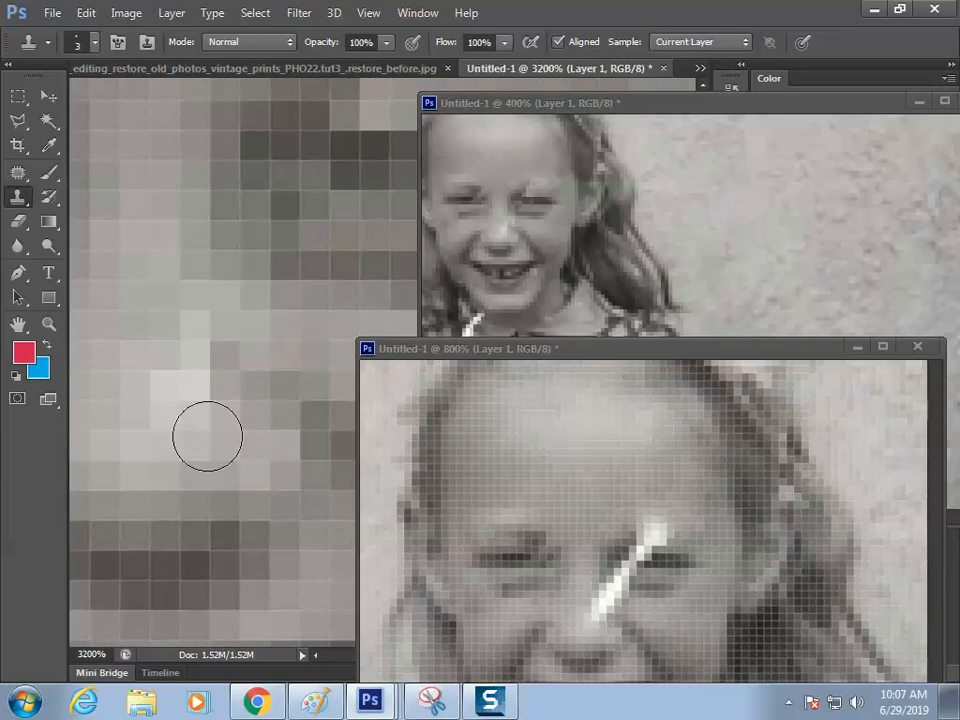
pyautogui.keyDown('alt'); pyautogui.click(214, 441); pyautogui.keyUp('alt')
pyautogui.click(193, 376)
pyautogui.keyDown('alt'); pyautogui.click(179, 315); pyautogui.keyUp('alt')
pyautogui.click(285, 385)
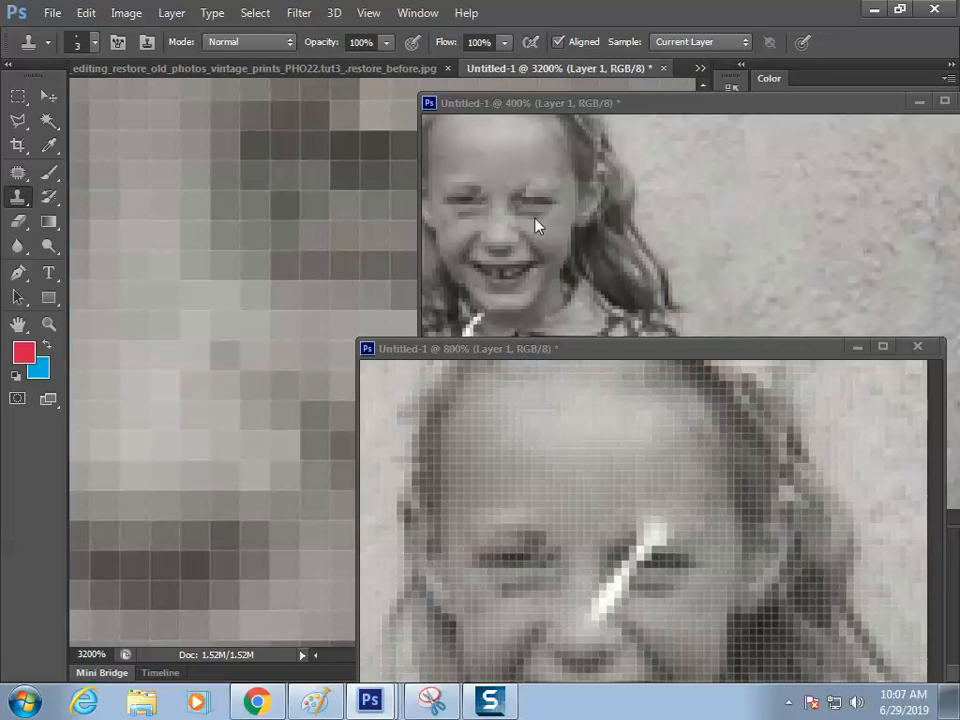
# Step: Inspect the retouched nose and eye area of the girl at pixel level
pyautogui.moveTo(186, 456); pyautogui.dragTo(255, 358)
pyautogui.moveTo(120, 590); pyautogui.dragTo(219, 407)
pyautogui.moveTo(158, 452); pyautogui.dragTo(223, 409)
pyautogui.moveTo(330, 170); pyautogui.dragTo(465, 476)
pyautogui.moveTo(266, 274); pyautogui.dragTo(233, 376)
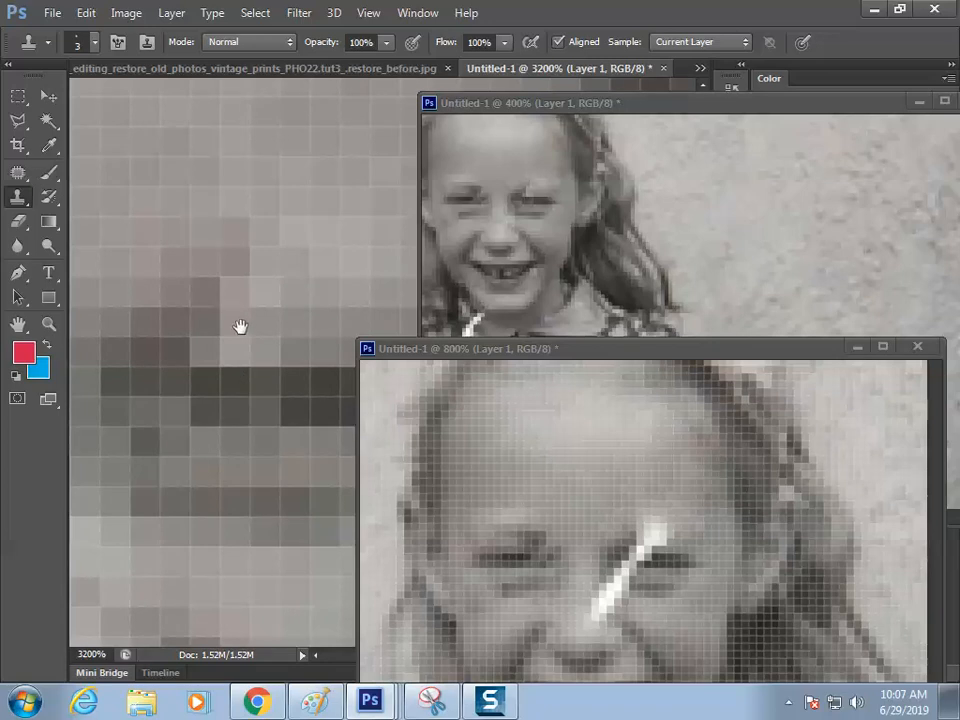
pyautogui.moveTo(214, 356); pyautogui.dragTo(206, 330)
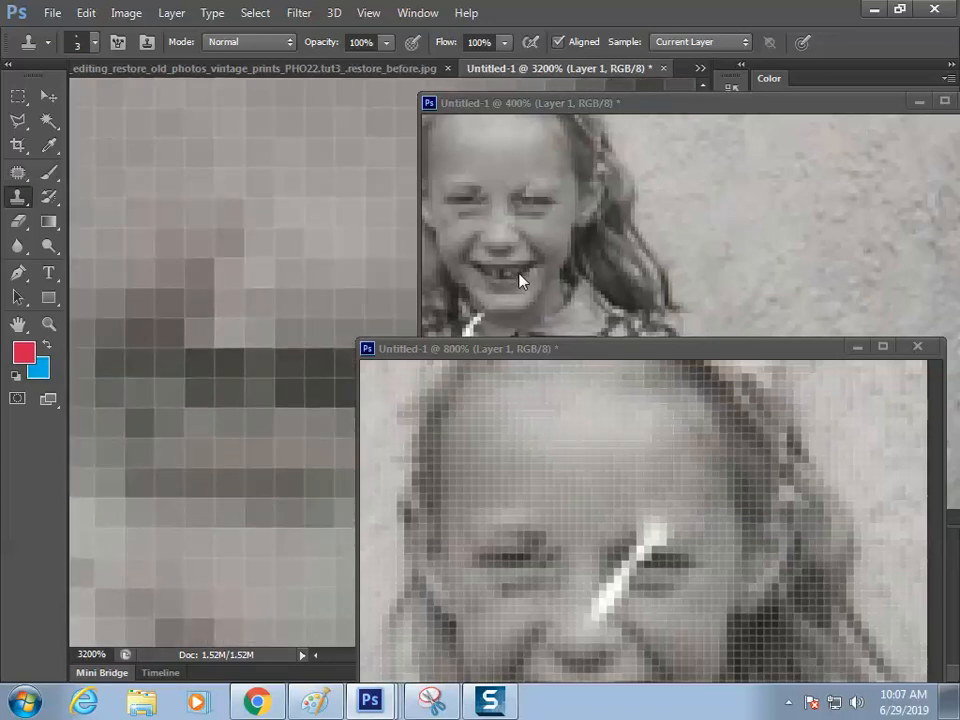
pyautogui.moveTo(275, 329); pyautogui.dragTo(332, 300)
# Step: Clone neighbouring pixels over the white scratch at the girl's neck and collar, using the size 3 Clone Stamp
pyautogui.click(558, 260)
pyautogui.moveTo(540, 296); pyautogui.dragTo(596, 227)
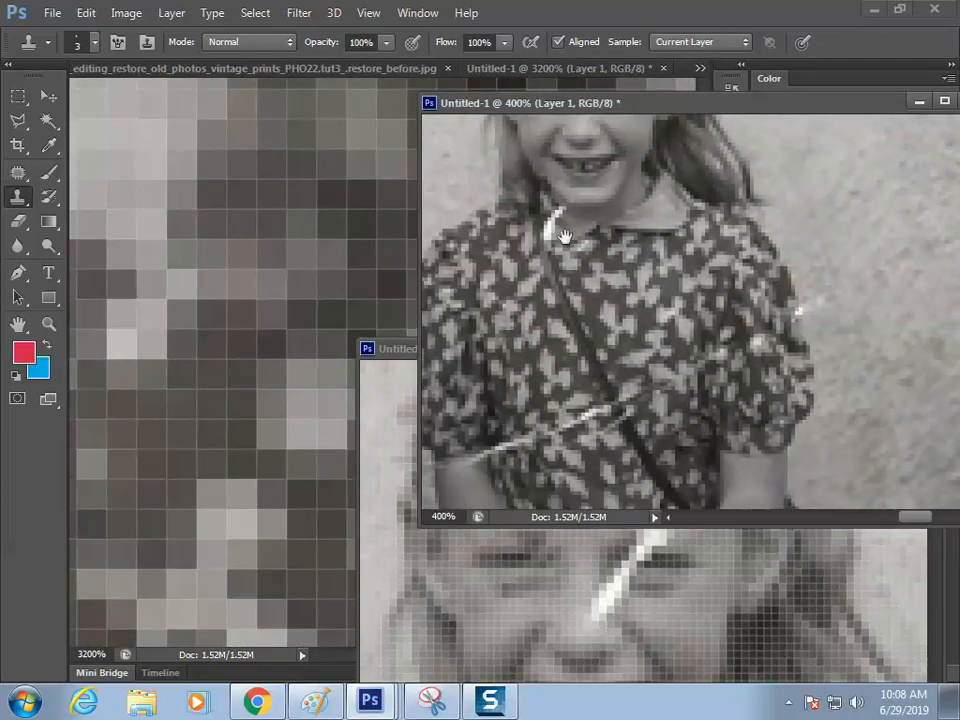
pyautogui.click(493, 578)
pyautogui.moveTo(220, 364)
pyautogui.mouseDown()
pyautogui.moveTo(135, 373)
pyautogui.moveTo(242, 306)
pyautogui.moveTo(178, 371)
pyautogui.moveTo(236, 332)
pyautogui.moveTo(176, 392)
pyautogui.mouseUp()
pyautogui.moveTo(233, 294)
pyautogui.mouseDown()
pyautogui.moveTo(210, 380)
pyautogui.moveTo(191, 331)
pyautogui.moveTo(199, 345)
pyautogui.moveTo(181, 383)
pyautogui.moveTo(203, 453)
pyautogui.mouseUp()
pyautogui.moveTo(202, 409); pyautogui.dragTo(233, 329)
pyautogui.moveTo(214, 384); pyautogui.dragTo(184, 343)
pyautogui.press('alt')
pyautogui.keyDown('alt'); pyautogui.click(187, 241); pyautogui.keyUp('alt')
pyautogui.moveTo(124, 354); pyautogui.dragTo(172, 420)
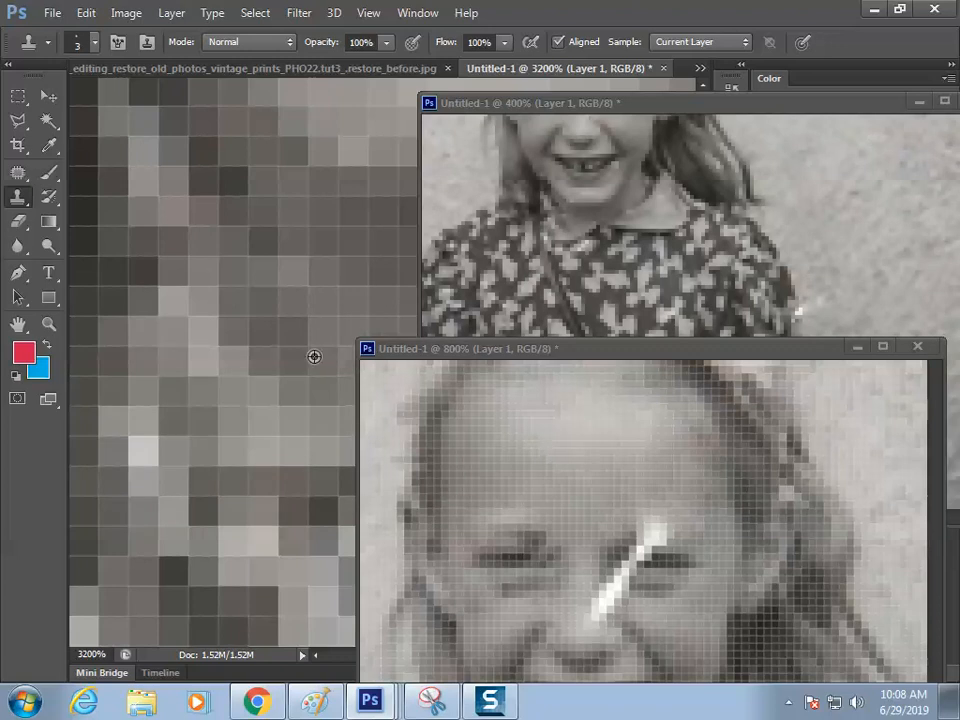
pyautogui.moveTo(300, 284); pyautogui.dragTo(225, 379)
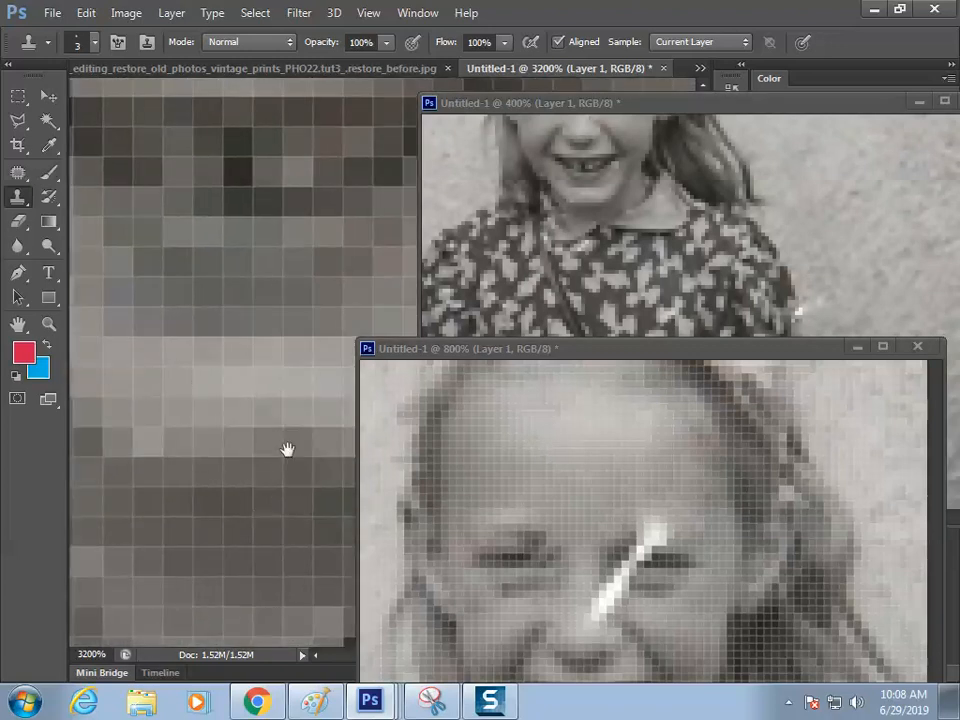
# Step: Inspect the retouched collar area at pixel level and the girl's face and dress in the 400% window
pyautogui.moveTo(287, 448); pyautogui.dragTo(266, 403)
pyautogui.click(189, 385)
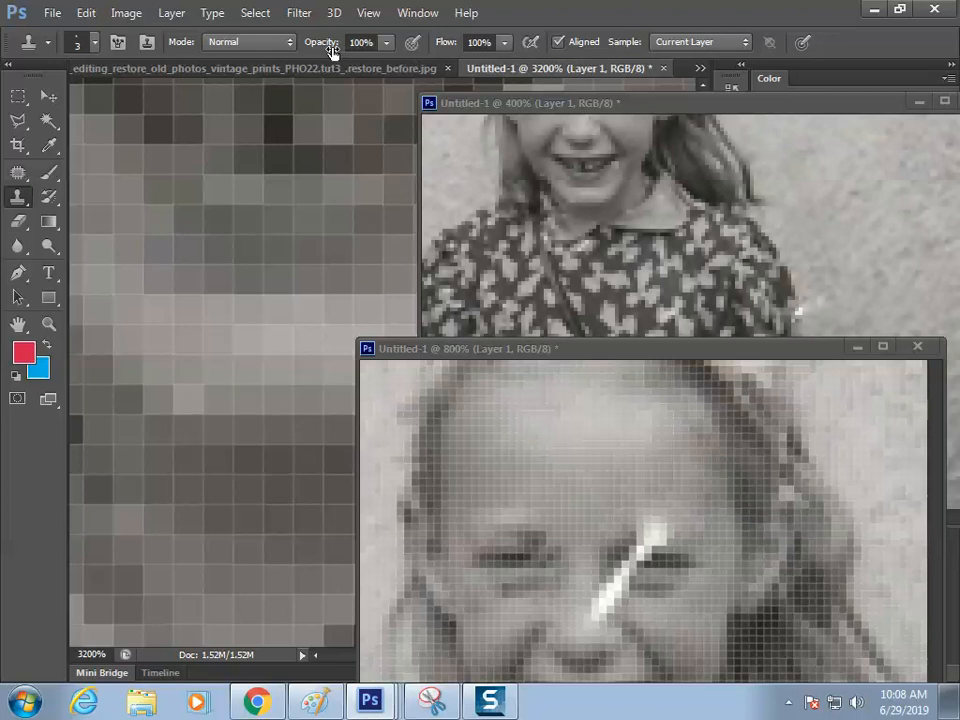
pyautogui.moveTo(205, 305); pyautogui.dragTo(224, 322)
pyautogui.moveTo(567, 255); pyautogui.dragTo(569, 350)
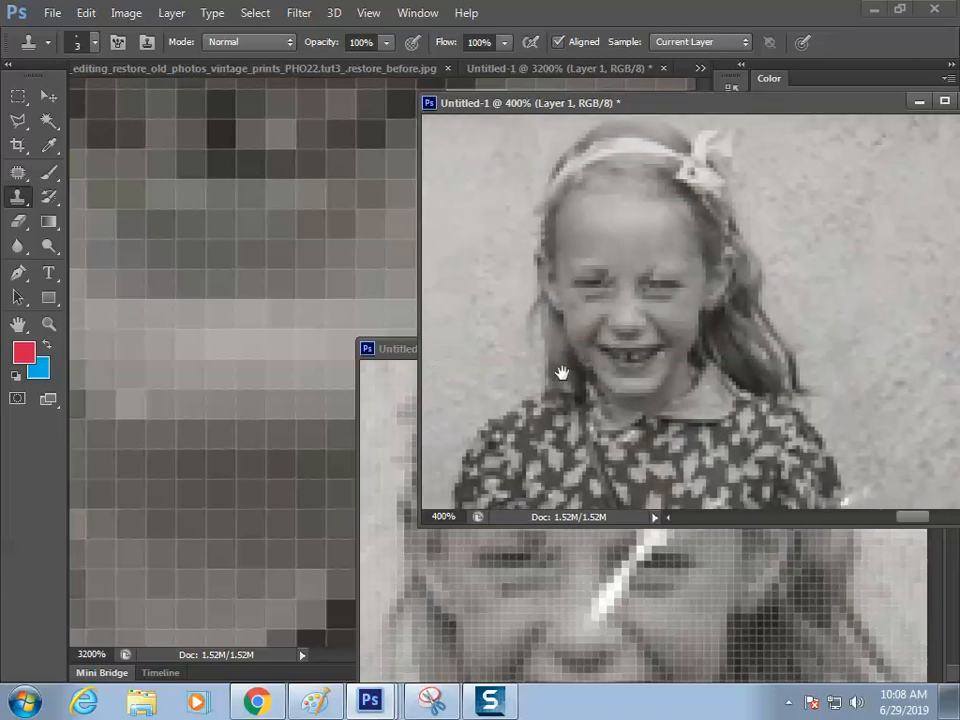
pyautogui.moveTo(551, 396); pyautogui.dragTo(557, 283)
# Step: Zoom the unretouched comparison window out to 500% and arrange it beside the 400% window so the girl shows in both
pyautogui.moveTo(606, 112); pyautogui.dragTo(469, 82)
pyautogui.click(489, 549)
pyautogui.moveTo(585, 360); pyautogui.dragTo(390, 230)
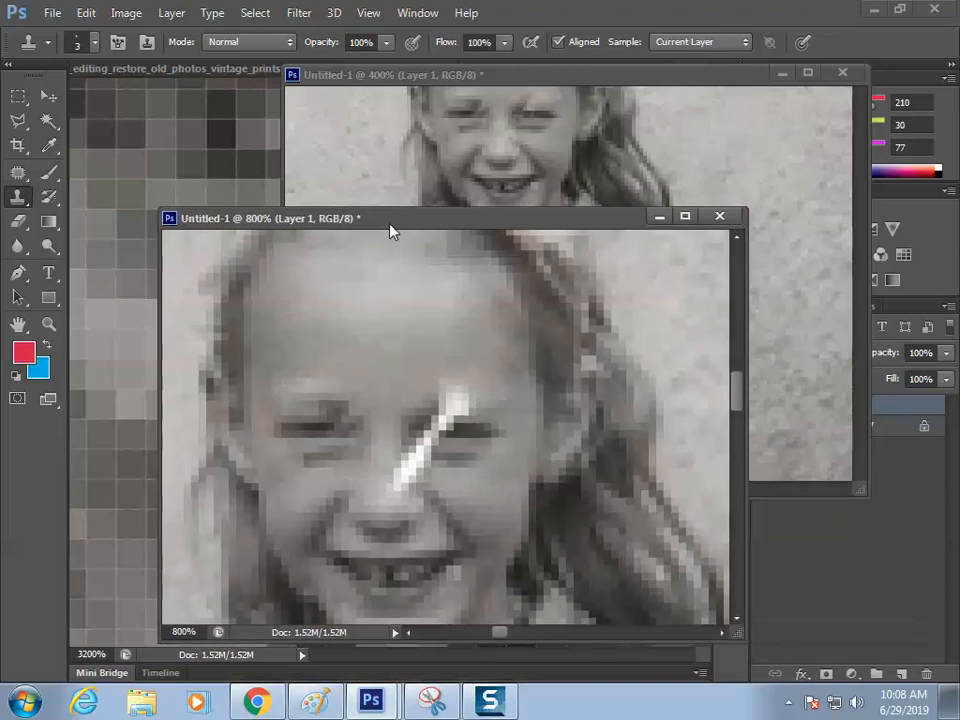
pyautogui.scroll(-5, 420, 400)
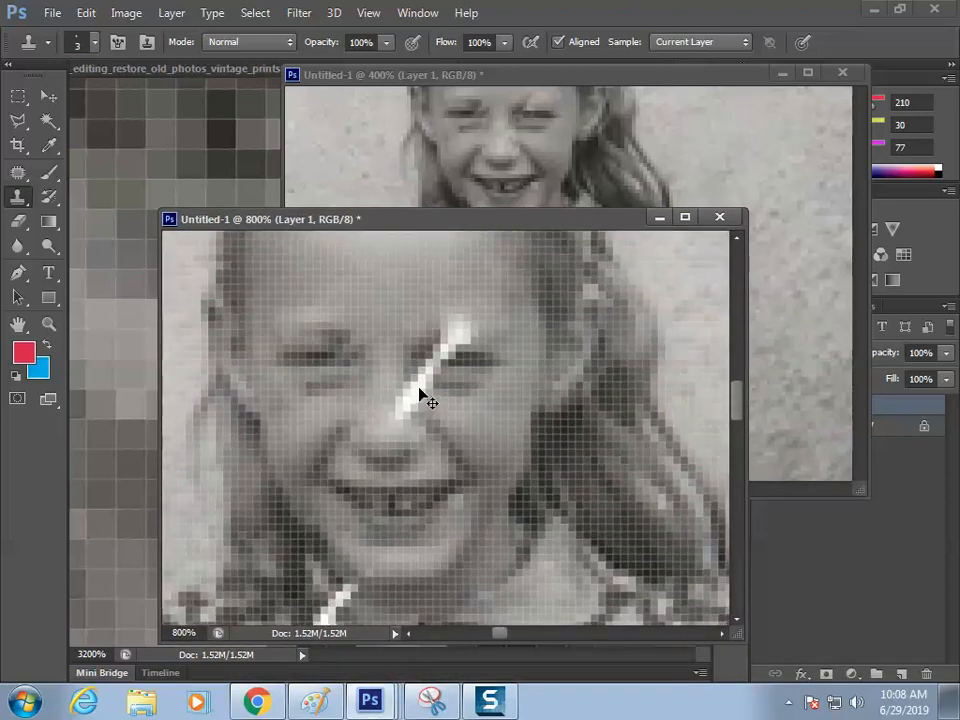
pyautogui.scroll(-3, 420, 390)
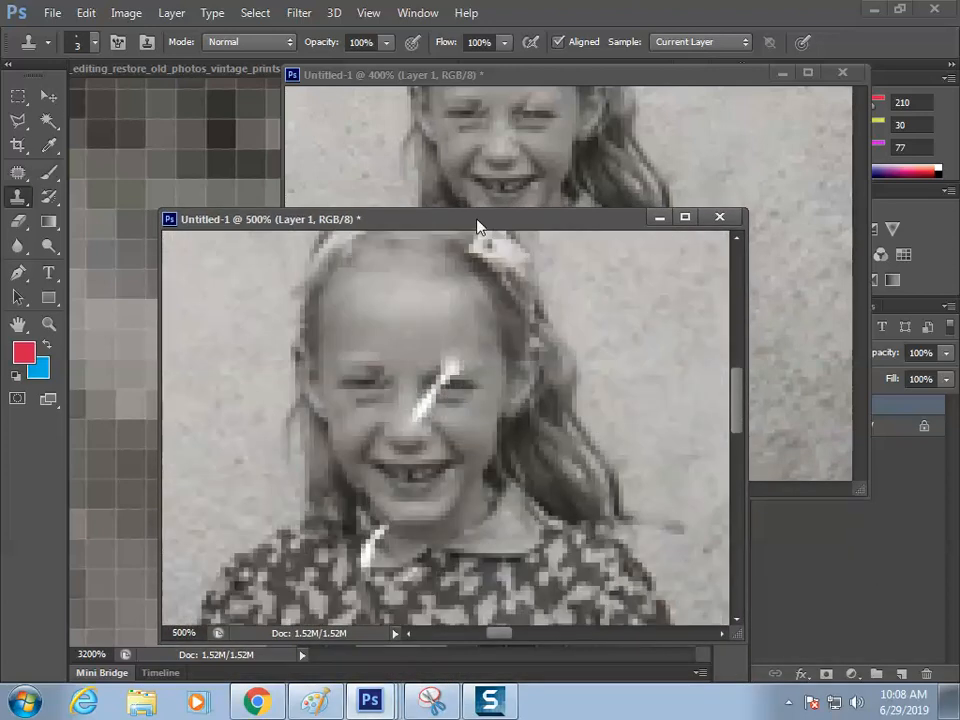
pyautogui.moveTo(479, 225); pyautogui.dragTo(400, 260)
pyautogui.moveTo(527, 85); pyautogui.dragTo(740, 256)
pyautogui.moveTo(610, 400); pyautogui.dragTo(663, 498)
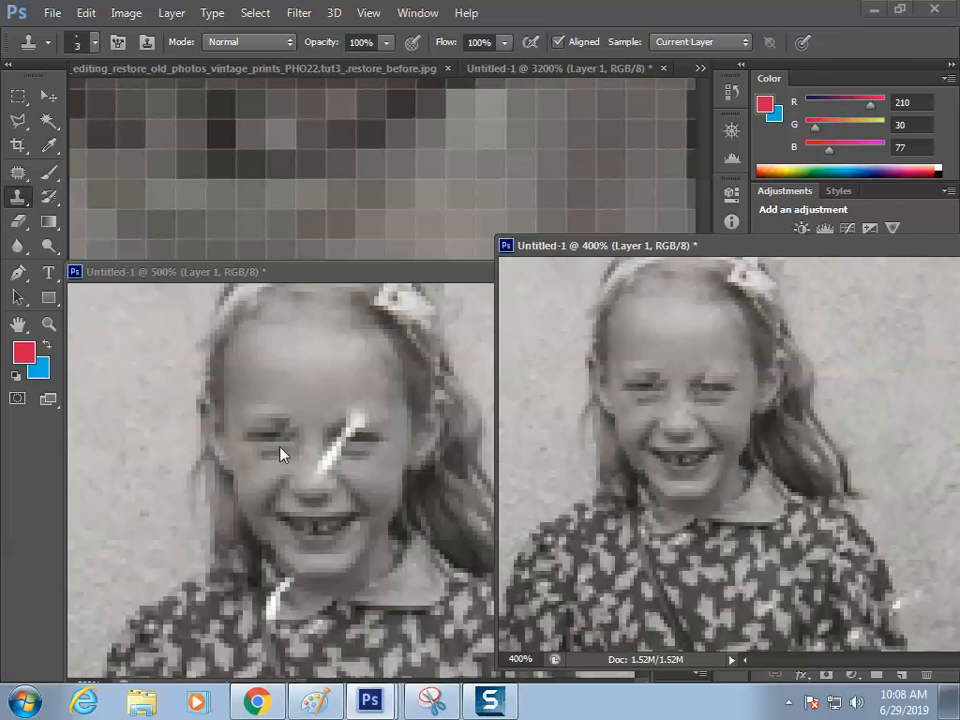
pyautogui.click(315, 157)
pyautogui.moveTo(280, 237); pyautogui.dragTo(259, 184)
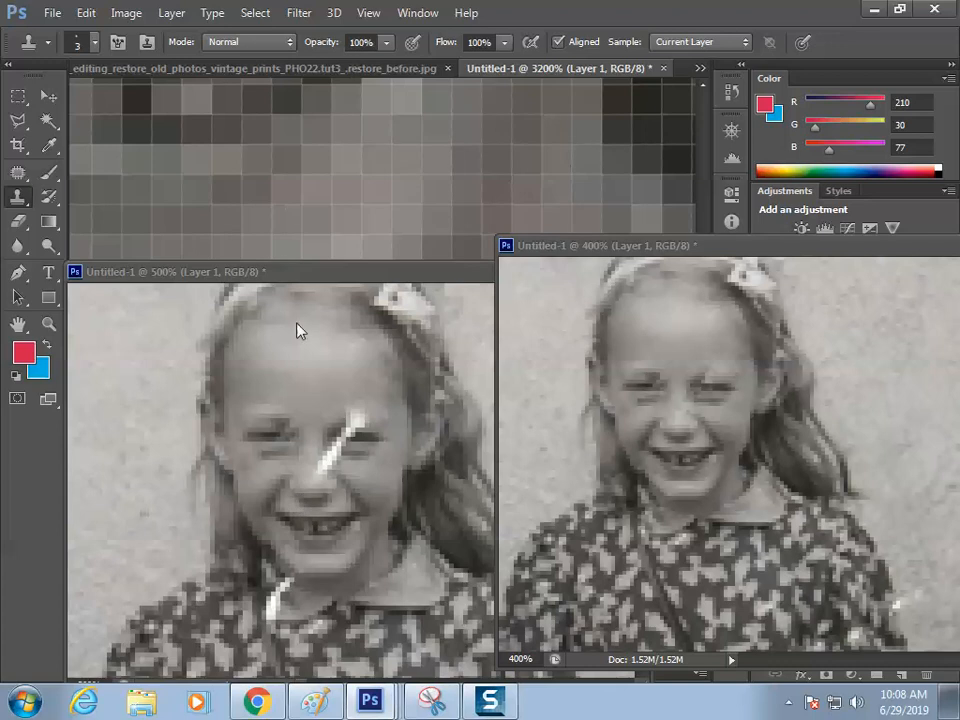
# Step: Look up the Arrange command for opening a new window of Untitled-1
pyautogui.click(414, 16)
pyautogui.moveTo(482, 12)
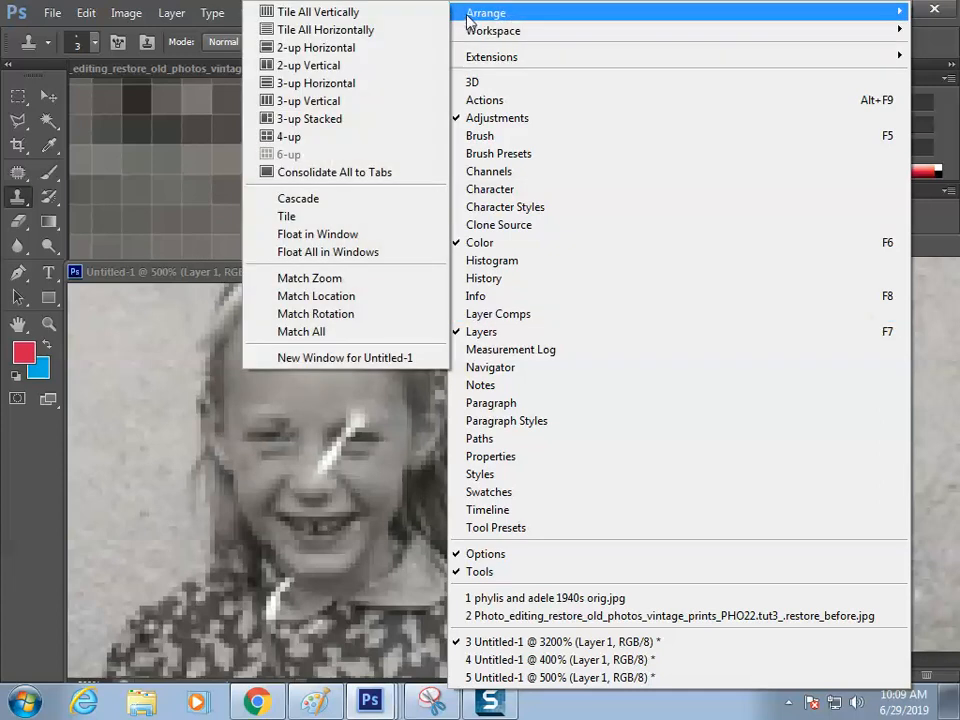
pyautogui.click(331, 364)
pyautogui.click(84, 13)
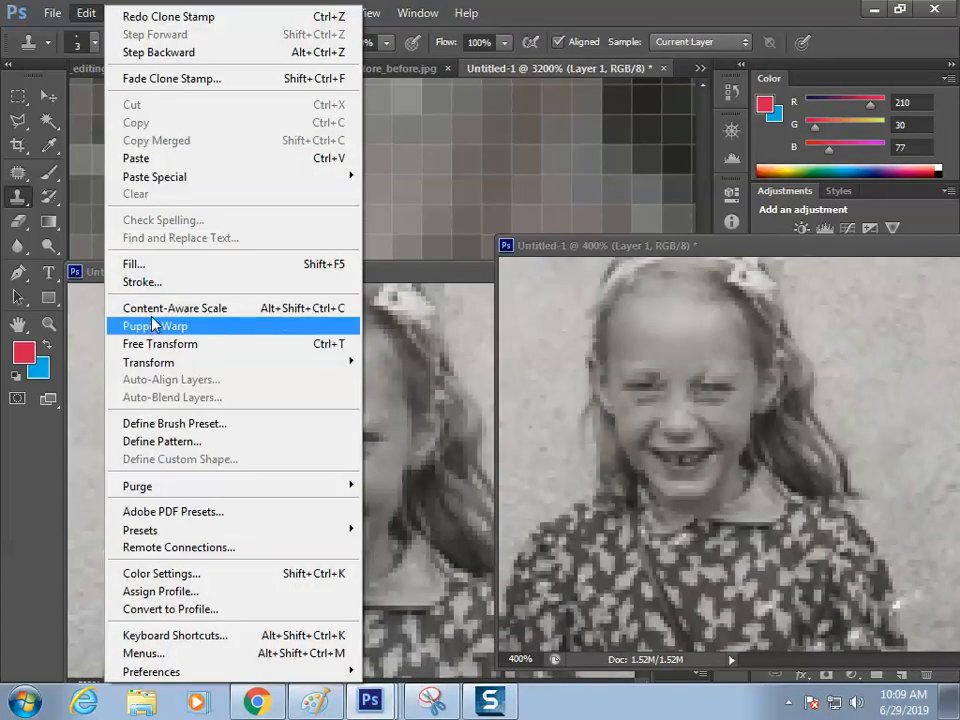
pyautogui.click(86, 13)
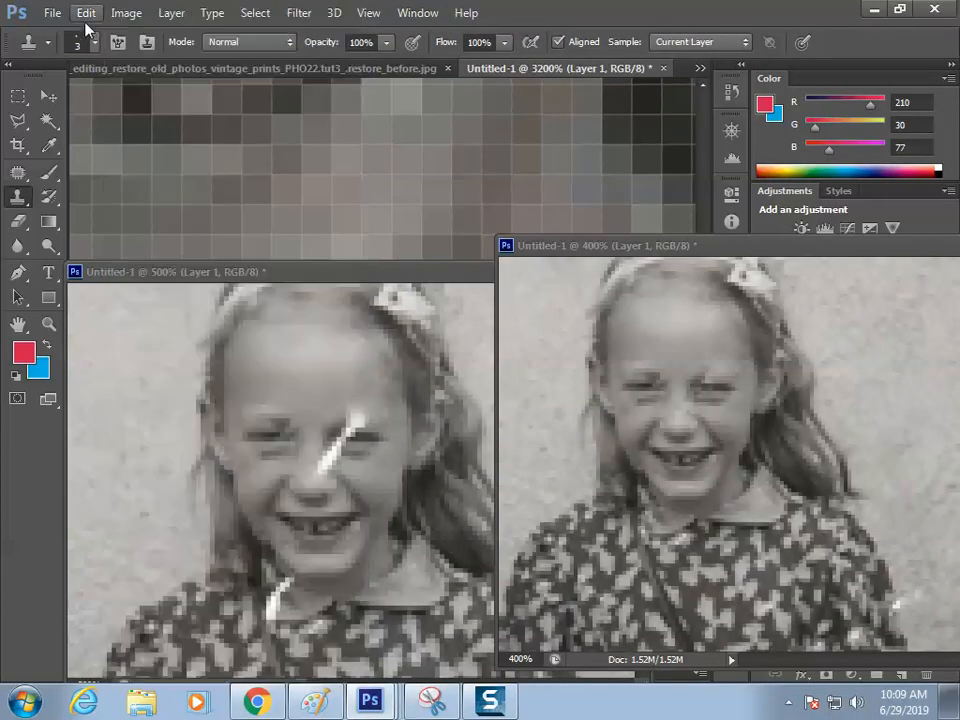
pyautogui.click(127, 13)
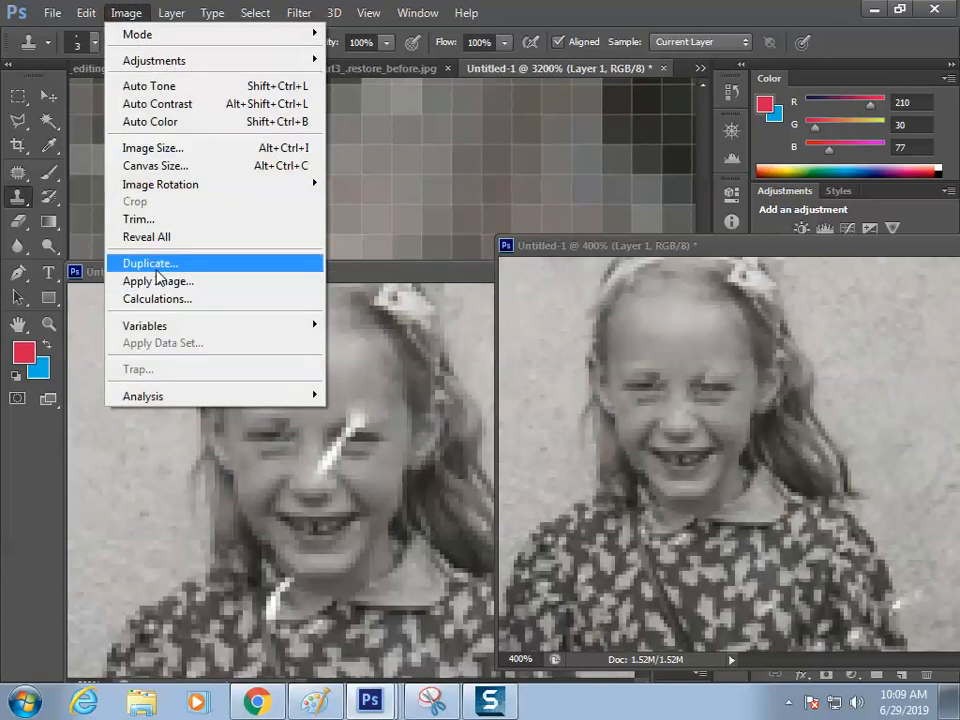
pyautogui.click(330, 28)
pyautogui.click(418, 13)
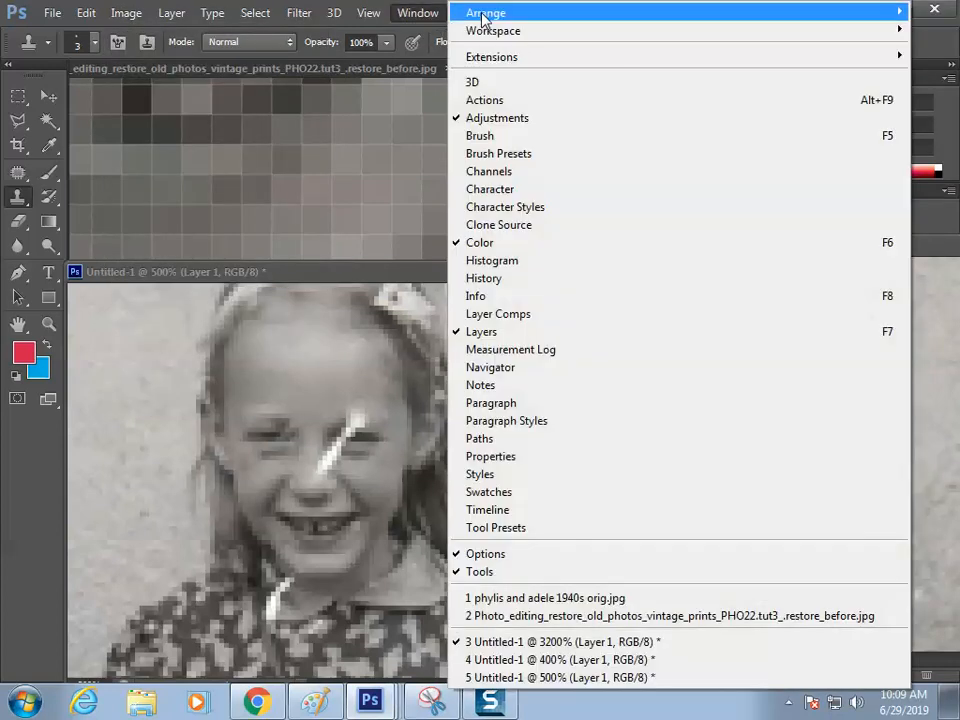
pyautogui.moveTo(484, 13)
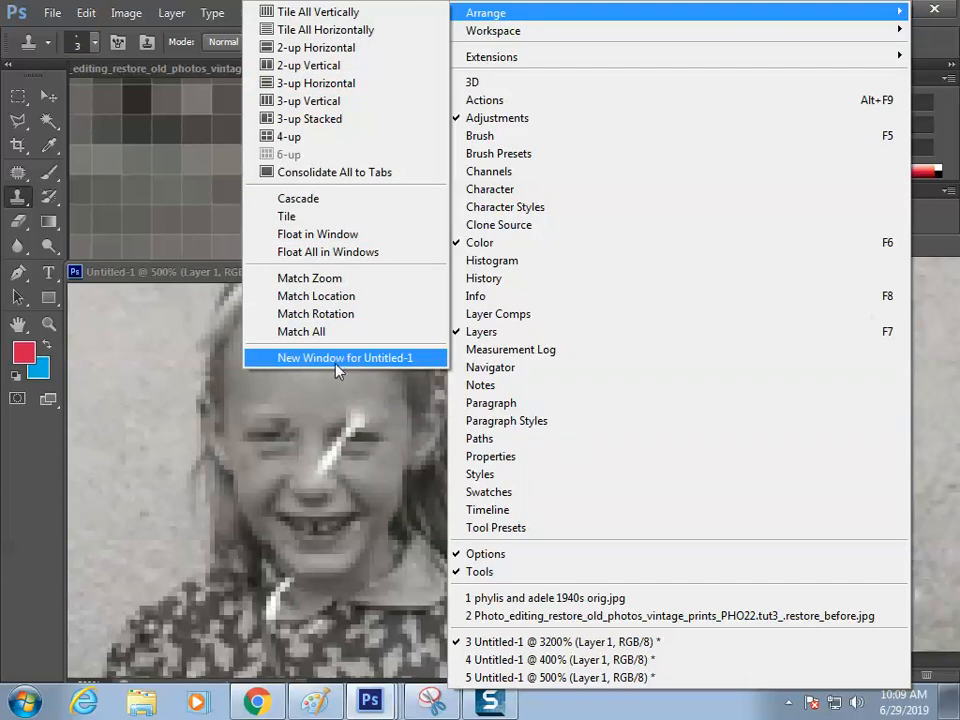
# Step: Show the Navigator as a separate floating panel and use it to move the 500% view to the retouched girl
pyautogui.click(226, 281)
pyautogui.click(381, 16)
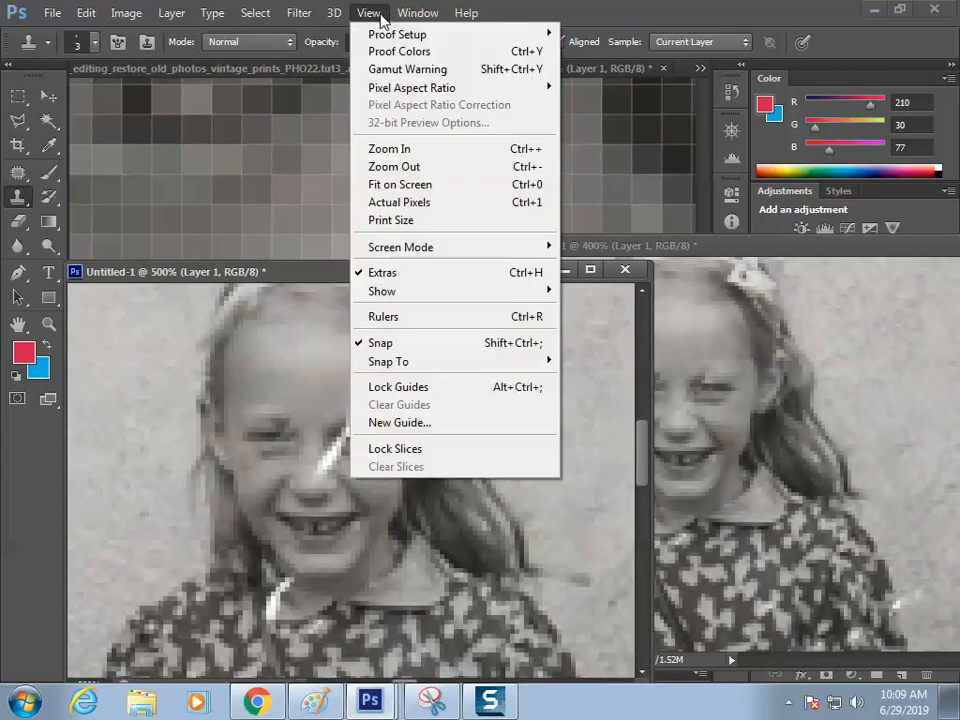
pyautogui.moveTo(410, 20)
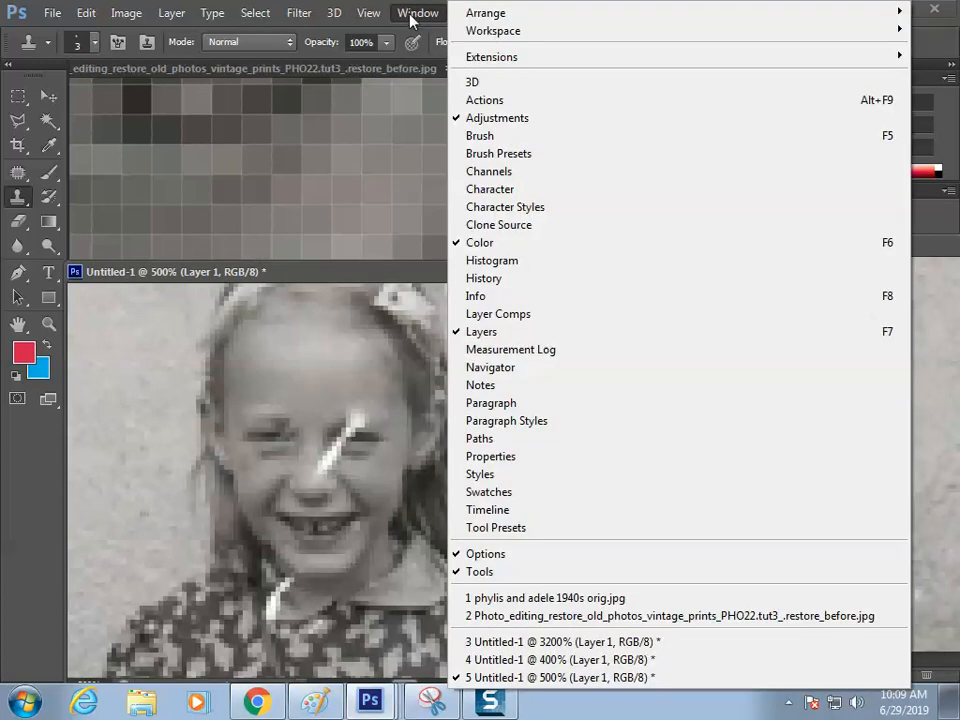
pyautogui.click(478, 367)
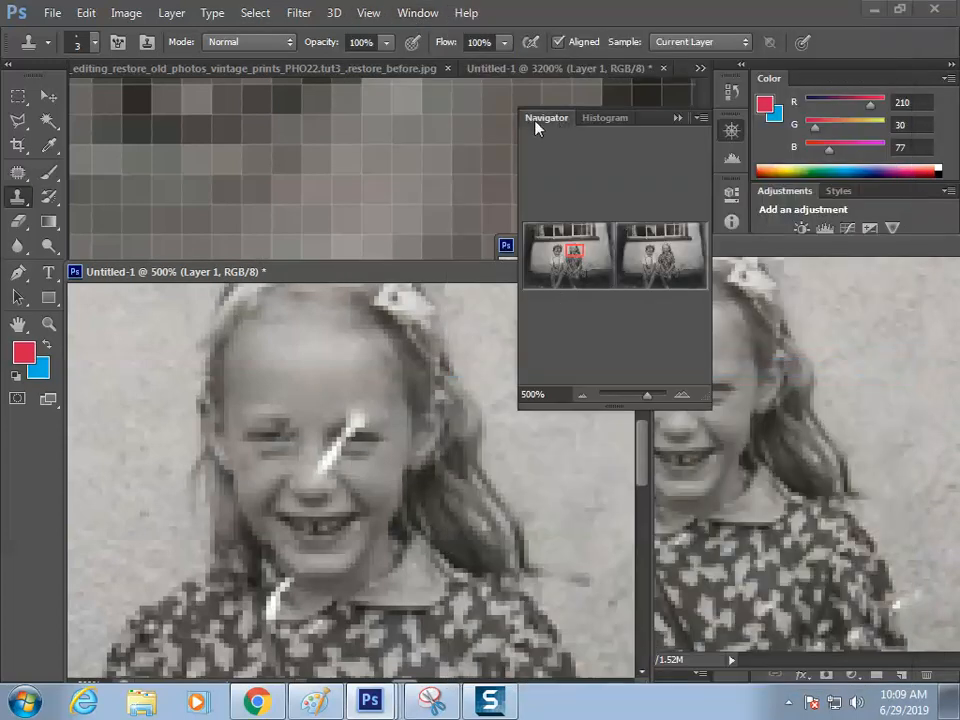
pyautogui.moveTo(535, 120); pyautogui.dragTo(227, 96)
pyautogui.click(253, 226)
pyautogui.moveTo(253, 226); pyautogui.dragTo(356, 225)
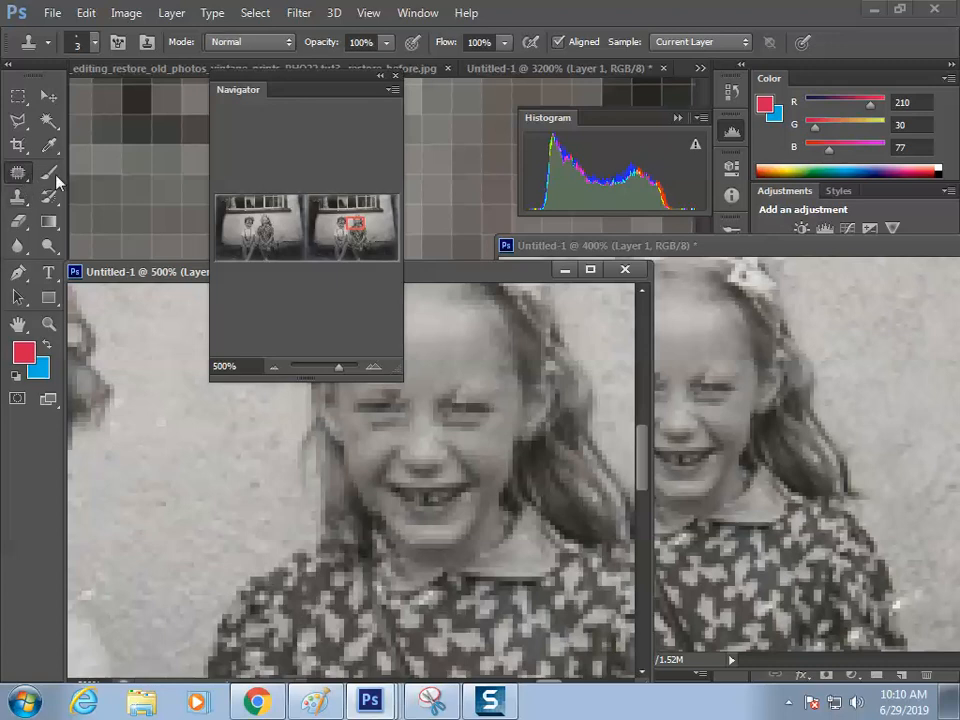
# Step: Activate the Content-Aware Move tool, followed by the Mixer Brush
pyautogui.click(18, 172)
pyautogui.click(86, 221)
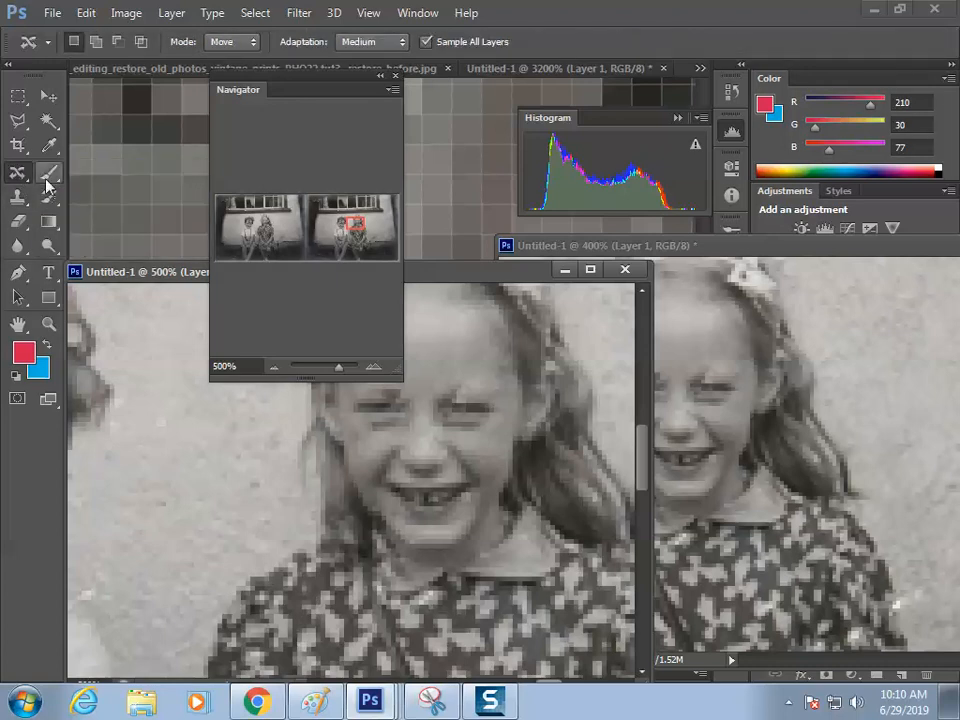
pyautogui.moveTo(18, 196)
pyautogui.mouseDown()
pyautogui.moveTo(88, 203)
pyautogui.moveTo(103, 225)
pyautogui.mouseUp()
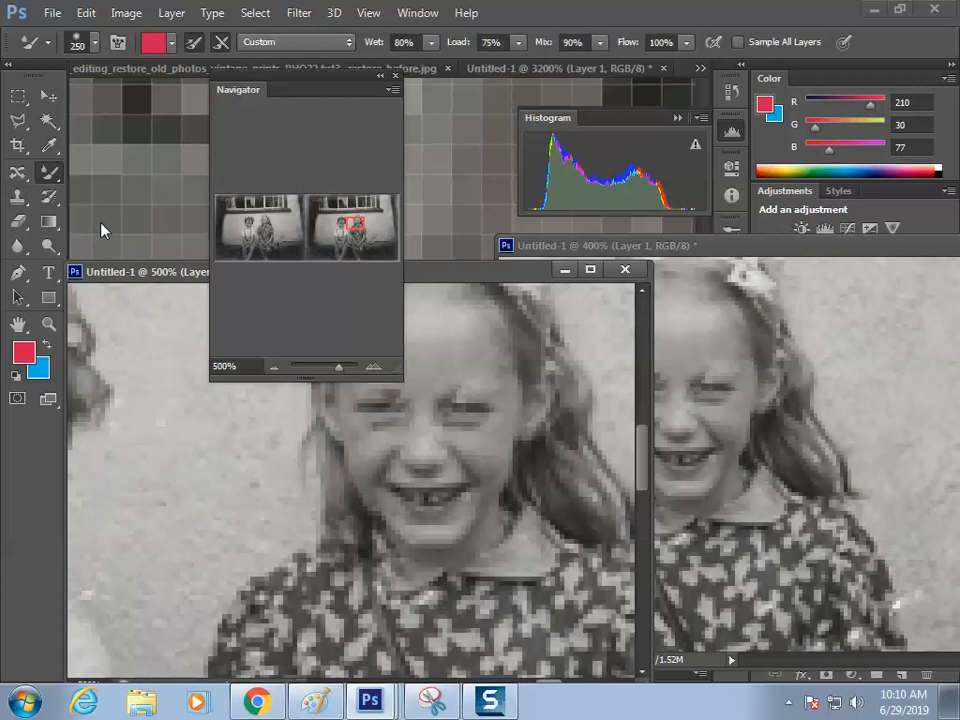